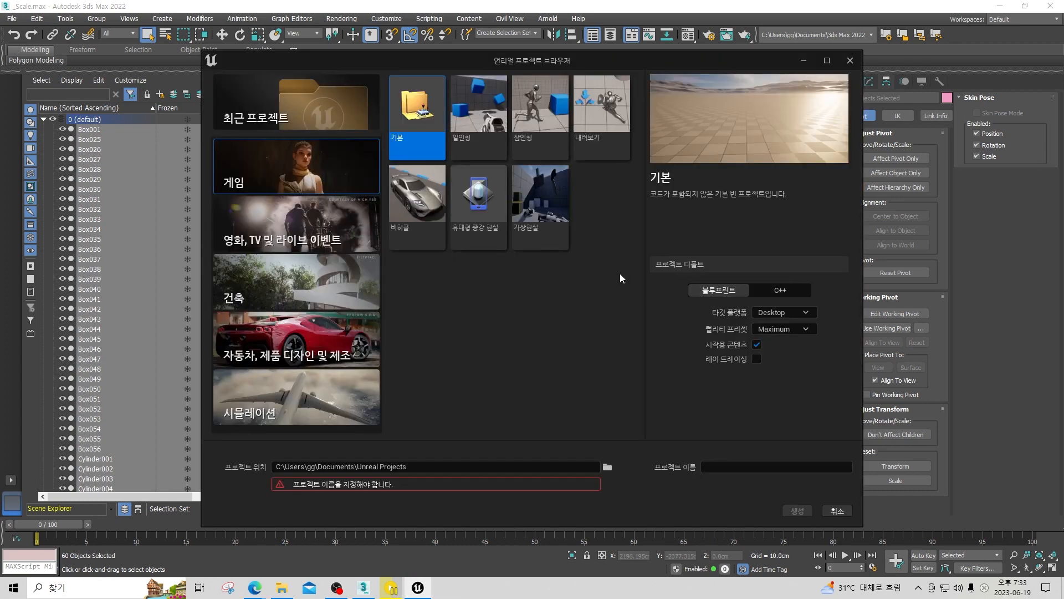
Create a game project named Pro from the Third Person template with starter content turned off.
click(548, 117)
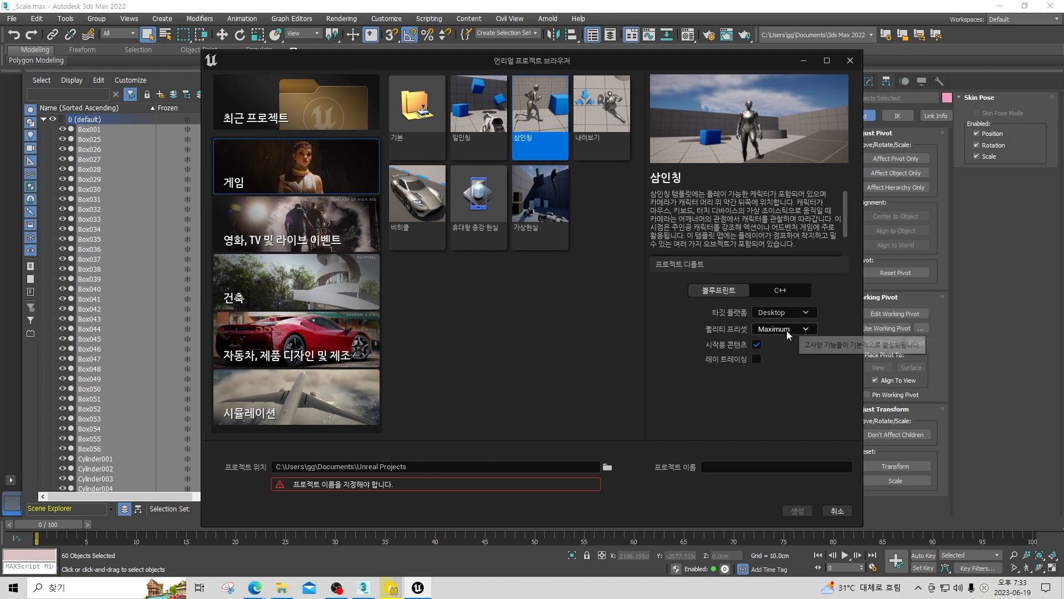
click(757, 344)
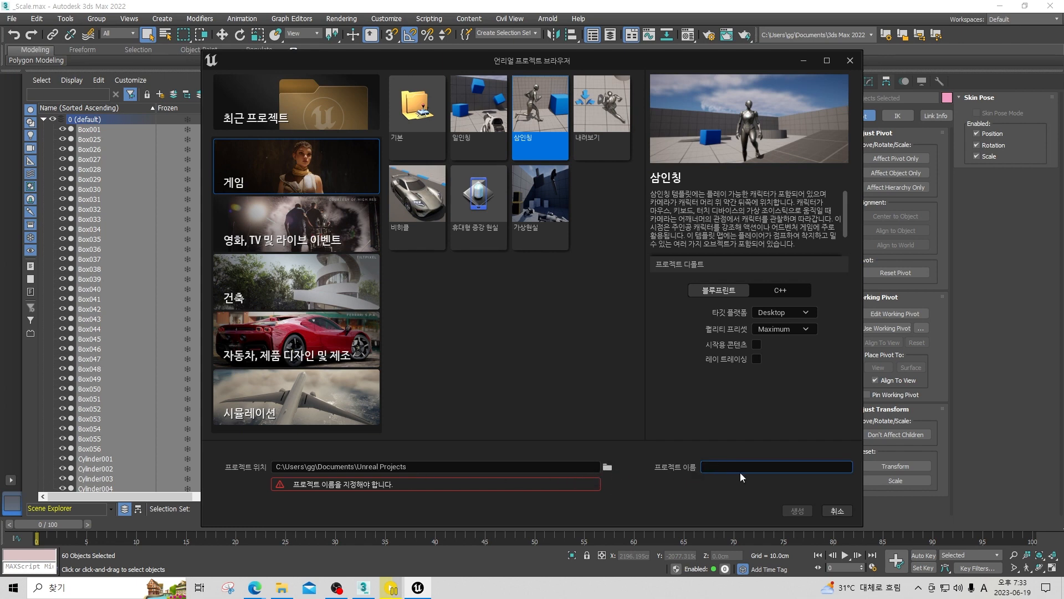
text(Pro)
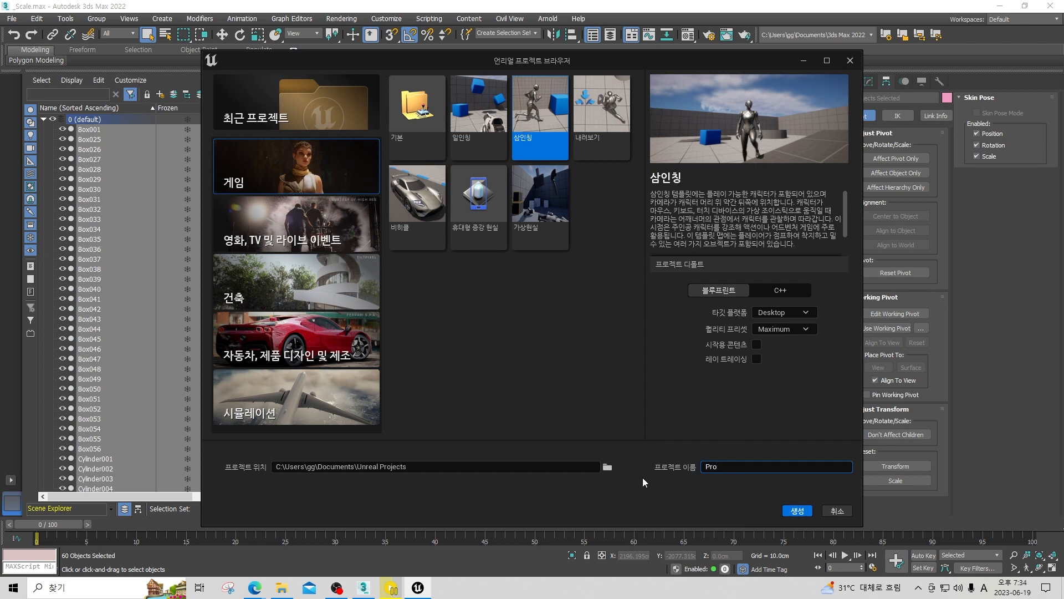
click(796, 511)
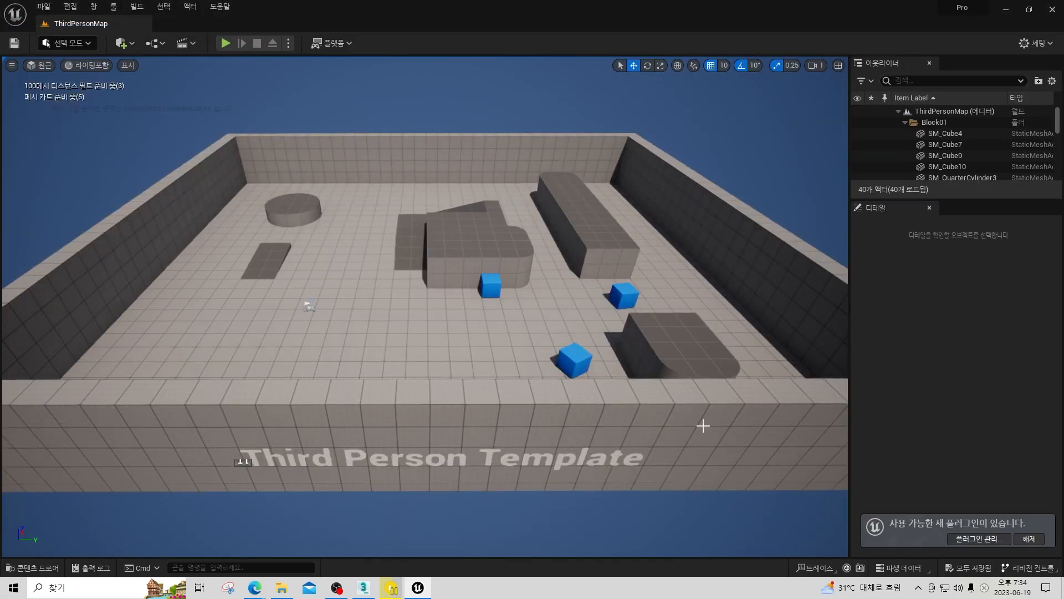
Play-test the default third-person level by running the character toward the ramp, and end the session.
right_drag(566, 288, 547, 309)
key(s)
key(w)
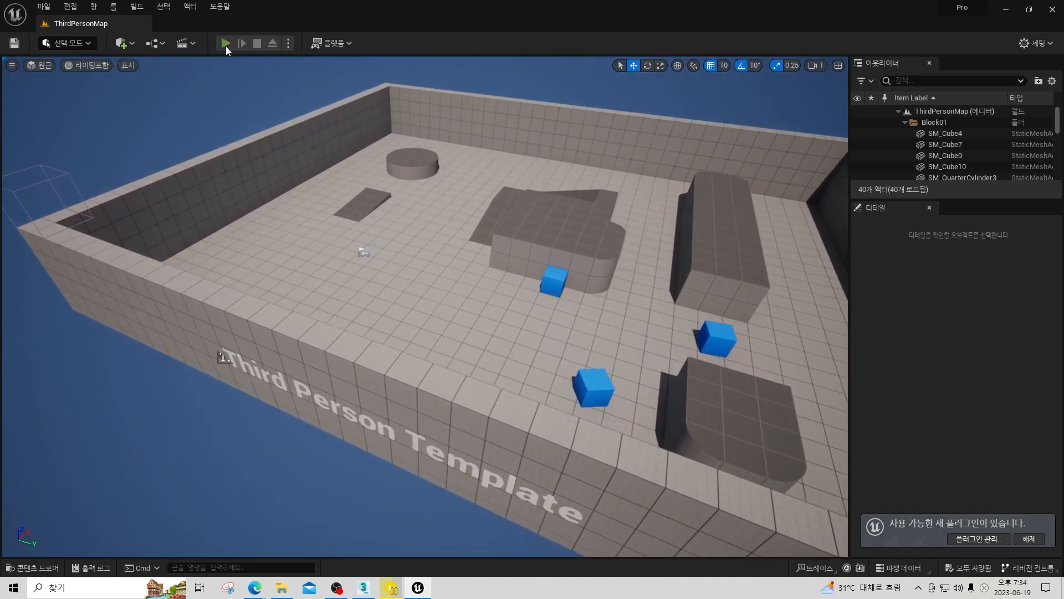
key(alt+p)
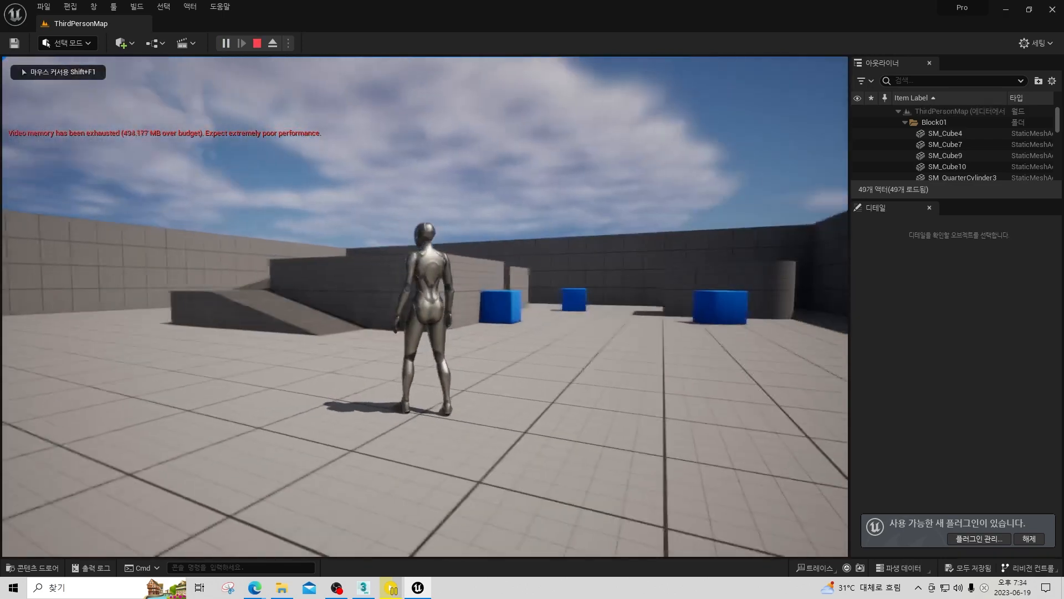
key(w)
key(w)
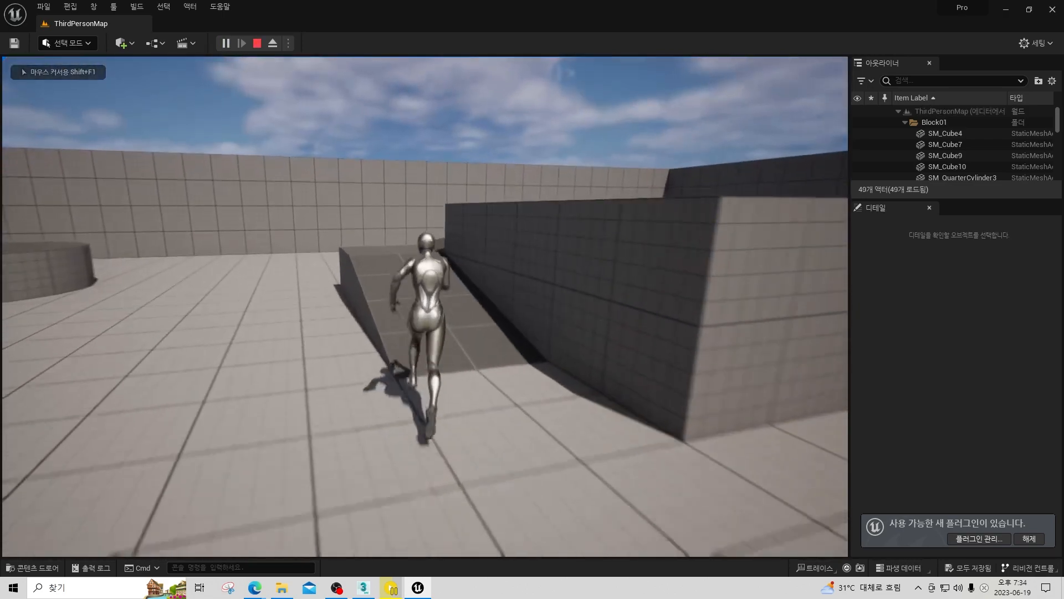
key(Escape)
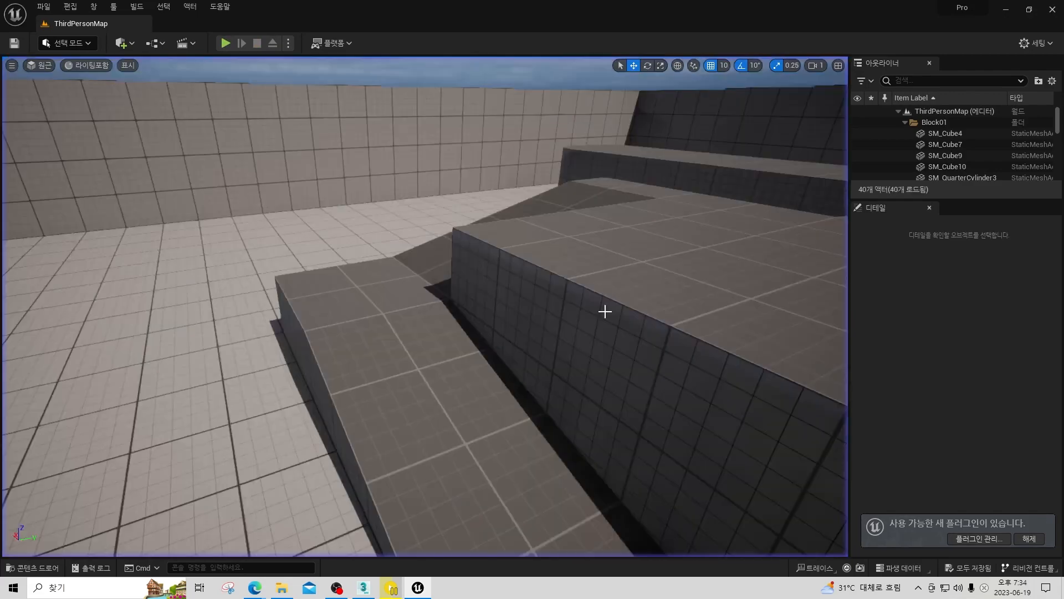
Delete the four perimeter walls around the template's playground floor.
key(s)
right_drag(604, 311, 549, 390)
key(s)
click(598, 424)
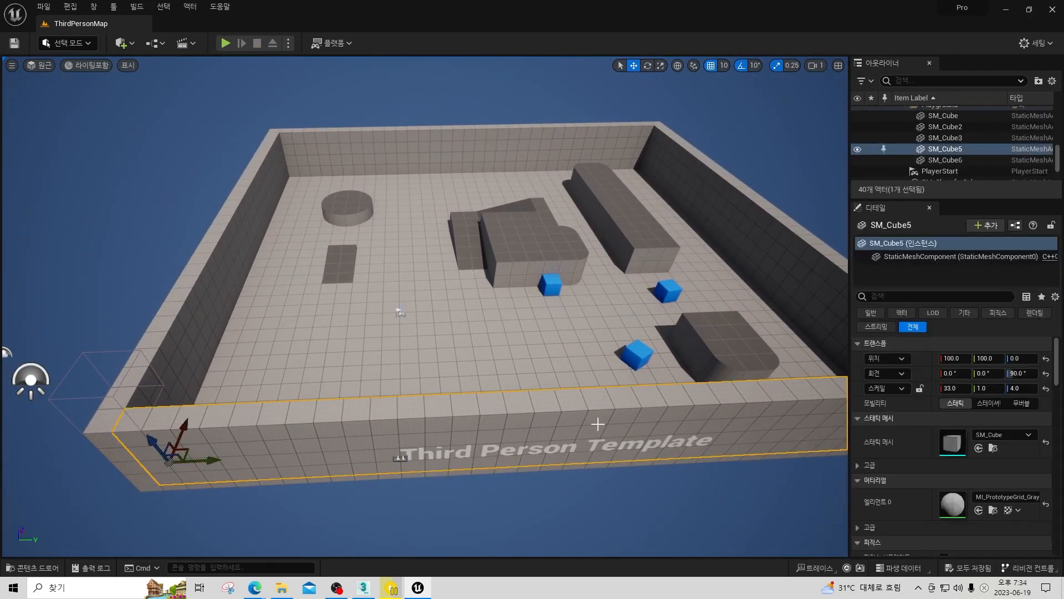
key(Delete)
click(696, 216)
key(Delete)
click(465, 156)
key(Delete)
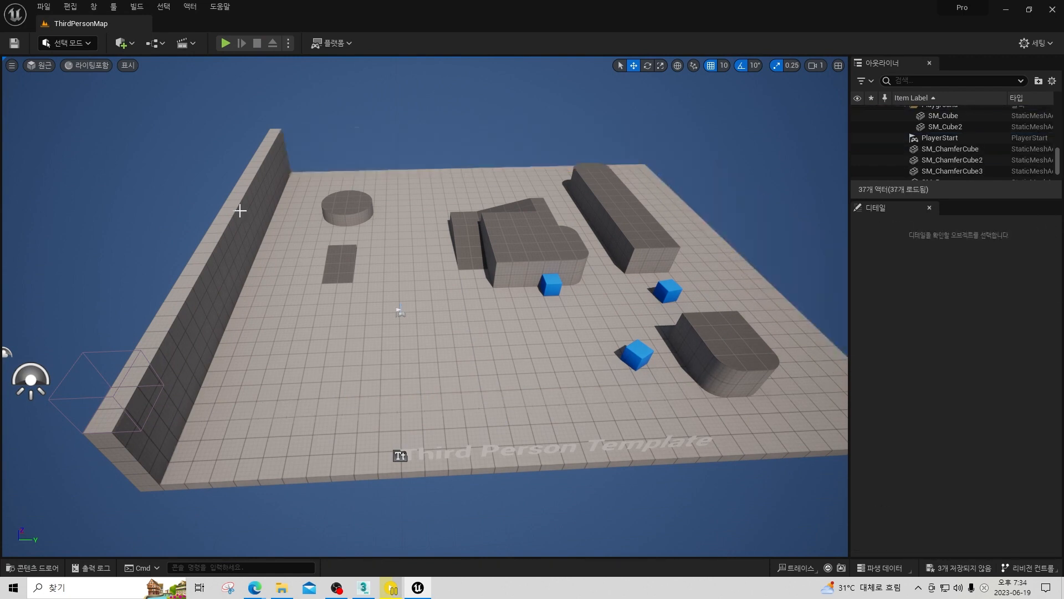
click(240, 210)
key(Delete)
Delete all quarter-cylinder pieces that form the round platform near the far corner of the floor.
click(318, 199)
click(358, 221)
key(Delete)
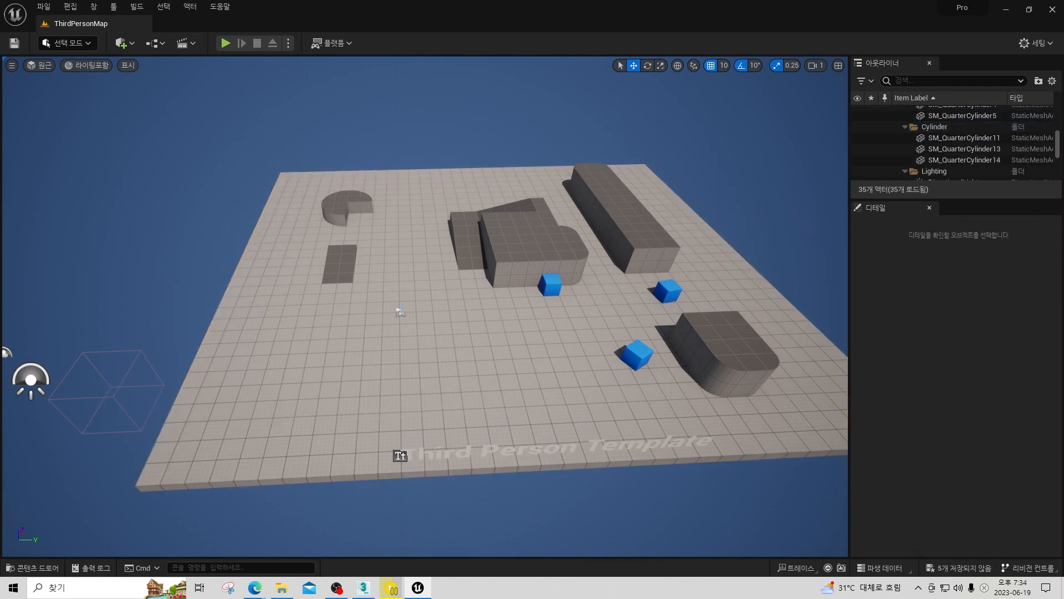
click(339, 210)
key(Delete)
click(352, 202)
key(Delete)
click(349, 197)
key(Delete)
Delete the cubes, ramps and rounded pieces of the central block, except its last quarter cylinder.
click(464, 219)
key(Delete)
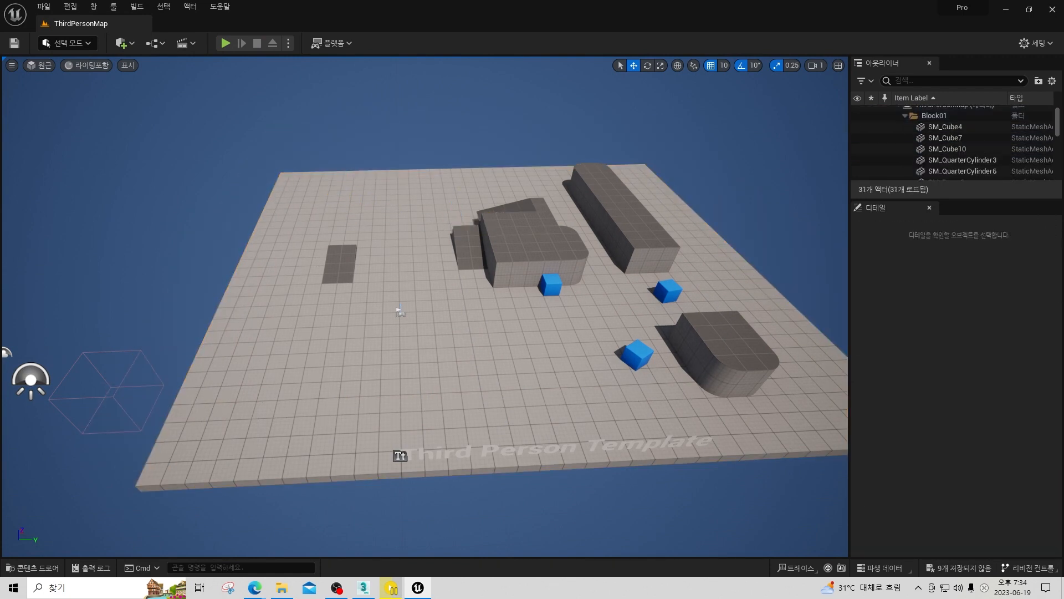
click(513, 239)
key(Delete)
click(470, 248)
key(Delete)
click(510, 209)
key(Delete)
click(579, 251)
key(Delete)
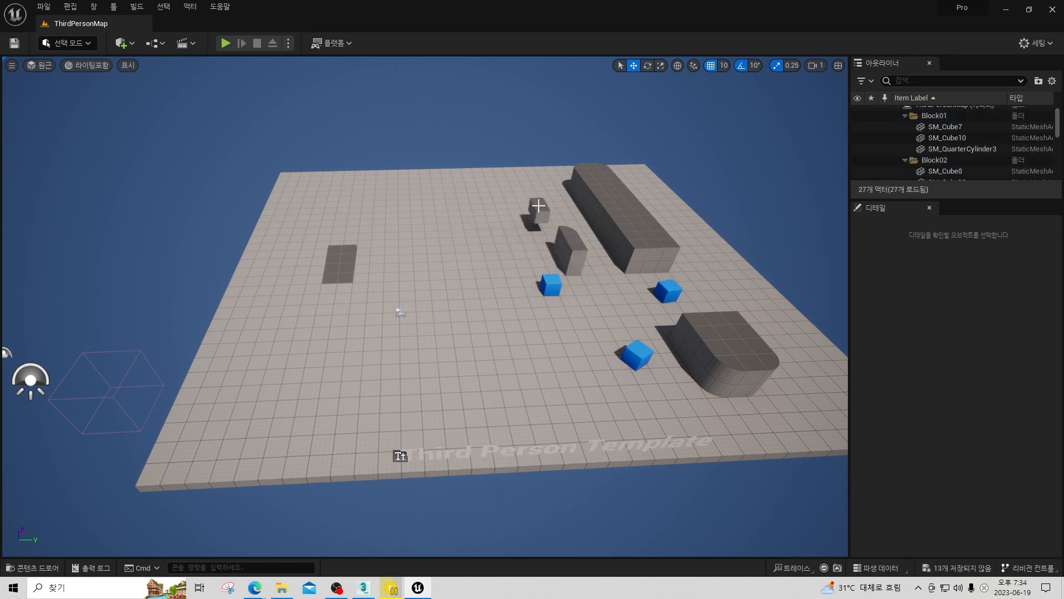
click(539, 208)
key(Delete)
click(540, 209)
key(Delete)
Delete the pieces of the long block and the leftover quarter cylinder of the central block.
click(593, 233)
key(Delete)
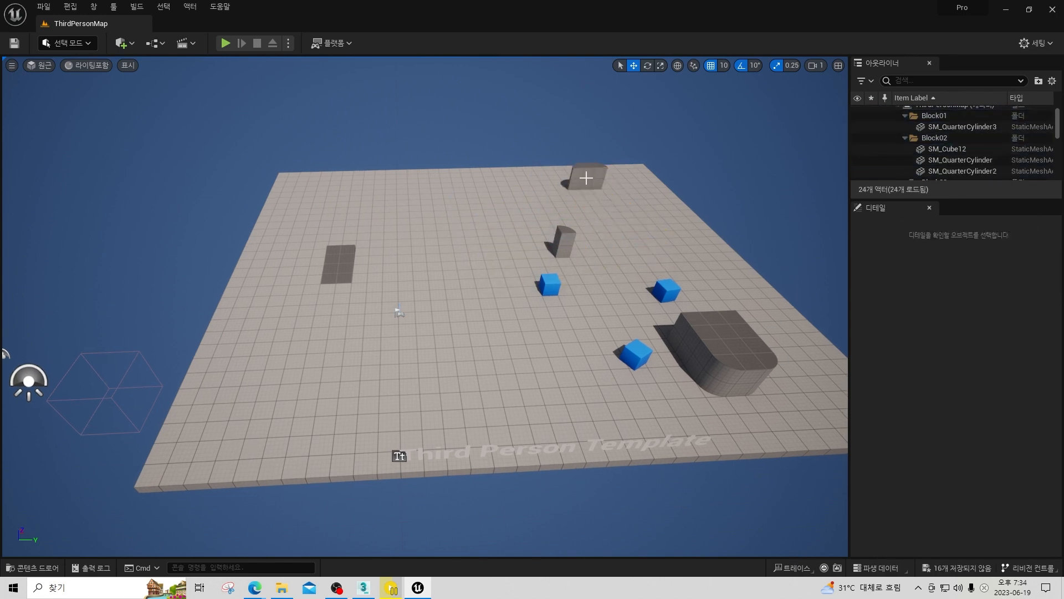
click(586, 178)
key(Delete)
click(570, 230)
key(Delete)
click(576, 176)
key(Delete)
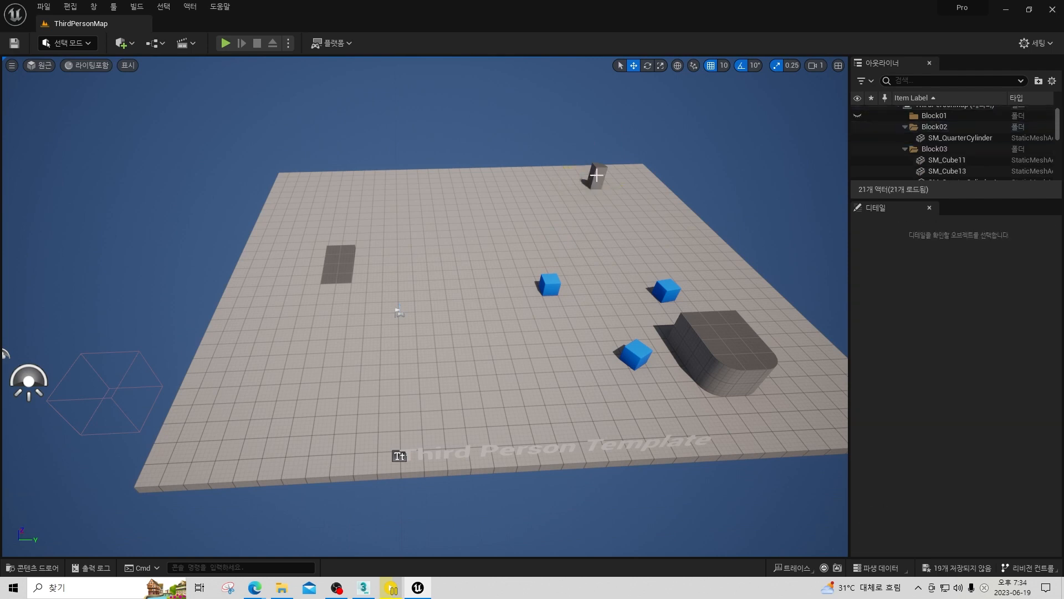
click(596, 176)
key(Delete)
Delete the three blue chamfered cubes from the playground.
click(549, 285)
key(Delete)
click(662, 300)
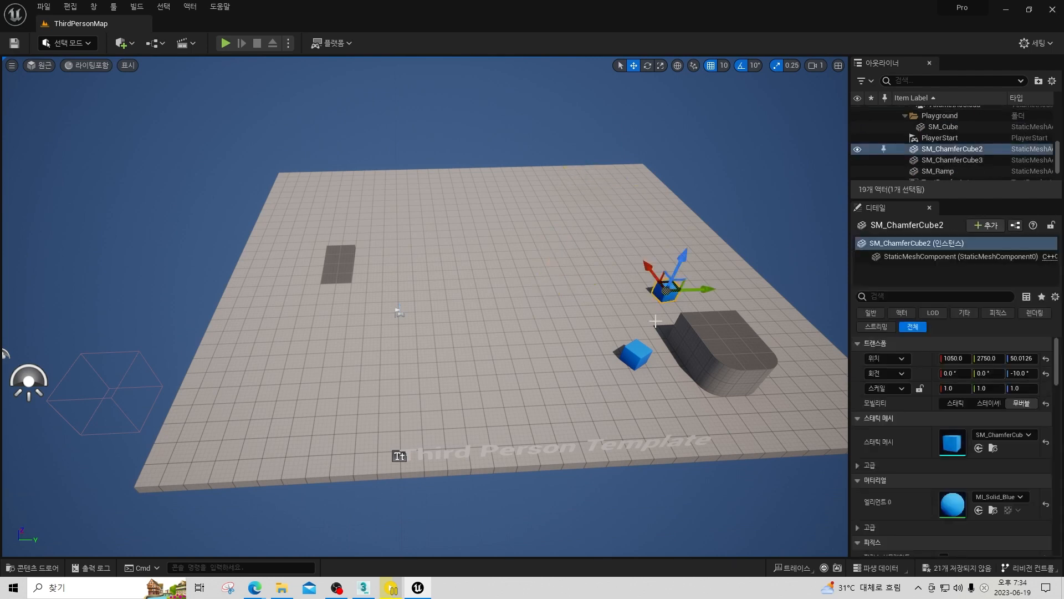
key(Delete)
click(643, 352)
key(Delete)
Delete the rounded block's pieces, the small flat ramp and the floor slab.
click(694, 360)
key(Delete)
click(341, 263)
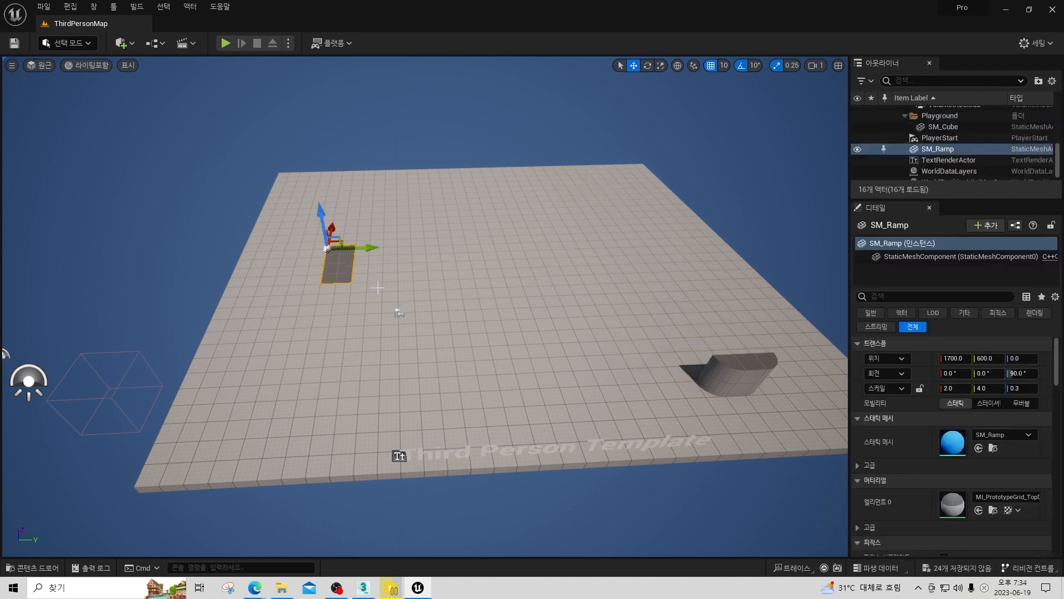
key(Delete)
click(743, 382)
key(Delete)
click(745, 378)
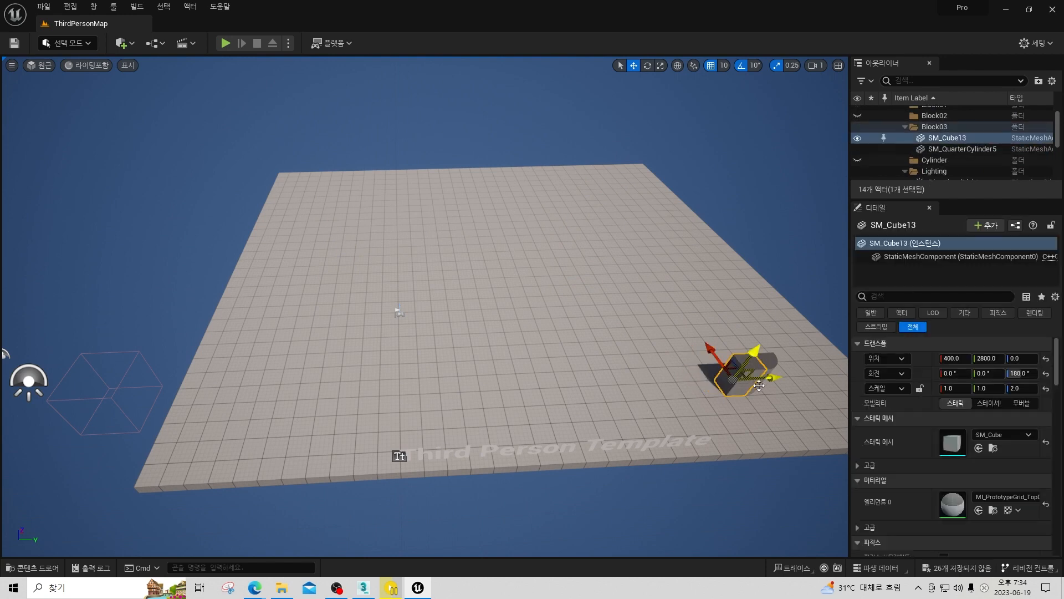
key(Delete)
click(768, 366)
key(Delete)
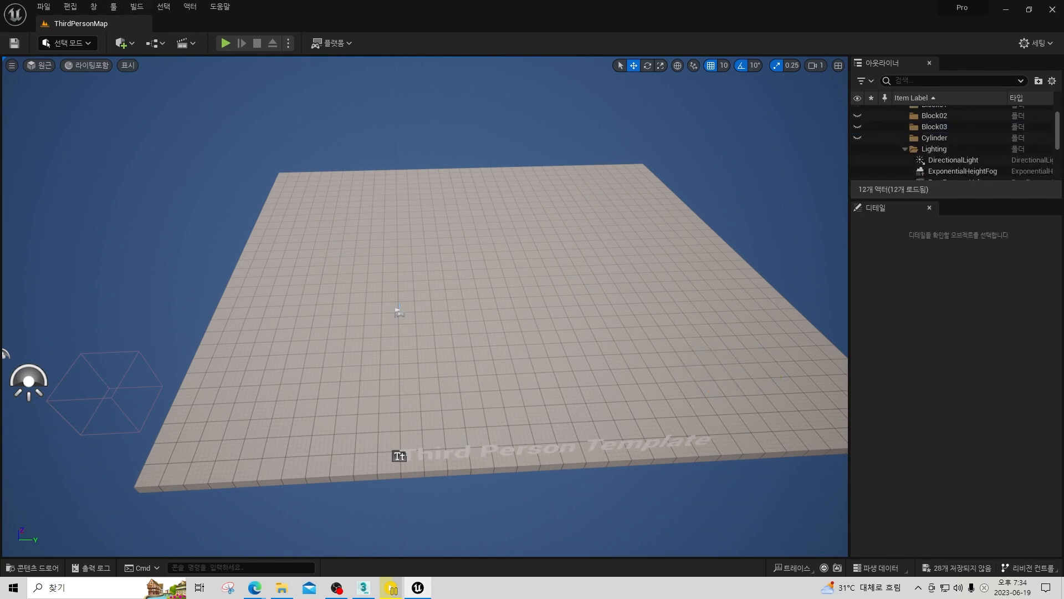
click(563, 374)
key(Delete)
Raise the PlayerStart actor to a Z location of about 422.
mouse_move(569, 319)
right_down()
mouse_move(513, 320)
mouse_move(496, 346)
mouse_move(485, 335)
mouse_move(565, 333)
mouse_move(579, 322)
right_up()
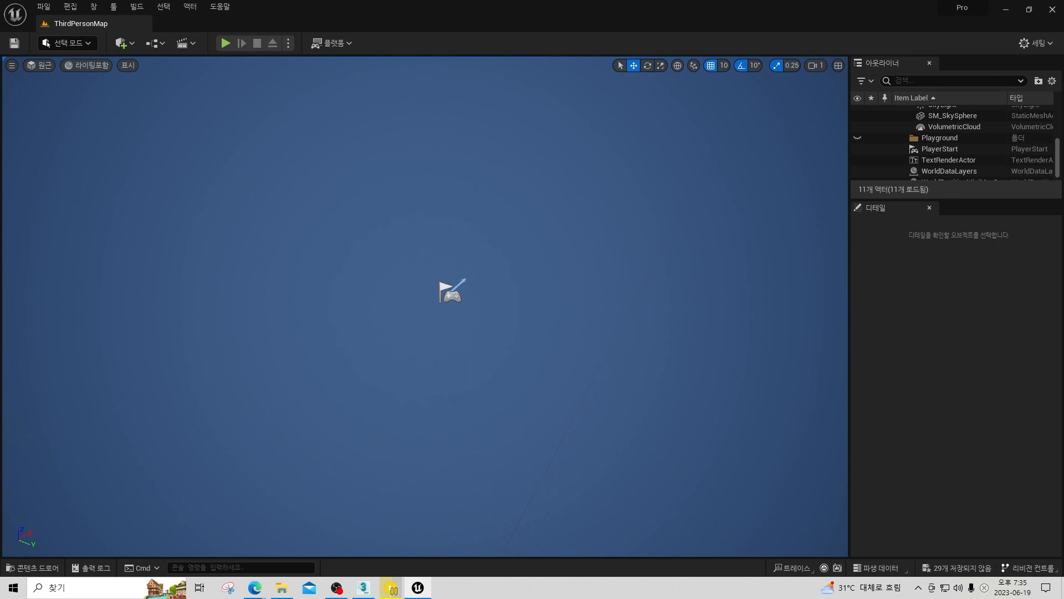
click(940, 149)
drag(455, 276, 455, 146)
right_drag(456, 145, 524, 119)
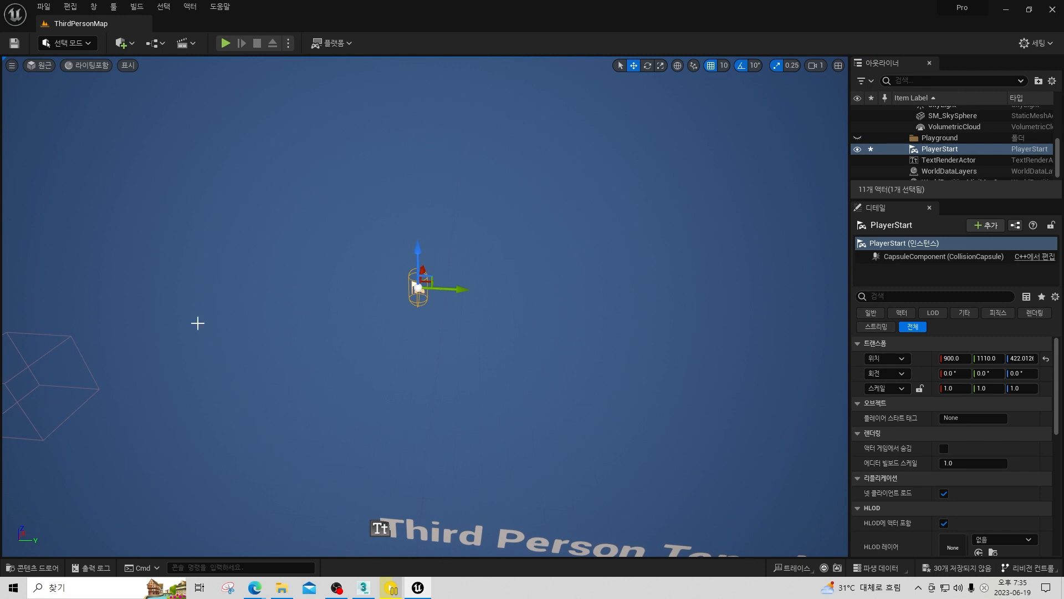
Show Content Browser 1 as a docked panel in the editor layout.
click(98, 10)
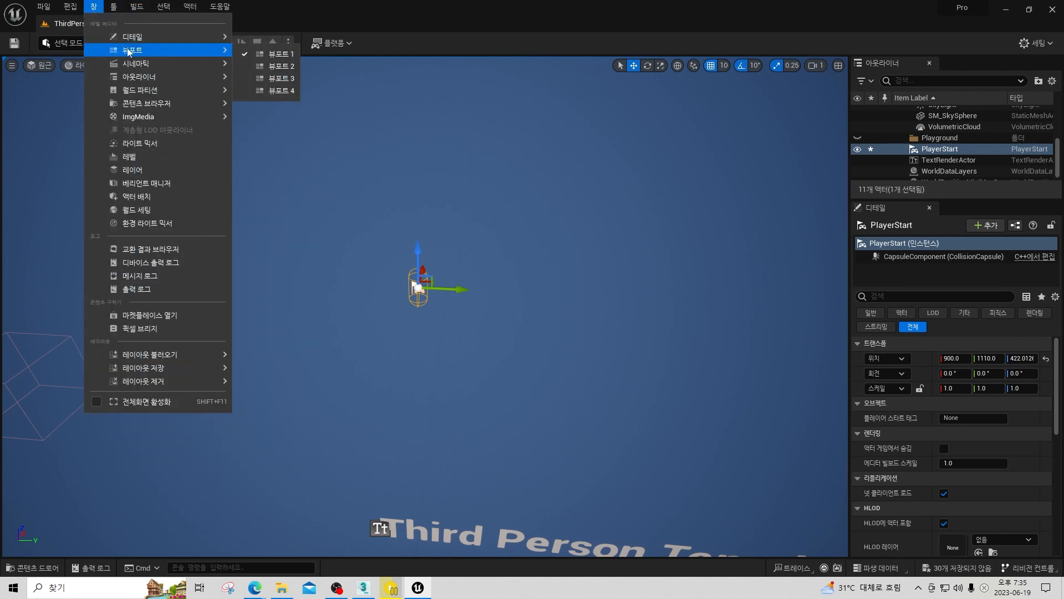
mouse_move(149, 42)
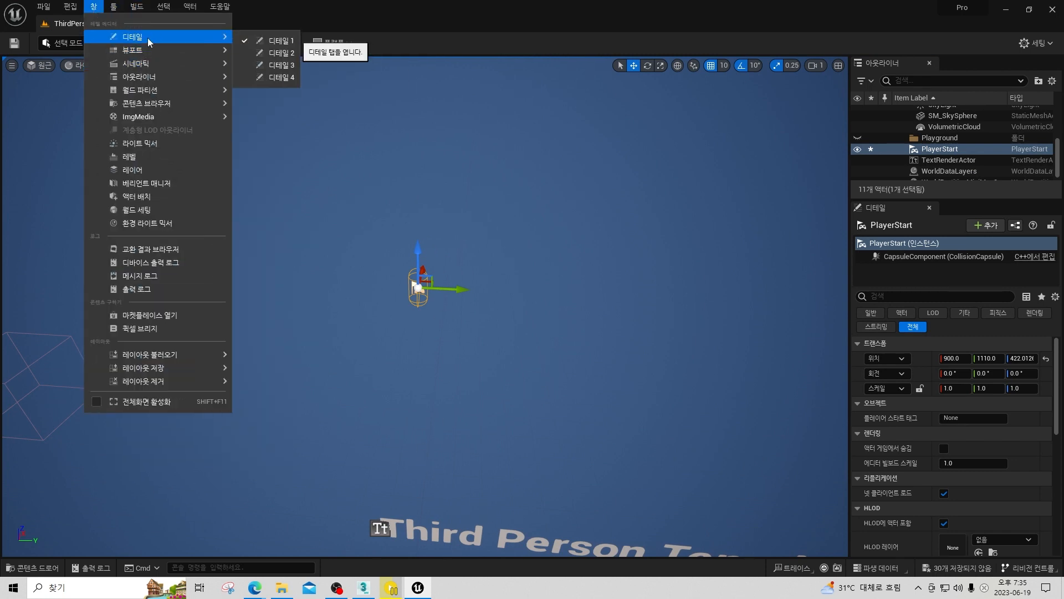
mouse_move(166, 103)
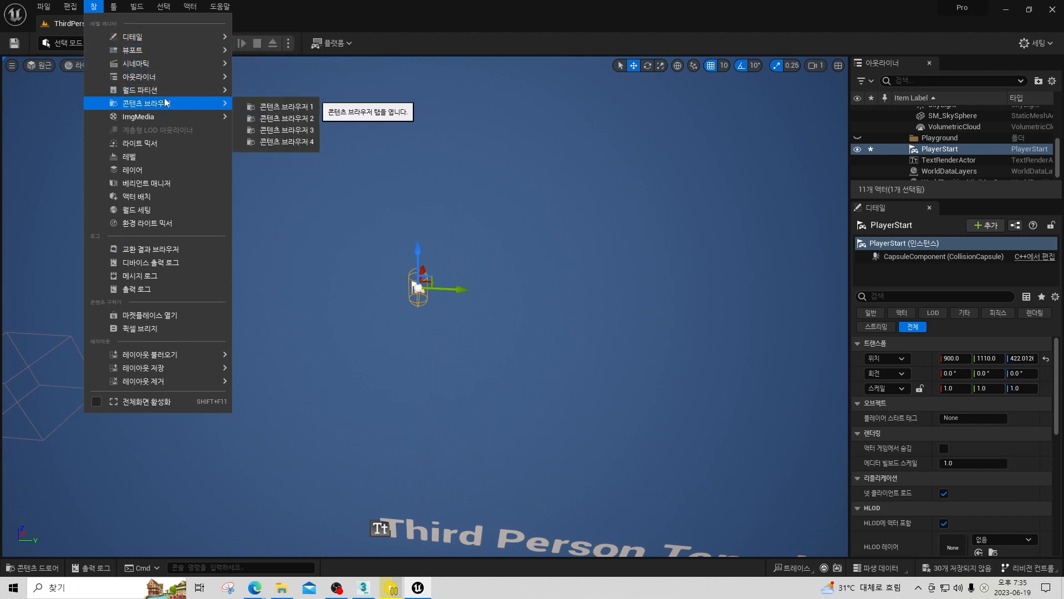
click(271, 107)
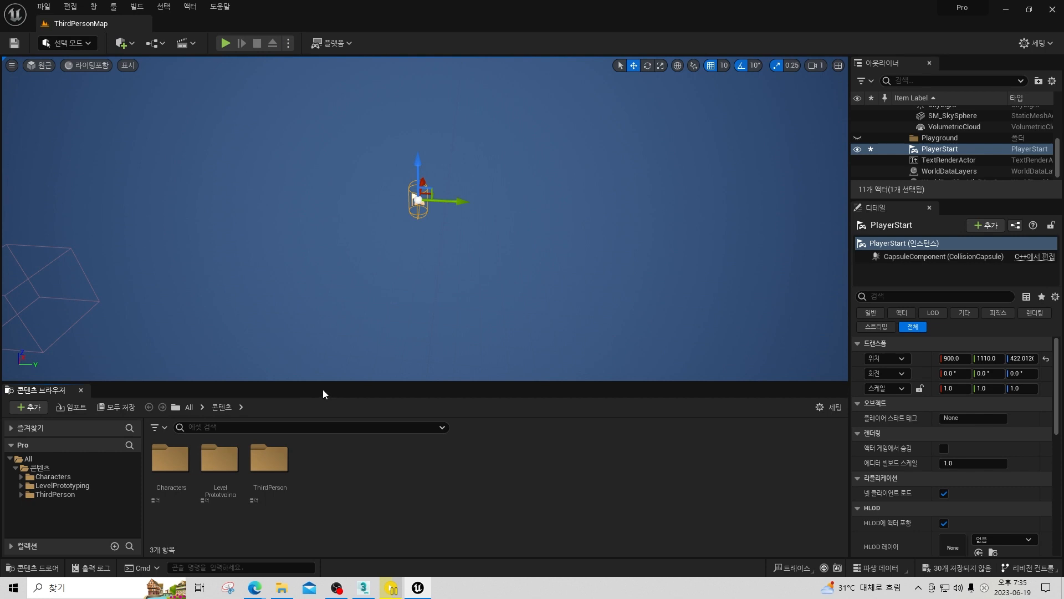
Open the temporary content drawer and close it again.
key(e)
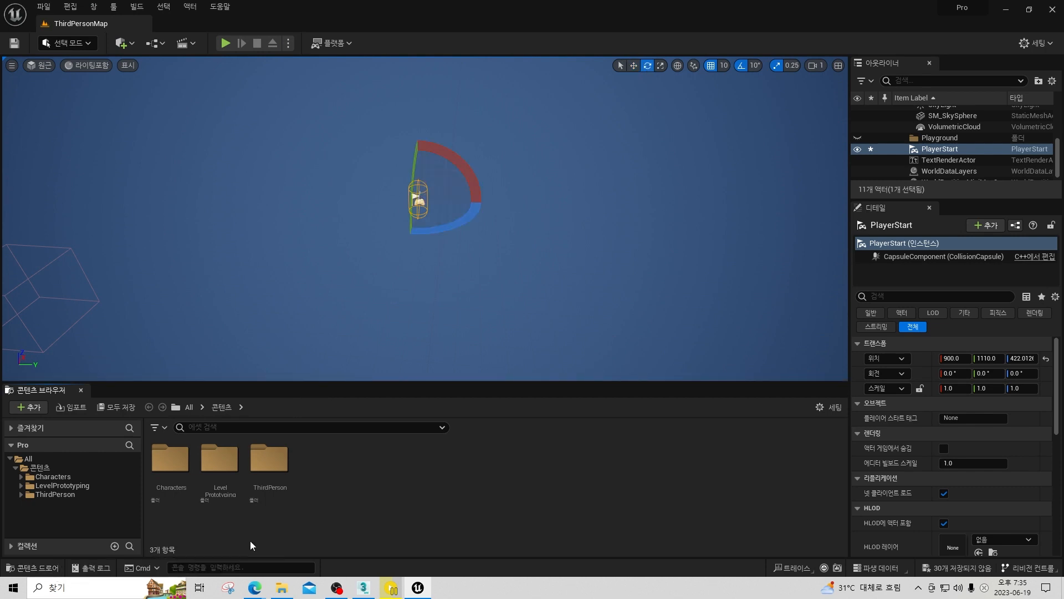
key(ctrl+space)
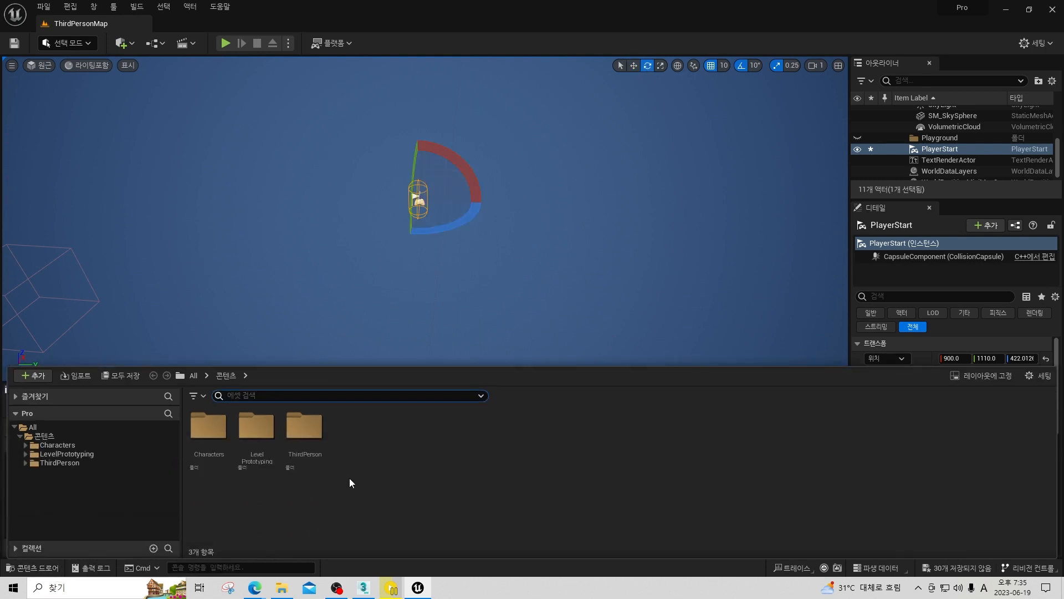
key(ctrl+space)
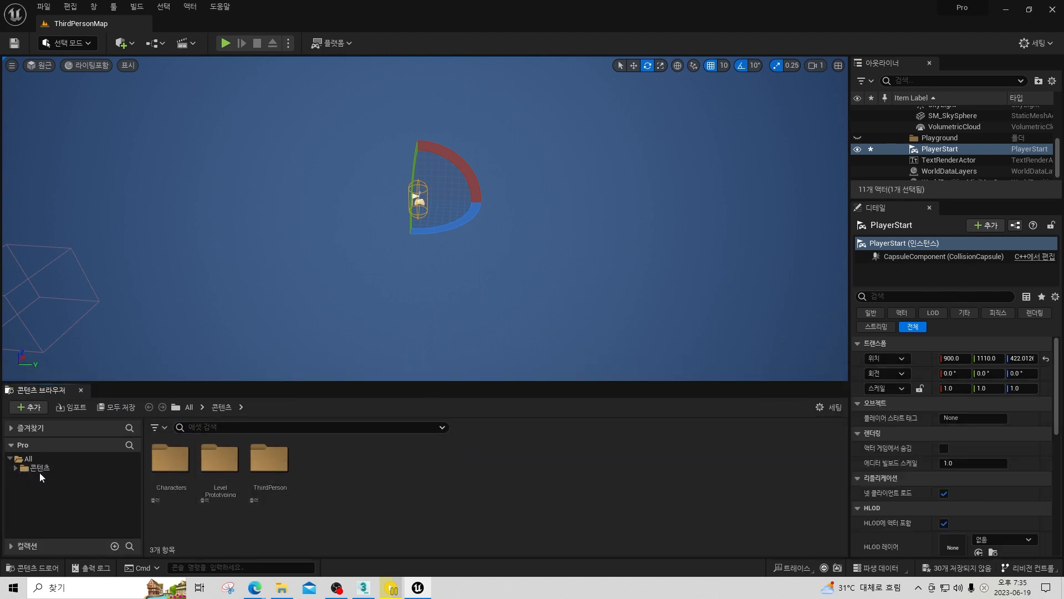
Create a folder named Prp_Scene in the project's root content folder and open it.
click(19, 470)
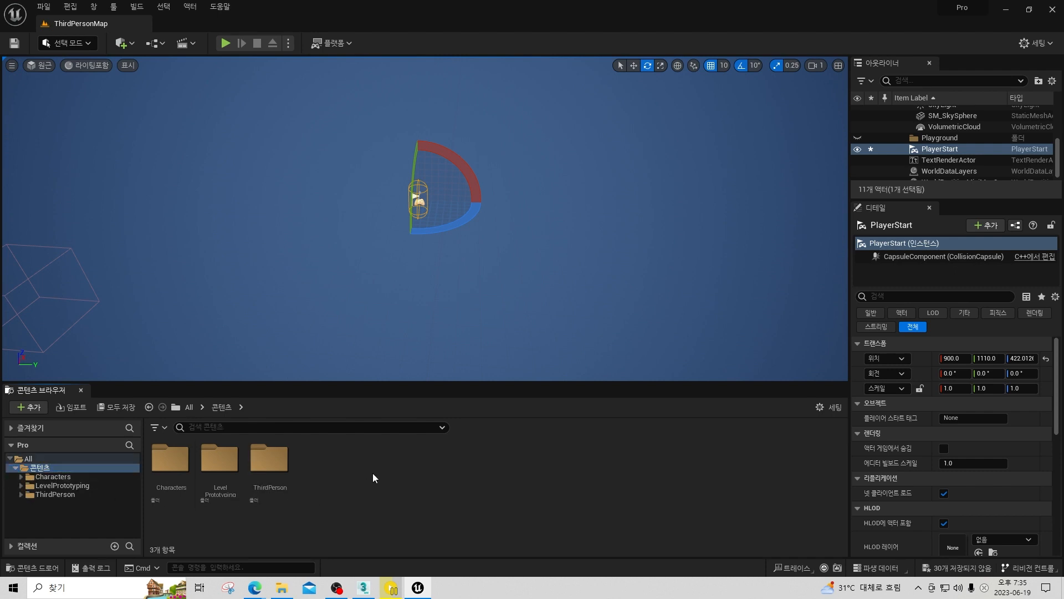
right_click(374, 476)
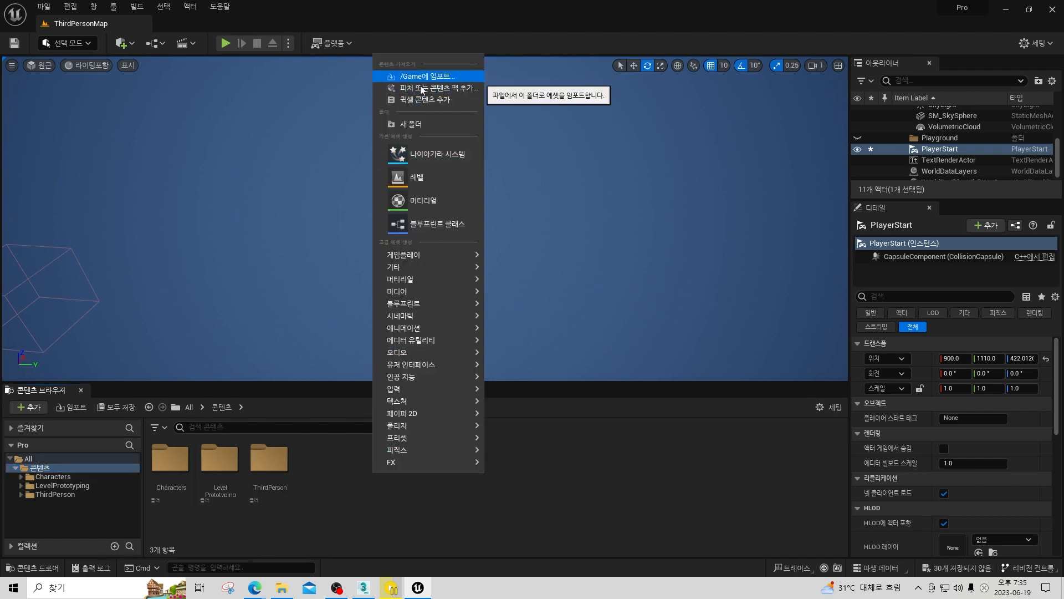
click(415, 124)
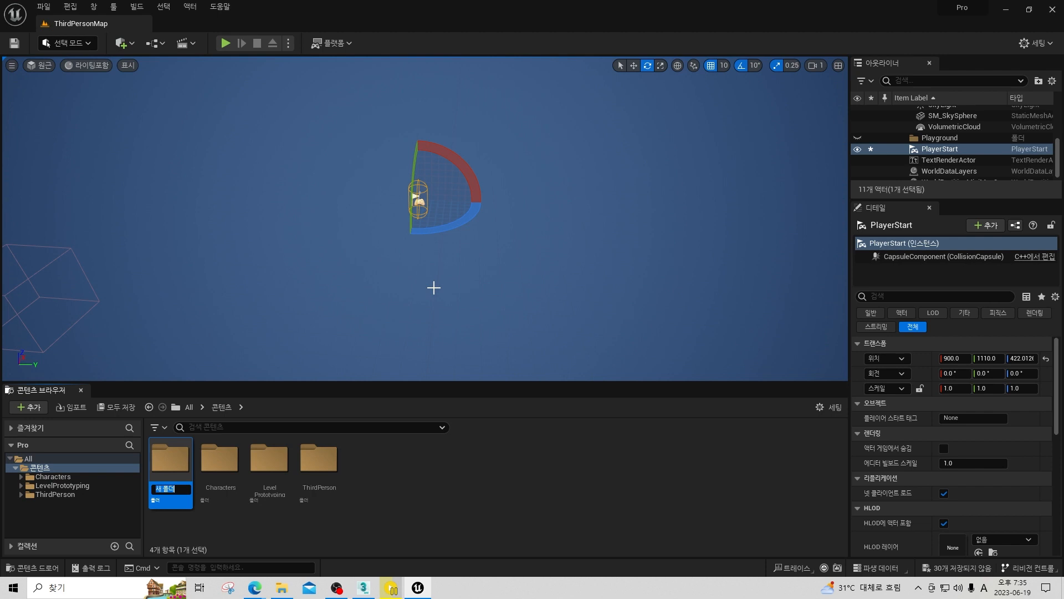
text(Prp_Scene)
key(Return)
key(Return)
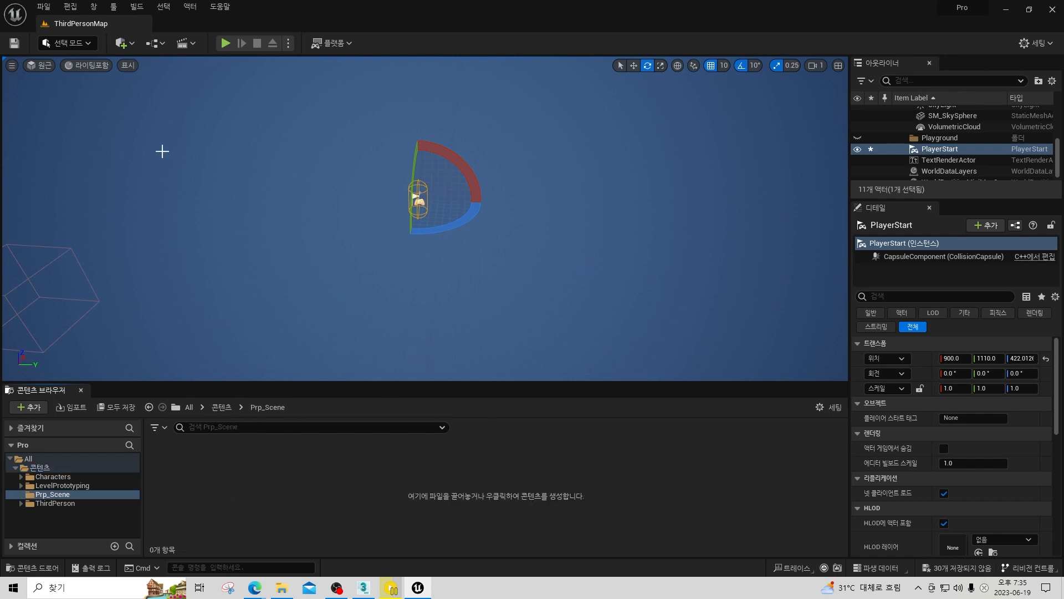
Choose the _Low_po model from the C: drive's Work folder for import into the Prp_Scene folder.
right_click(278, 465)
click(377, 64)
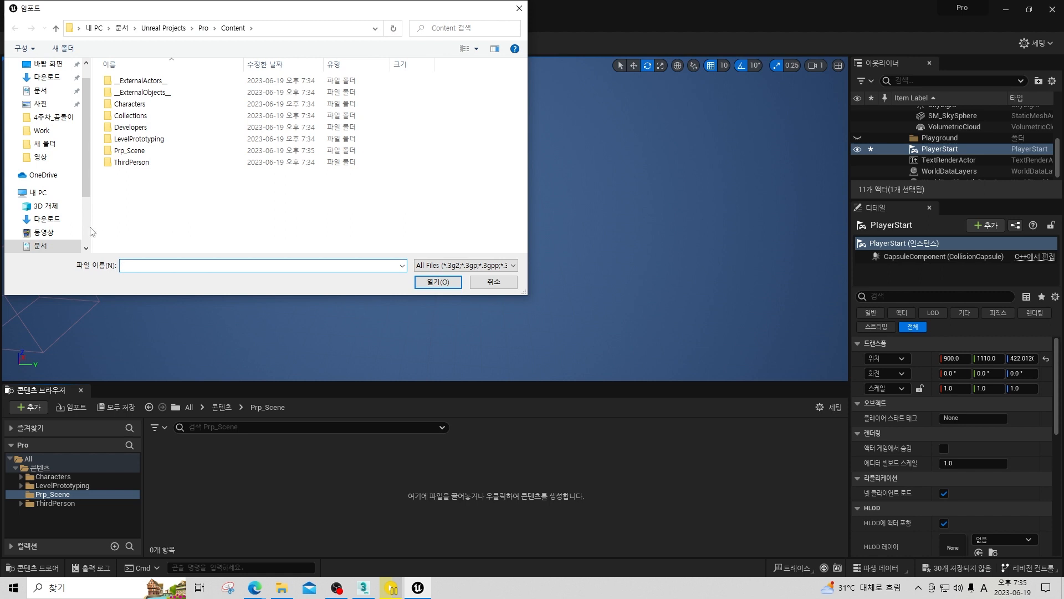
click(37, 192)
double_click(165, 201)
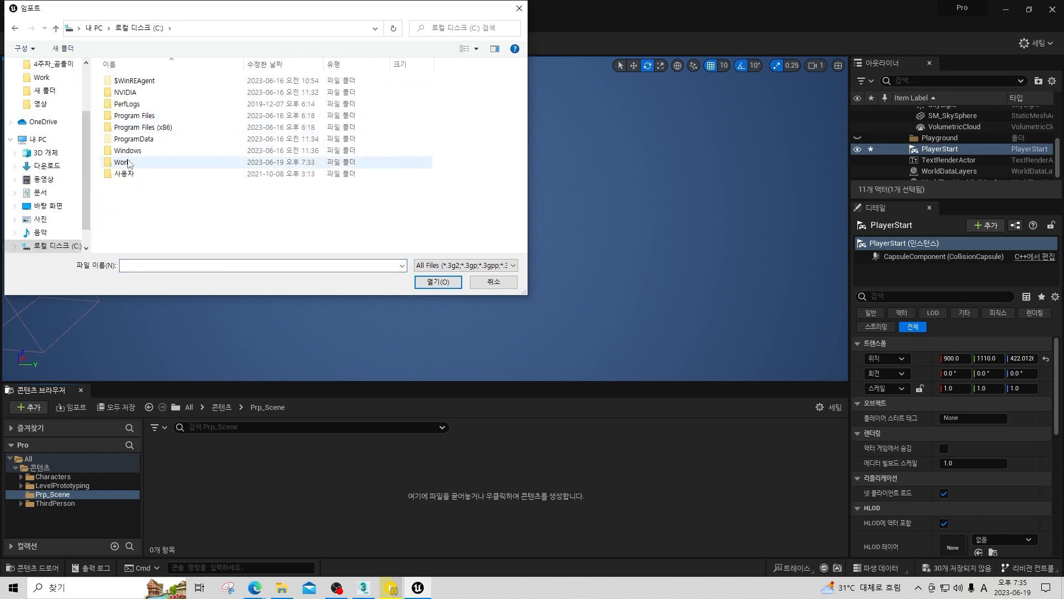
double_click(350, 162)
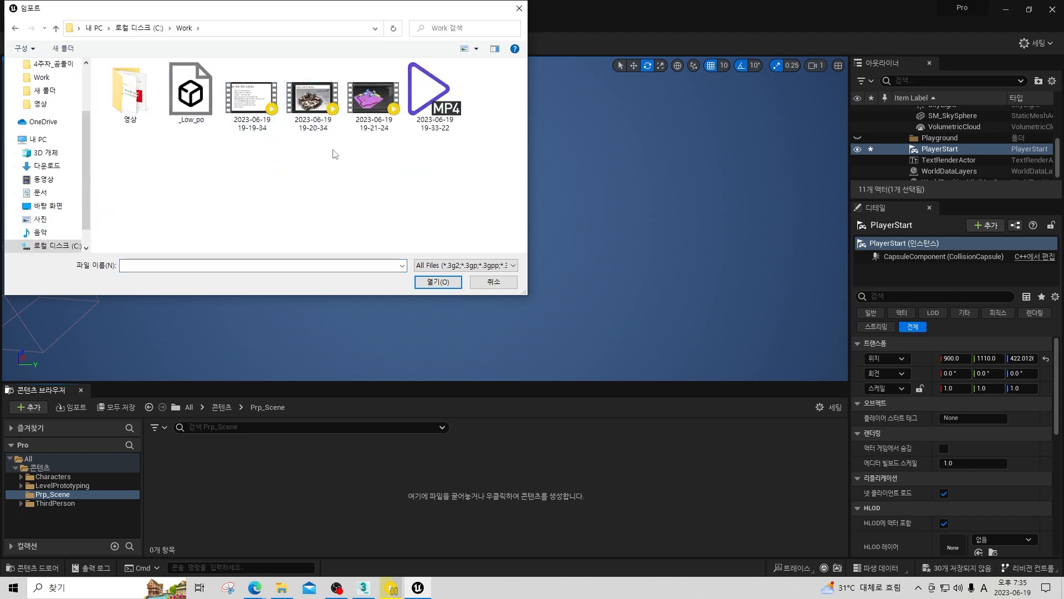
click(203, 105)
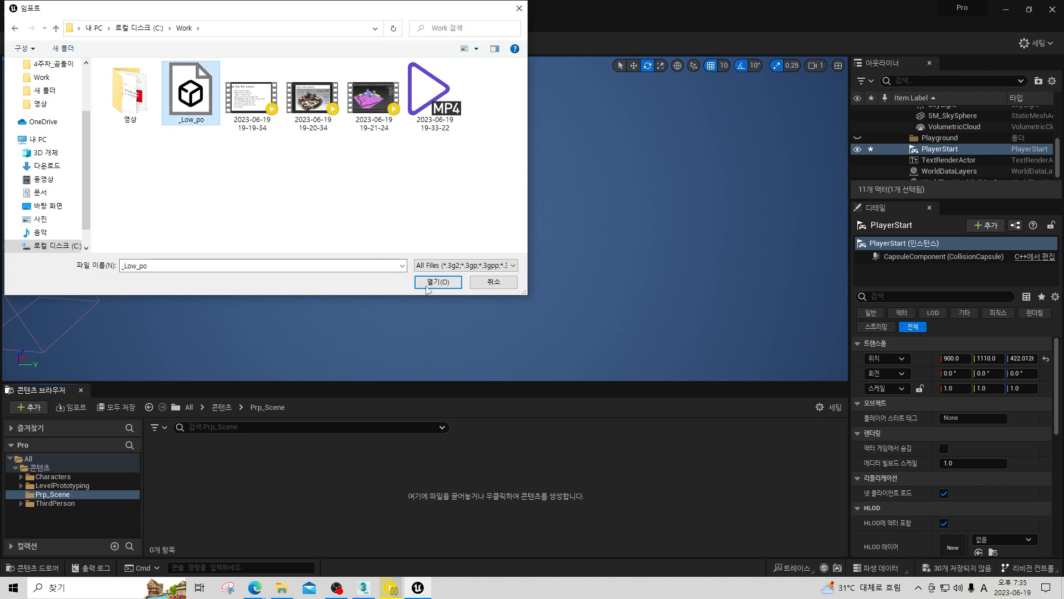
click(438, 282)
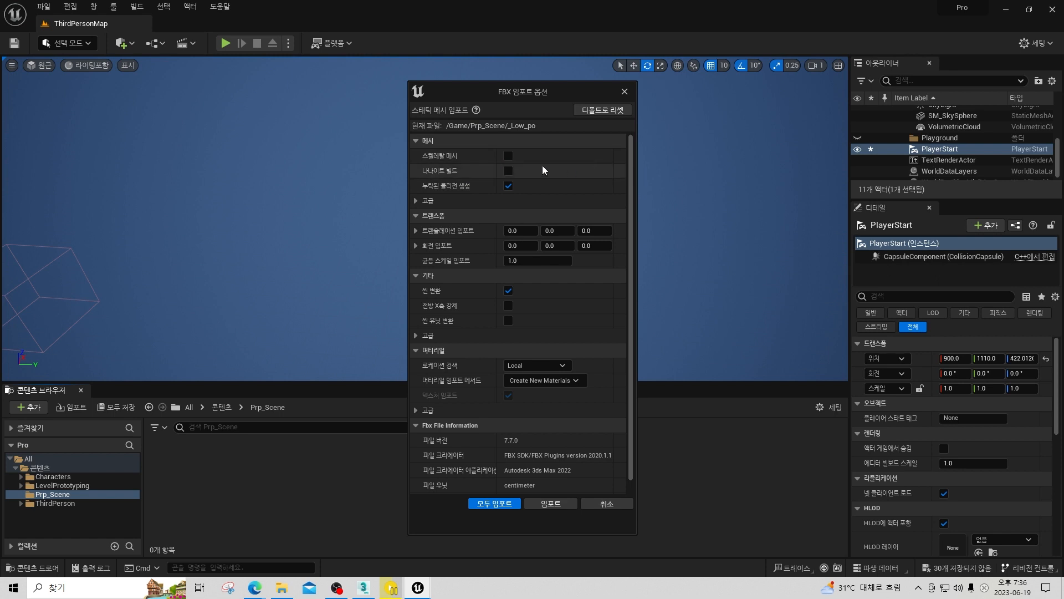
Try toggling the skeletal mesh and missing collision import options, restoring each to its original setting.
click(509, 155)
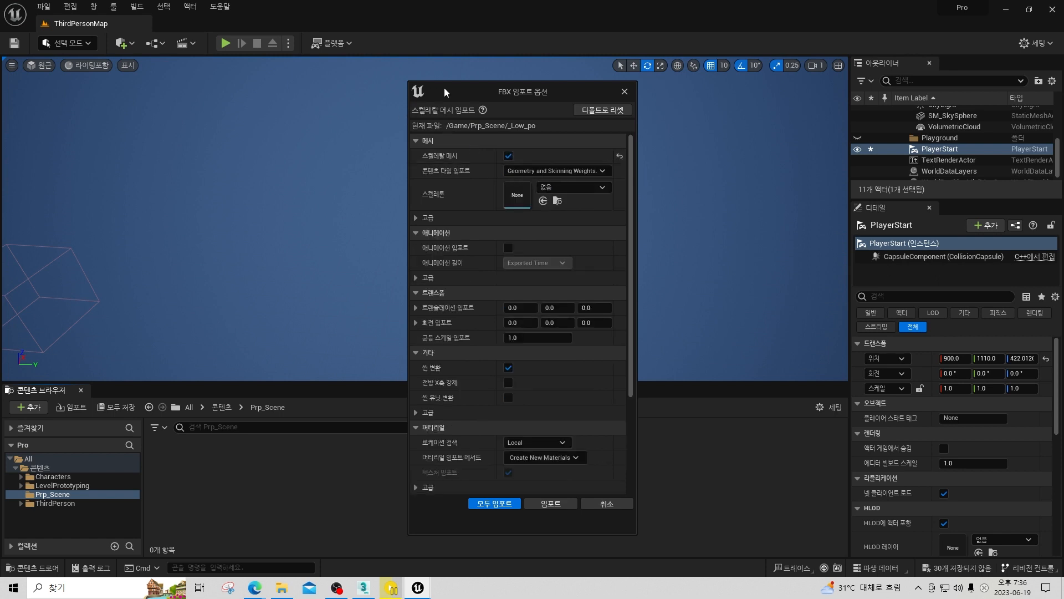
click(508, 155)
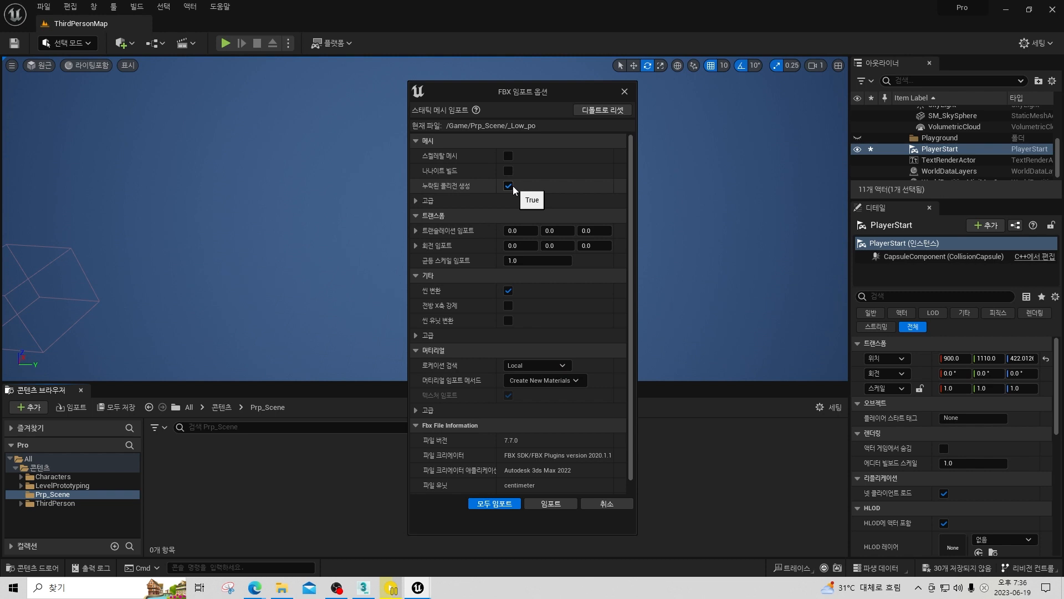
click(508, 186)
click(508, 186)
Enable combining meshes in the advanced mesh settings of the FBX import options.
click(416, 200)
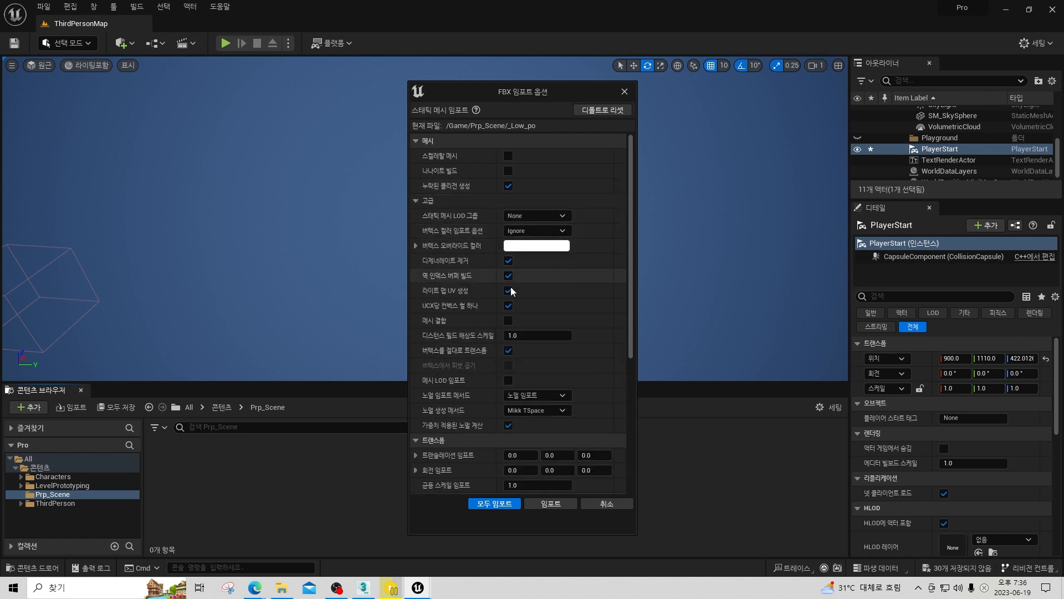
scroll(595, 258, down, 2)
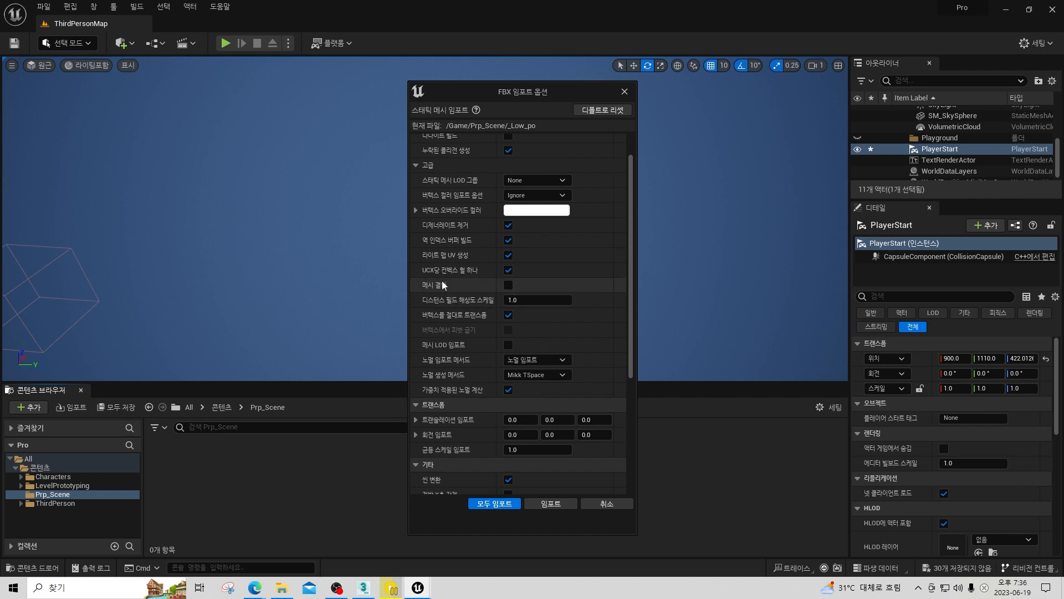
click(508, 286)
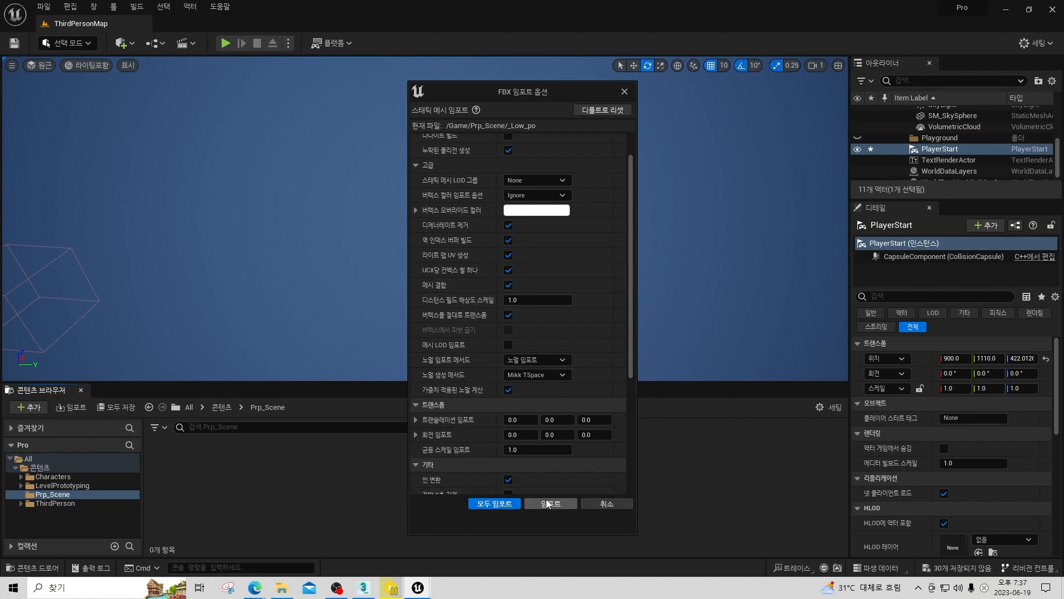
Switch to 3ds Max and select all the D_Hol objects in layer A.
key(alt+Tab)
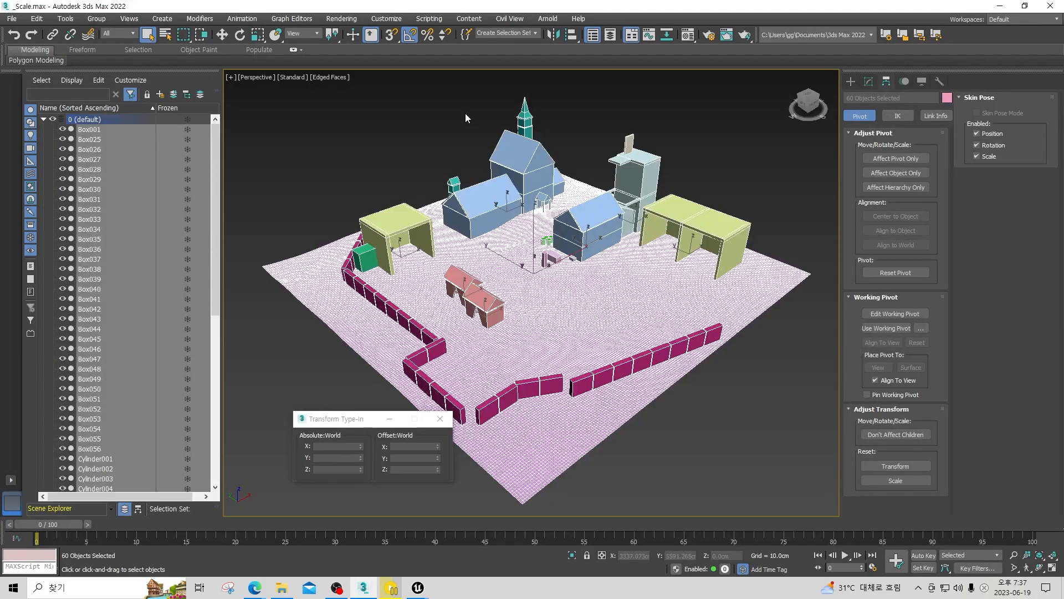
click(475, 199)
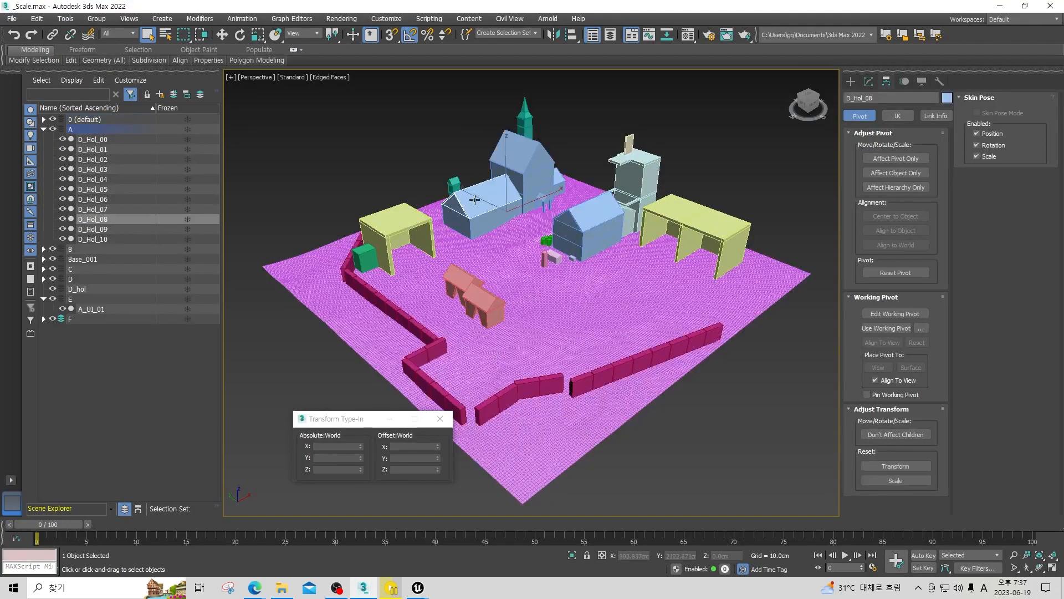
double_click(92, 132)
click(19, 21)
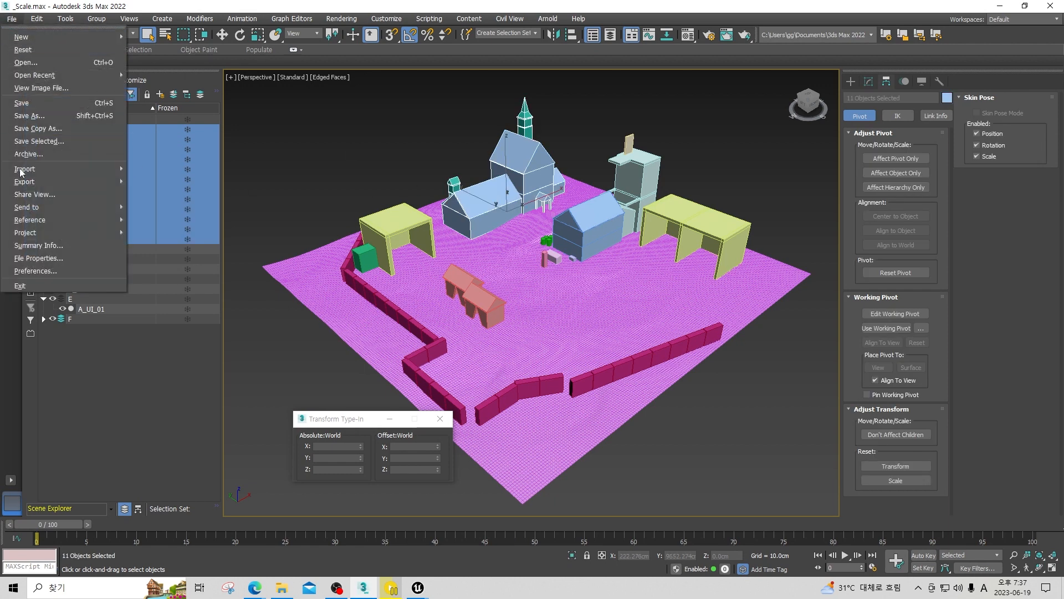
mouse_move(54, 181)
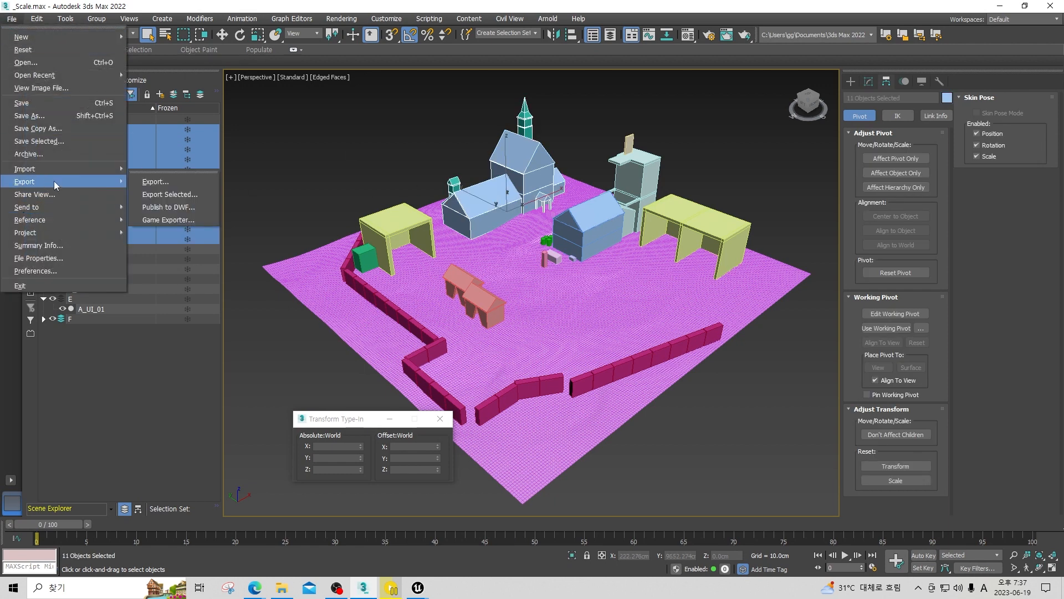
click(178, 194)
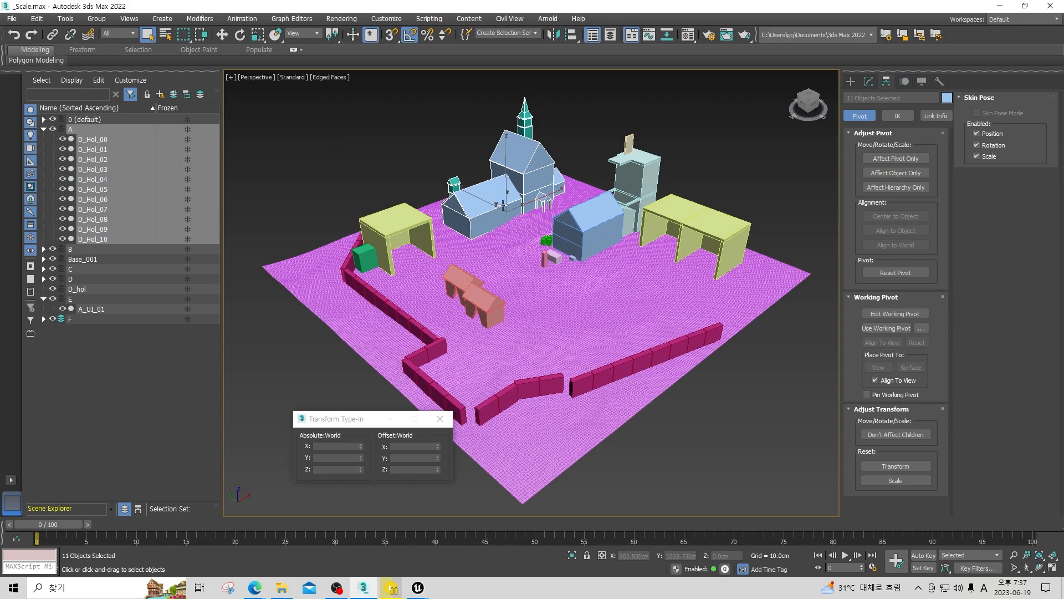
Move the selected layer A building to the world origin by setting its absolute X and Y to 0.
scroll(518, 198, down, 3)
mouse_move(515, 199)
alt+middle_down()
mouse_move(441, 226)
mouse_move(532, 199)
mouse_move(522, 220)
alt+middle_up()
scroll(459, 221, up, 6)
scroll(521, 208, up, 4)
scroll(513, 214, down, 7)
click(223, 35)
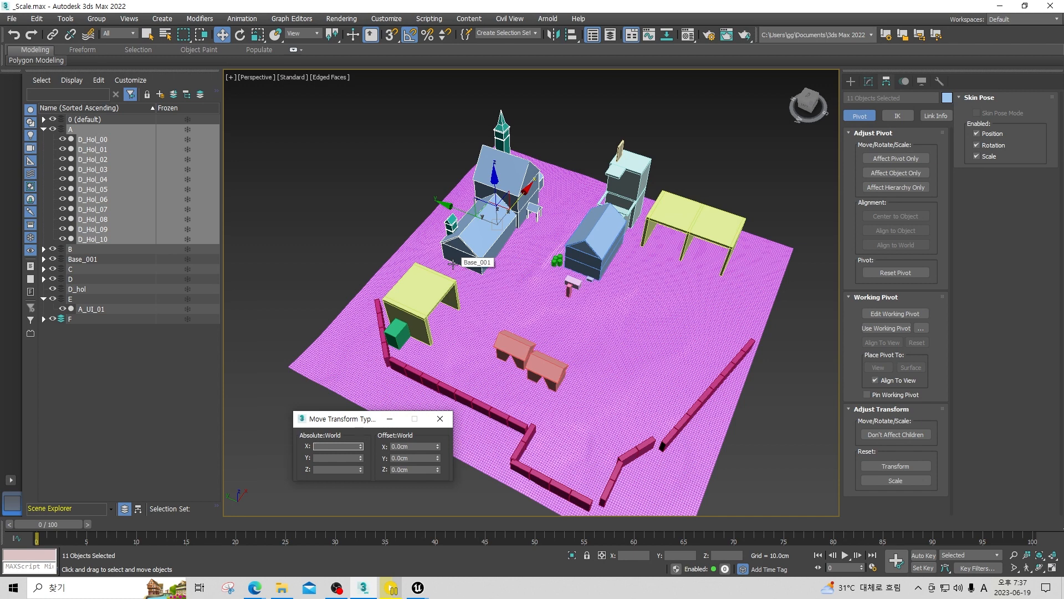
key(Tab)
text(0)
key(Tab)
text(0)
key(Return)
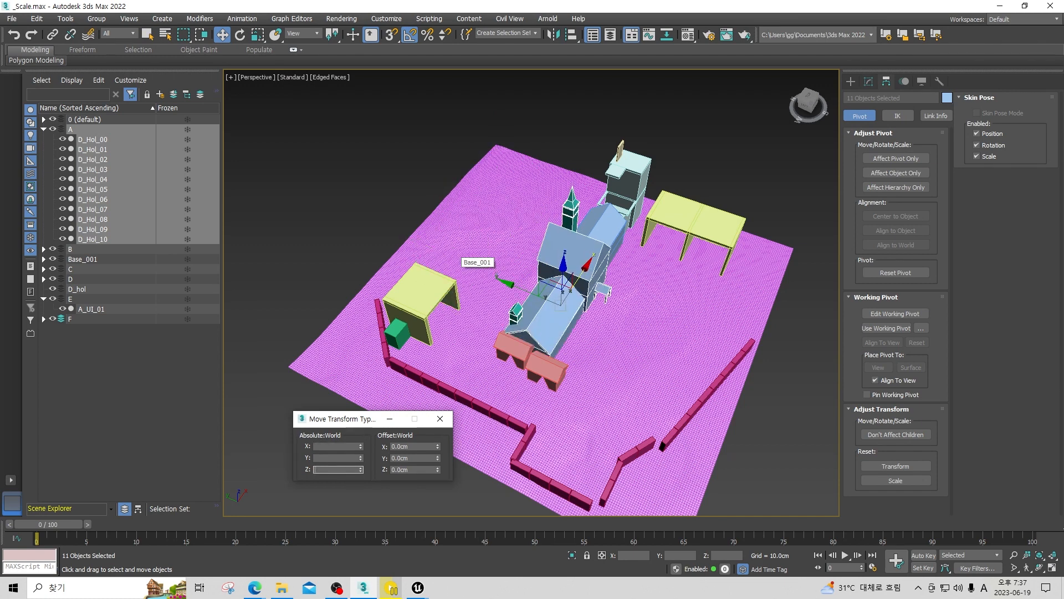
Export the selected layer A objects as an FBX file named _A in the Work folder.
alt+middle_drag(606, 257, 518, 203)
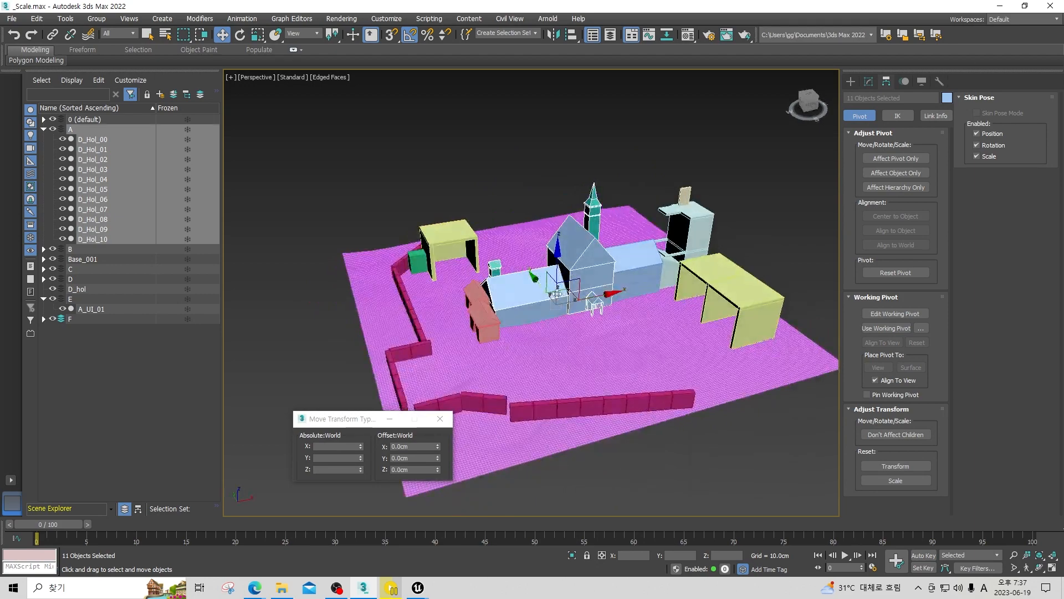
alt+middle_drag(527, 266, 557, 274)
click(10, 18)
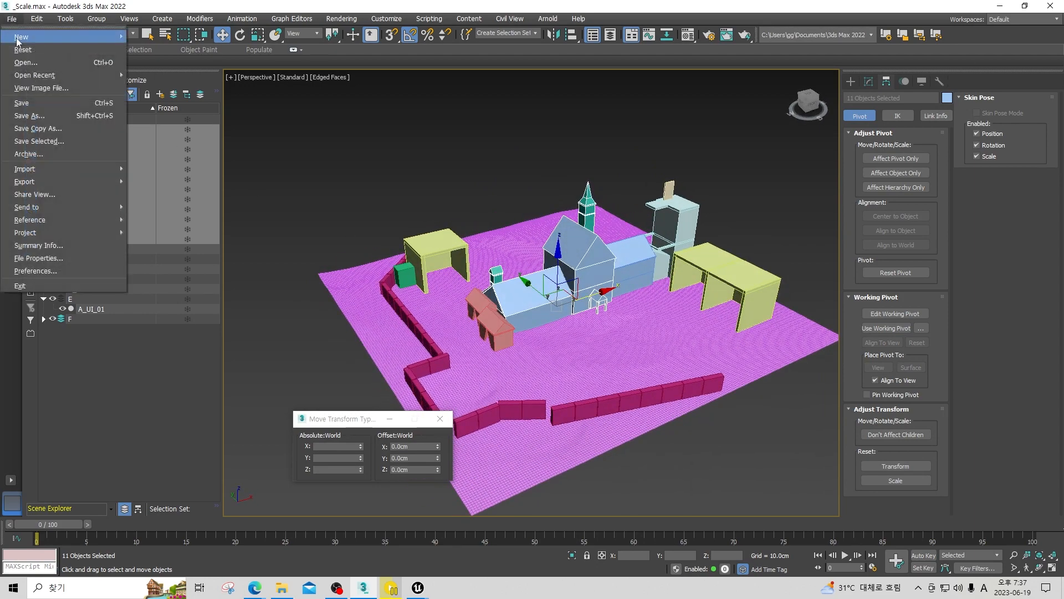
mouse_move(83, 182)
click(166, 195)
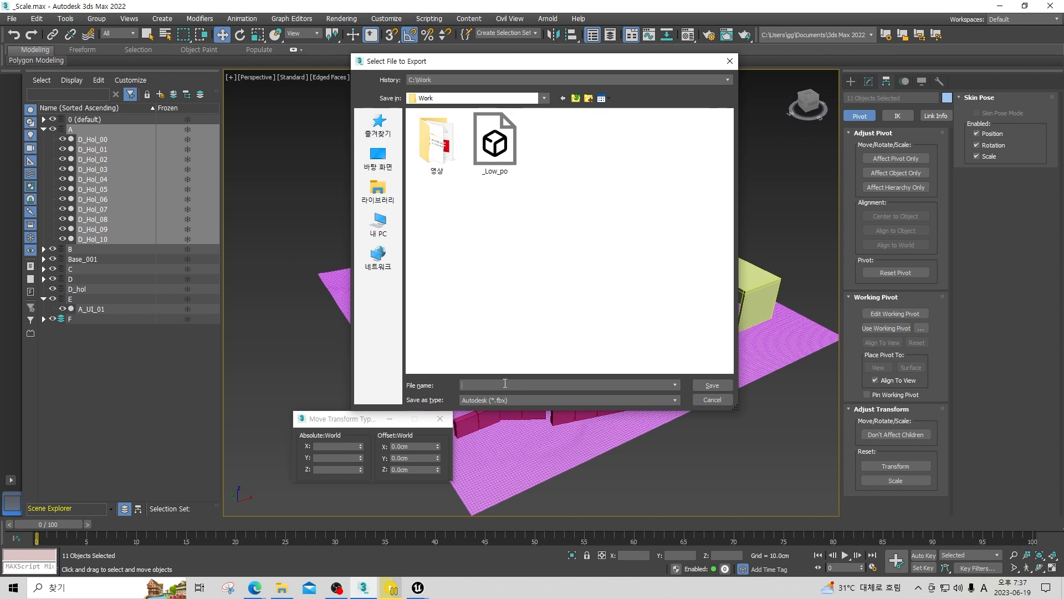
text(_A)
click(712, 386)
click(621, 440)
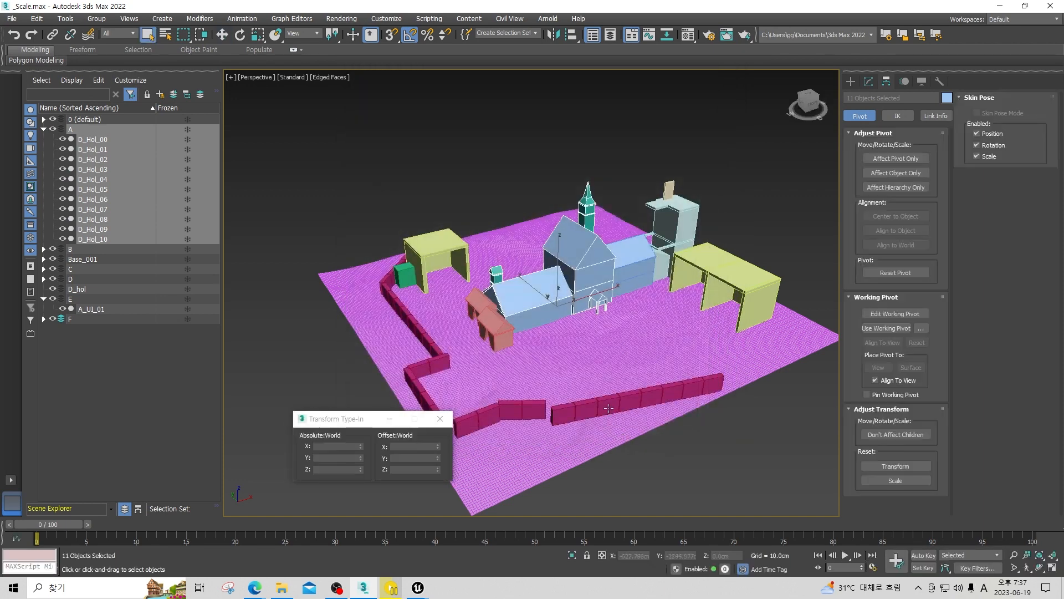
Switch back to Unreal Editor, import _Low_po with the chosen FBX options, and close the message log.
key(alt+Tab)
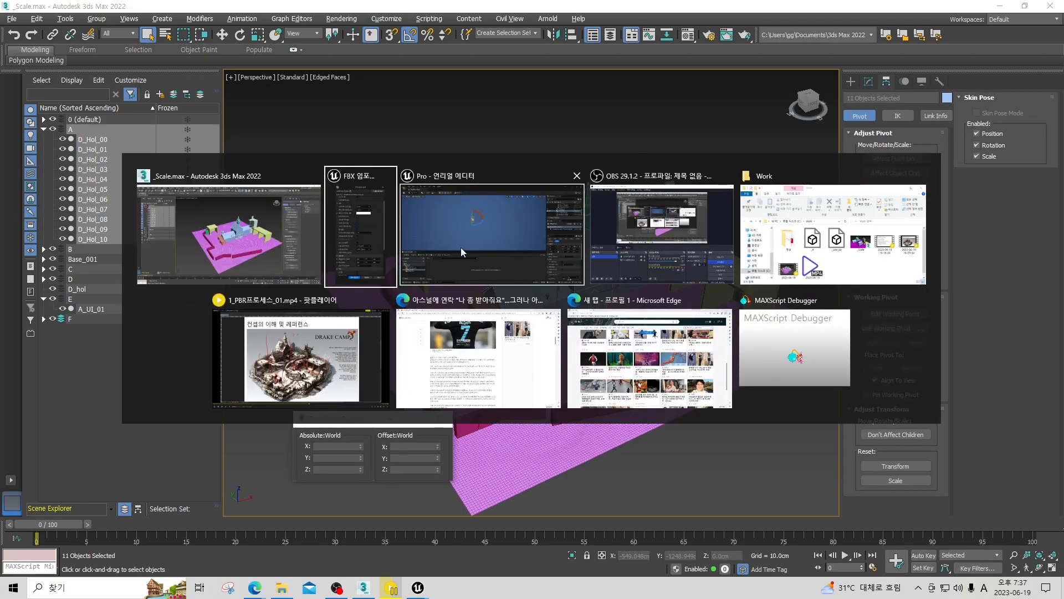
click(419, 244)
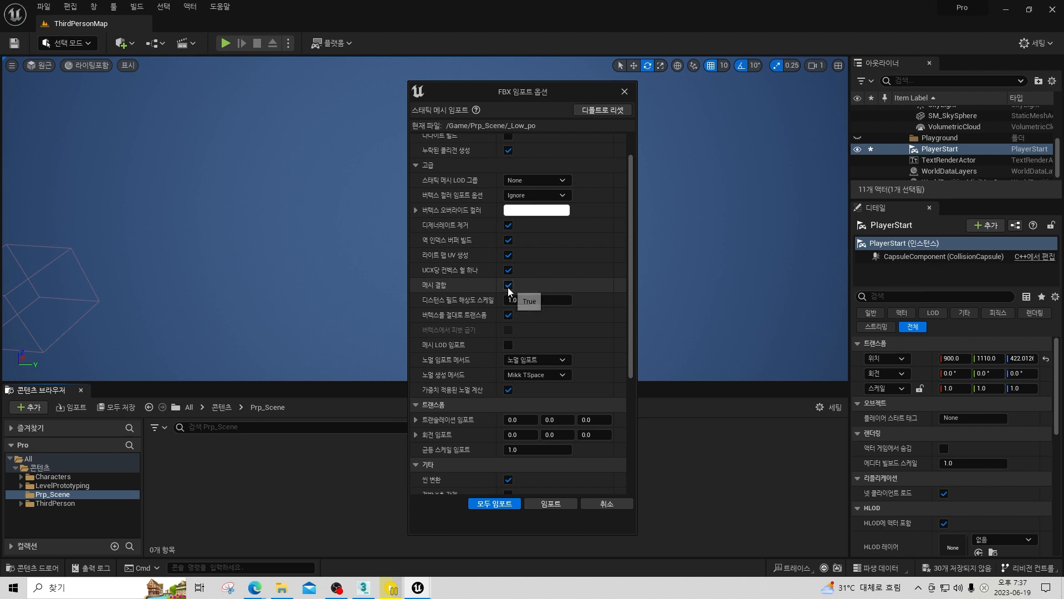
click(553, 503)
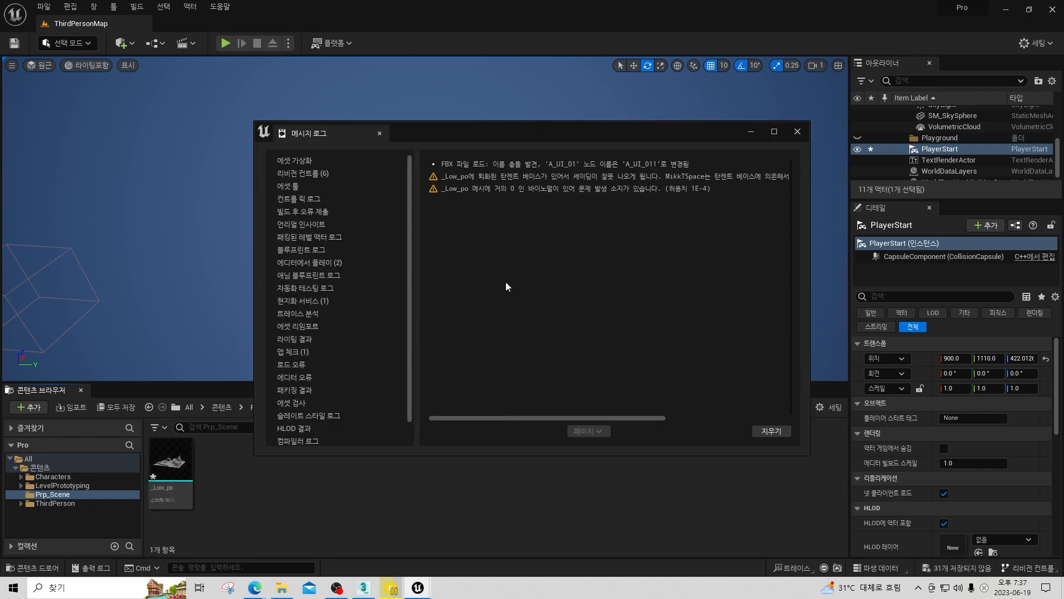
click(798, 131)
Place the _Low_po static mesh in the level and set its location to 0, 0, 0.
click(180, 460)
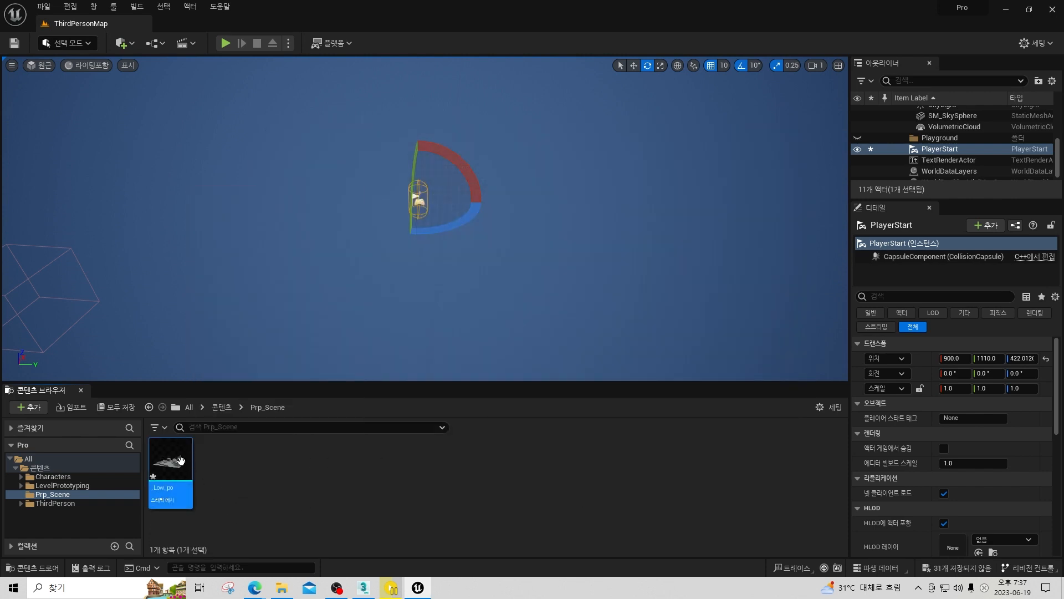
mouse_move(475, 232)
right_down()
mouse_move(447, 228)
mouse_move(491, 238)
right_up()
drag(174, 469, 489, 256)
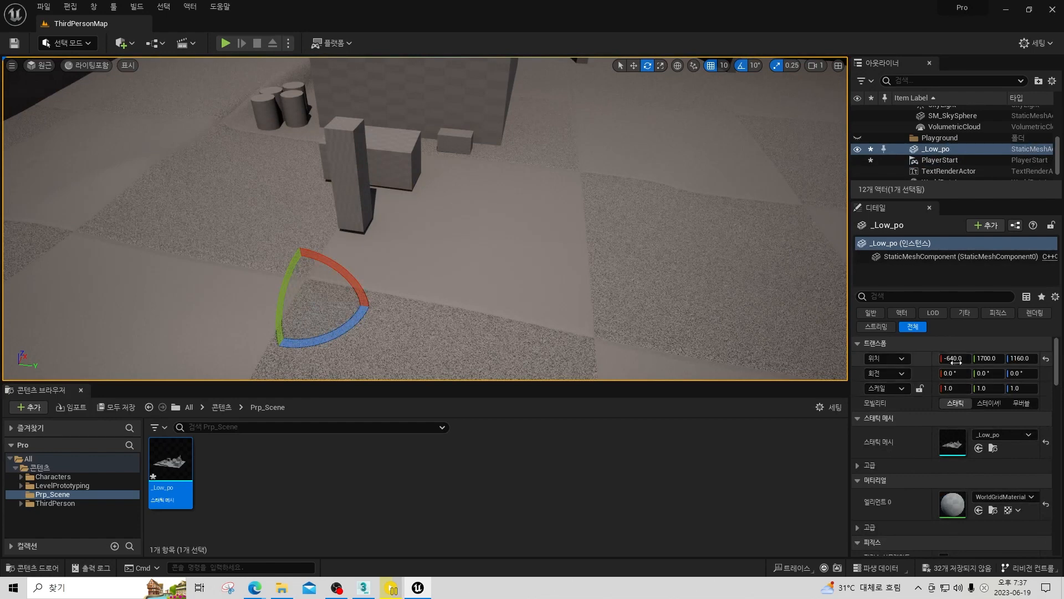
key(Tab)
text(0)
key(Tab)
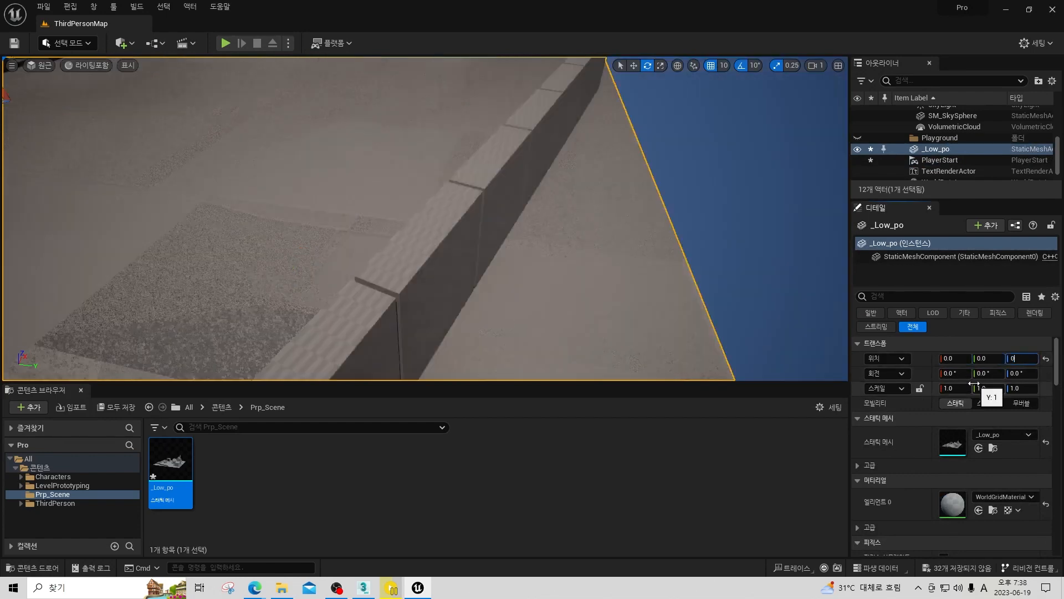
text(0)
key(Return)
Move the PlayerStart actor near the small central house, at about X -150, Y 340, Z 272.
right_drag(423, 204, 354, 206)
key(a)
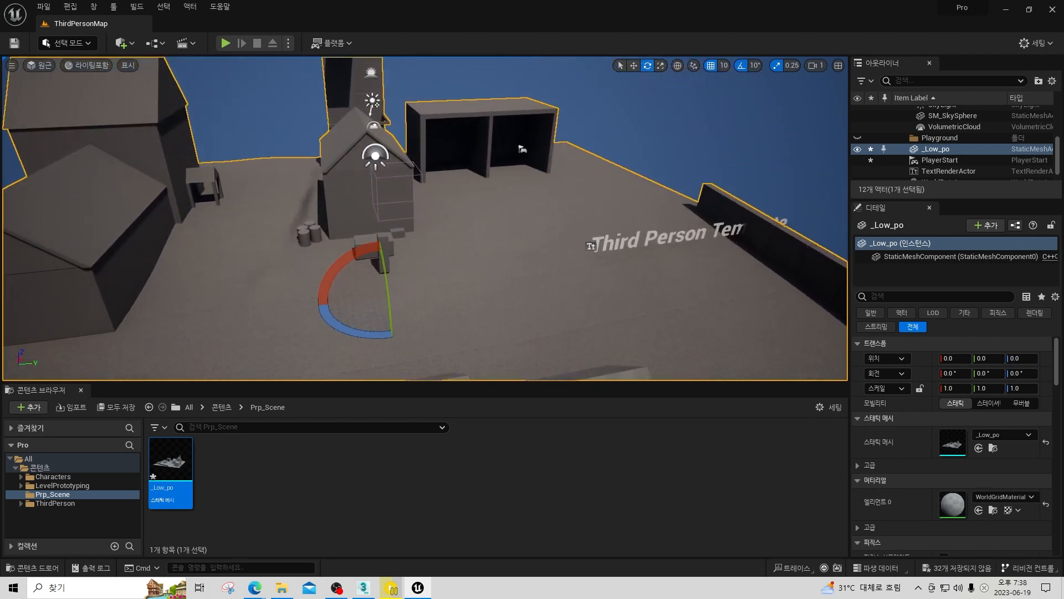
scroll(986, 147, up, 2)
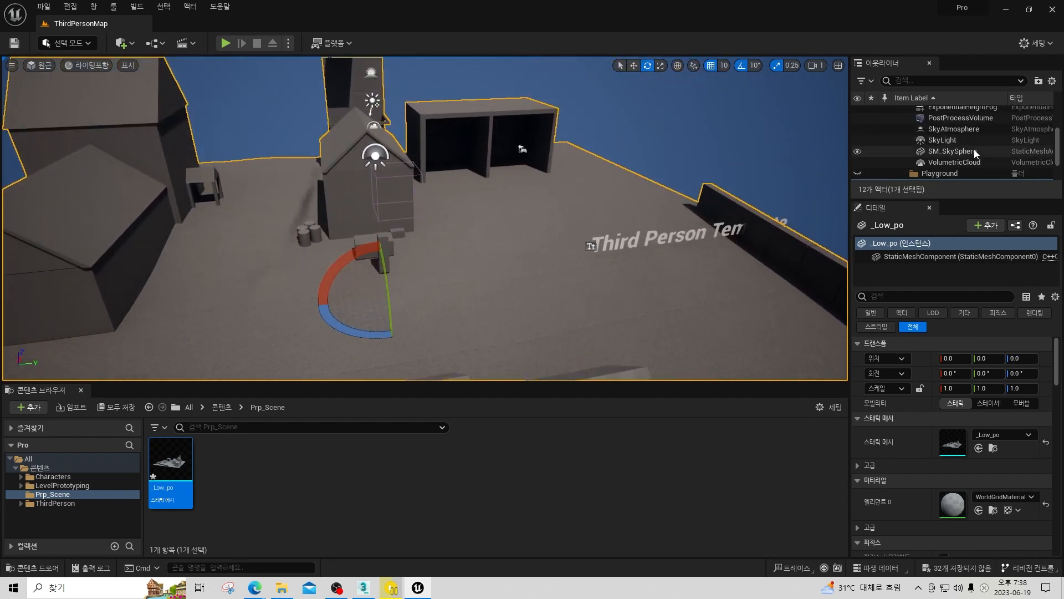
scroll(973, 149, up, 2)
scroll(967, 155, down, 4)
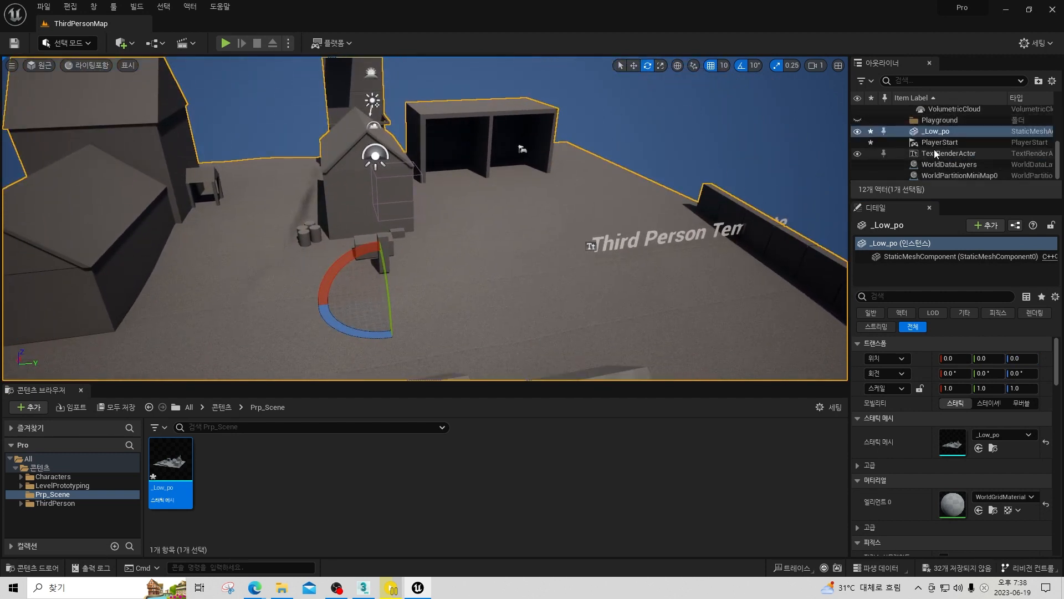
click(942, 143)
key(w)
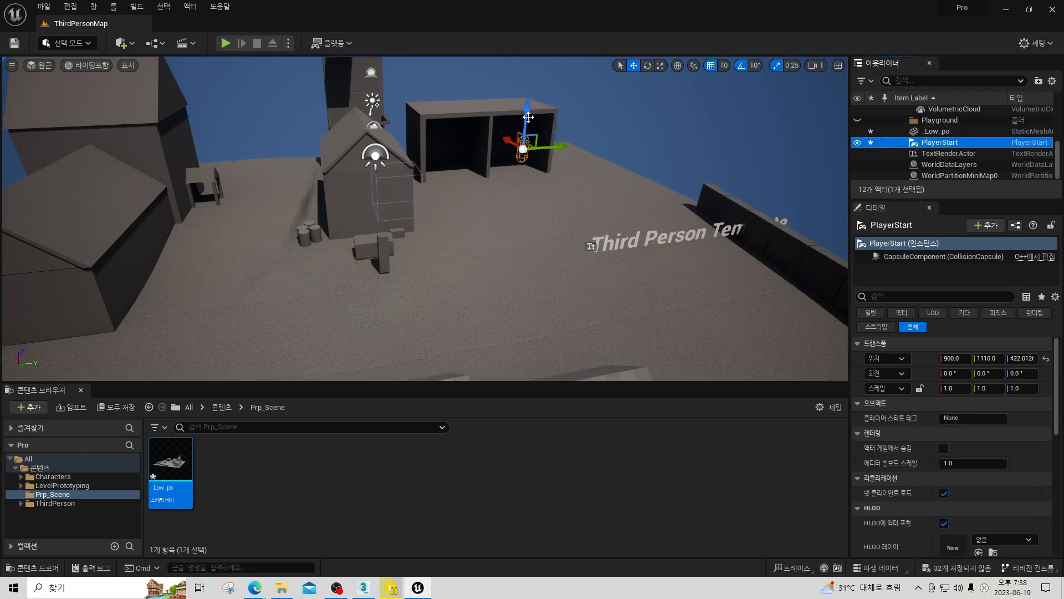
drag(520, 132, 517, 207)
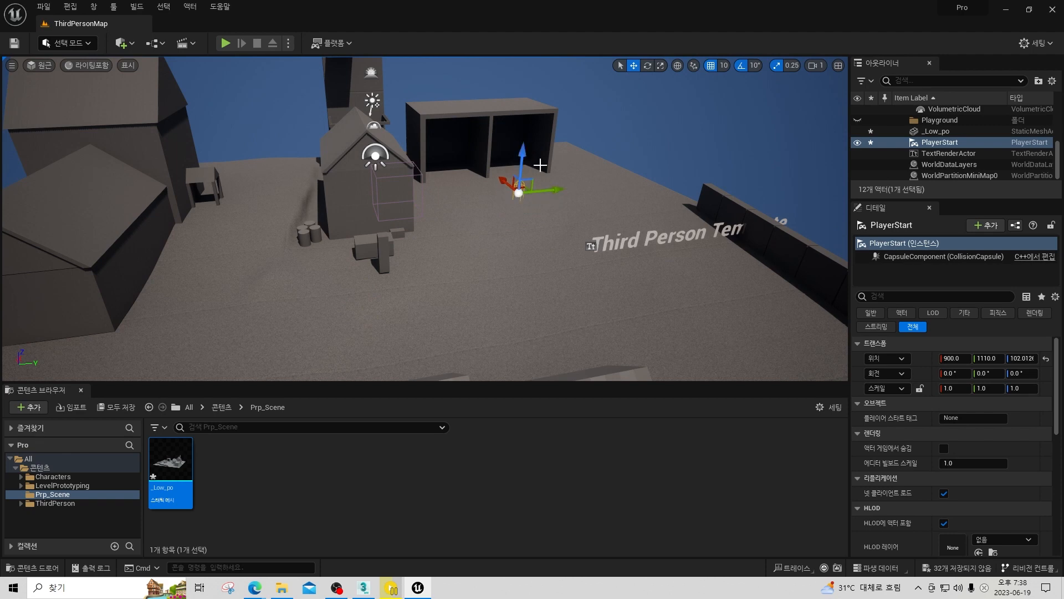
key(d)
mouse_move(541, 166)
right_down()
mouse_move(498, 149)
mouse_move(540, 165)
right_up()
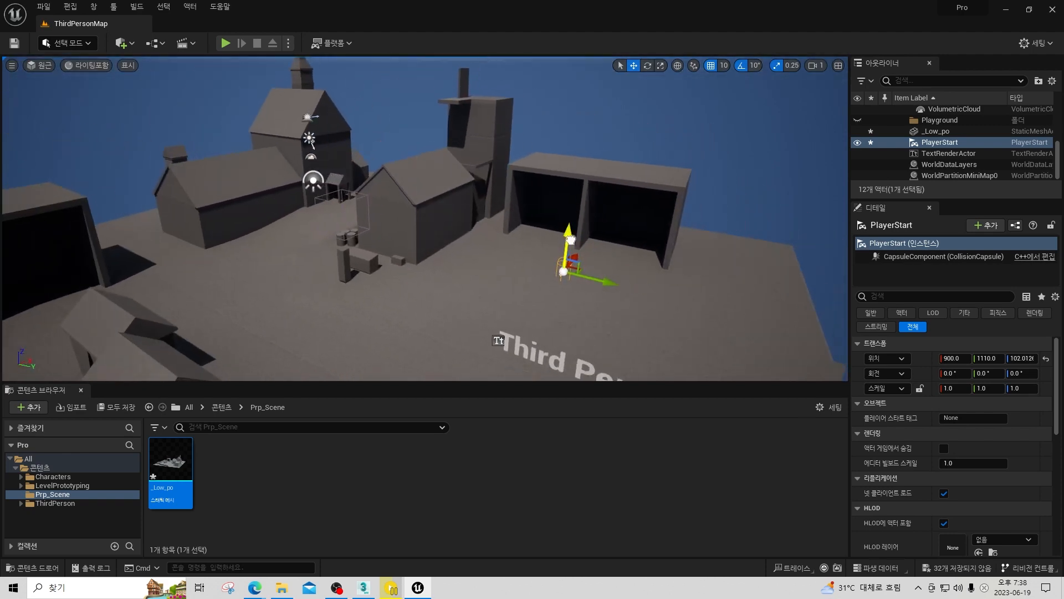
drag(571, 239, 365, 280)
key(w)
right_drag(382, 287, 442, 257)
key(s)
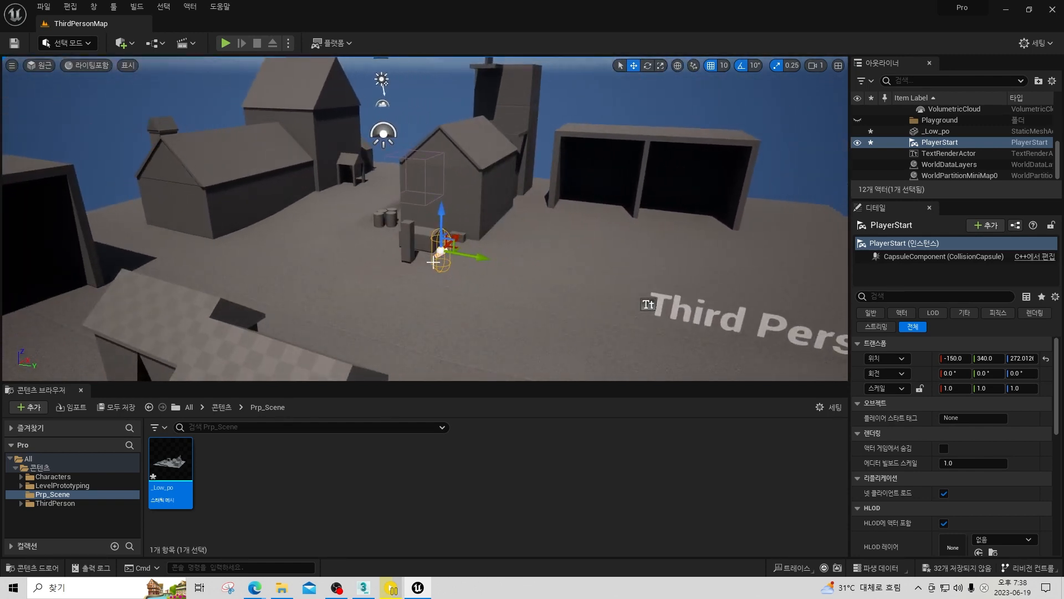
Show collision in the level viewport and inspect the collision hull around the village scene.
click(133, 66)
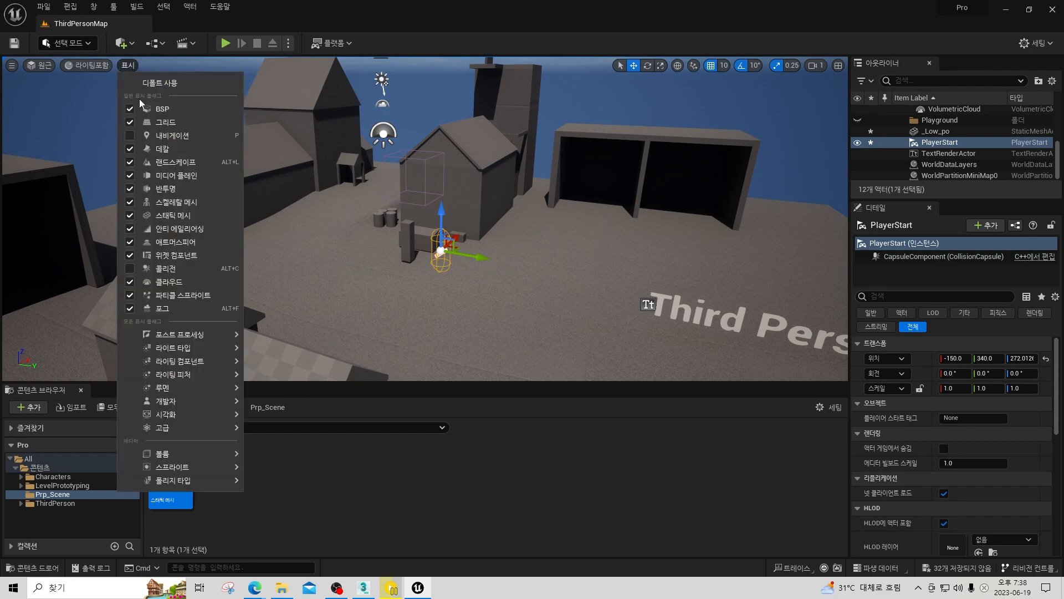
mouse_move(179, 429)
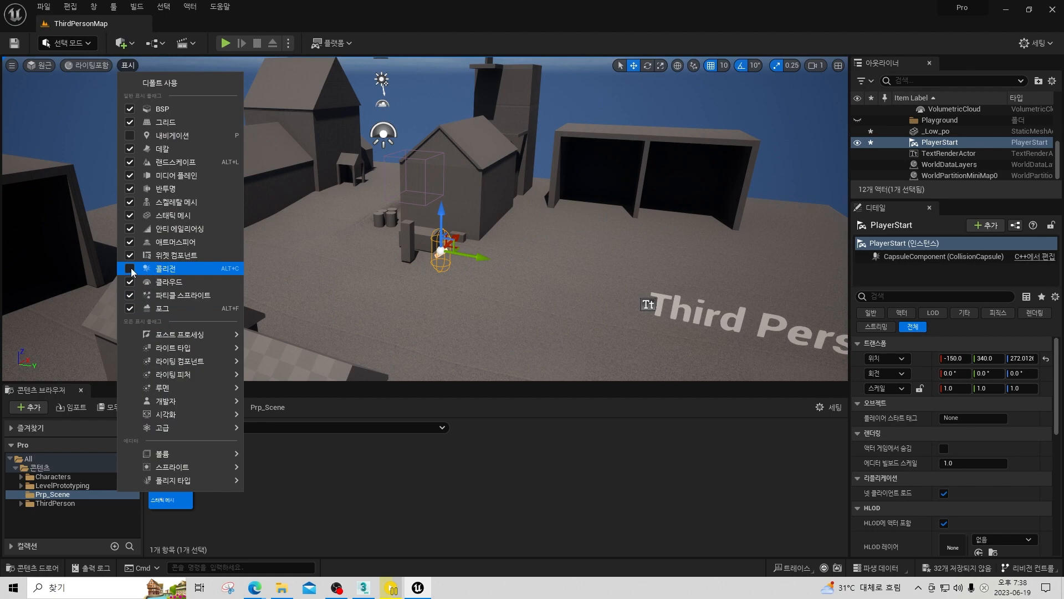
right_drag(495, 227, 454, 211)
key(s)
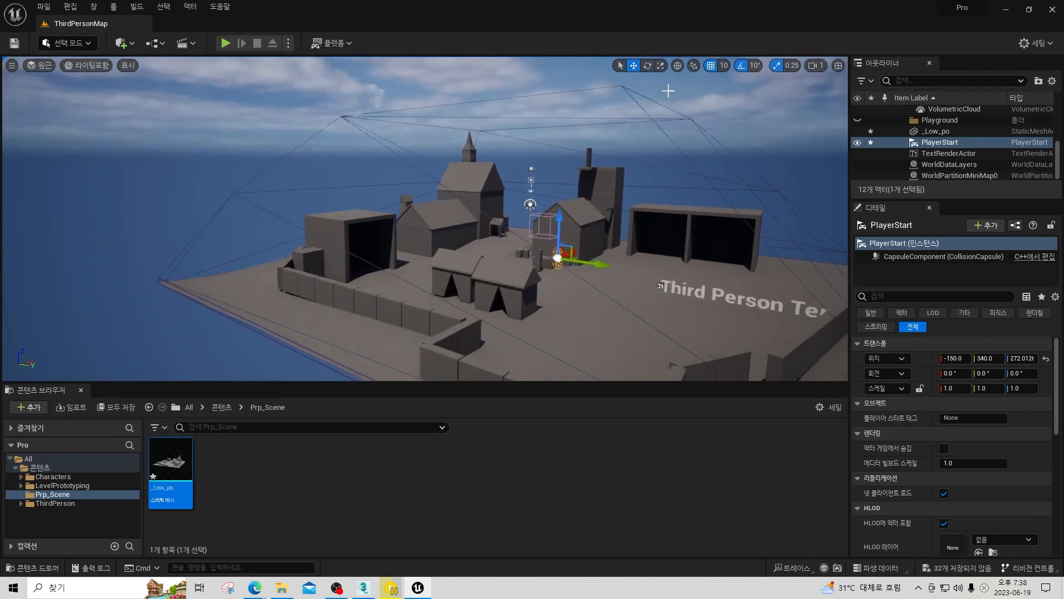
key(w)
right_drag(582, 263, 627, 277)
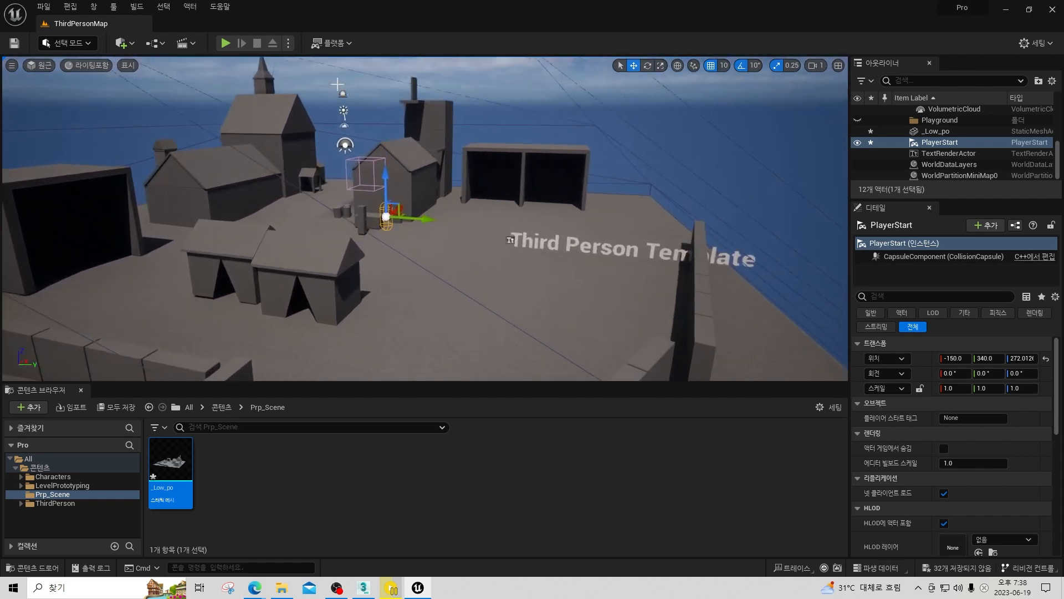
Play-test the level from the PlayerStart, stop the session, and return to a view of the village.
click(227, 44)
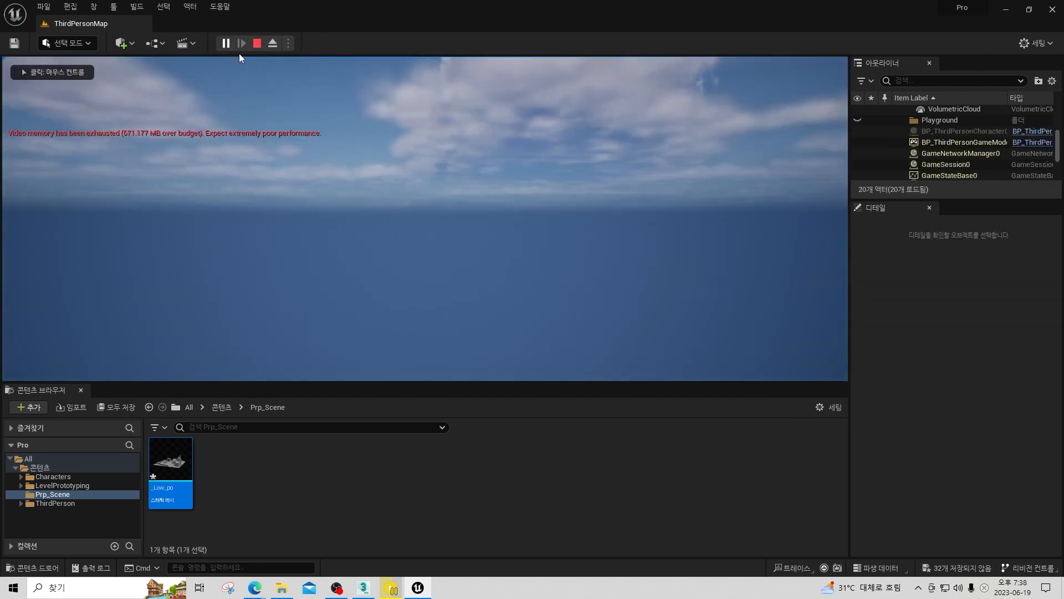
key(Escape)
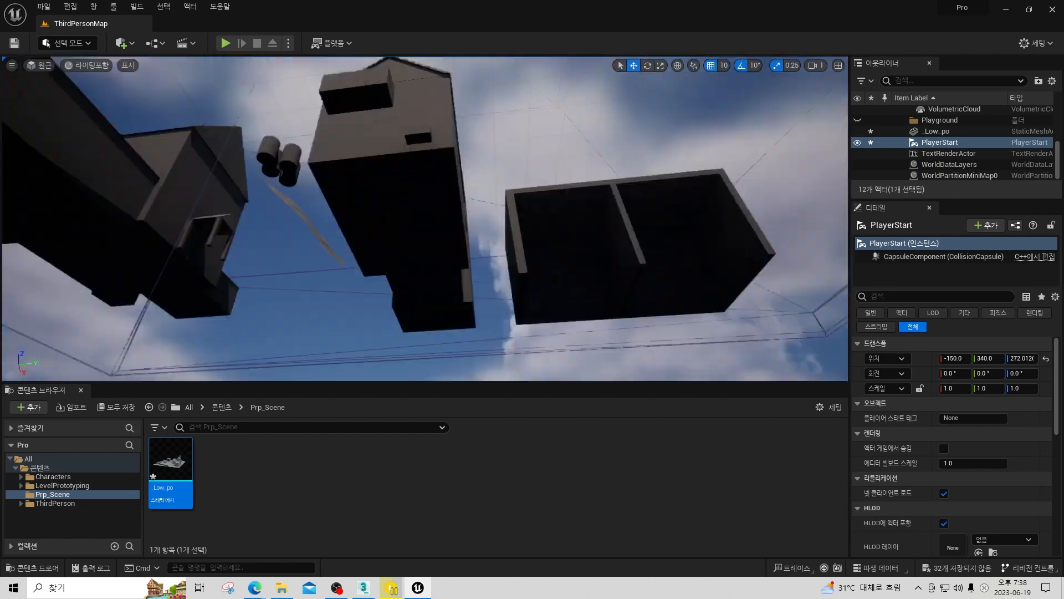
key(w)
right_drag(425, 219, 413, 237)
key(s)
key(s)
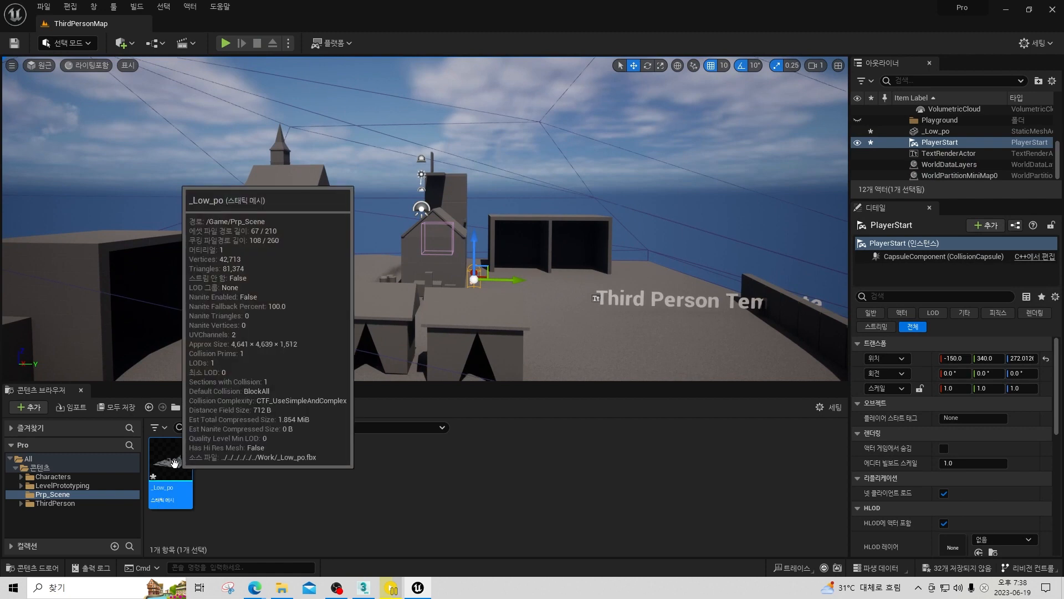
Open the _Low_po static mesh in its editor and enlarge the editor window.
double_click(174, 462)
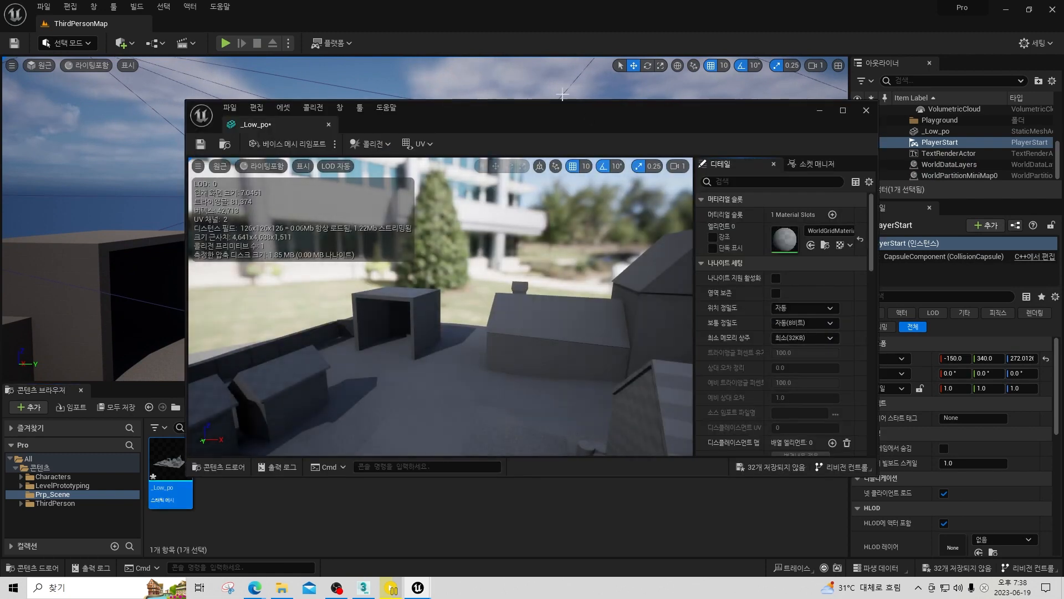
drag(560, 114, 553, 53)
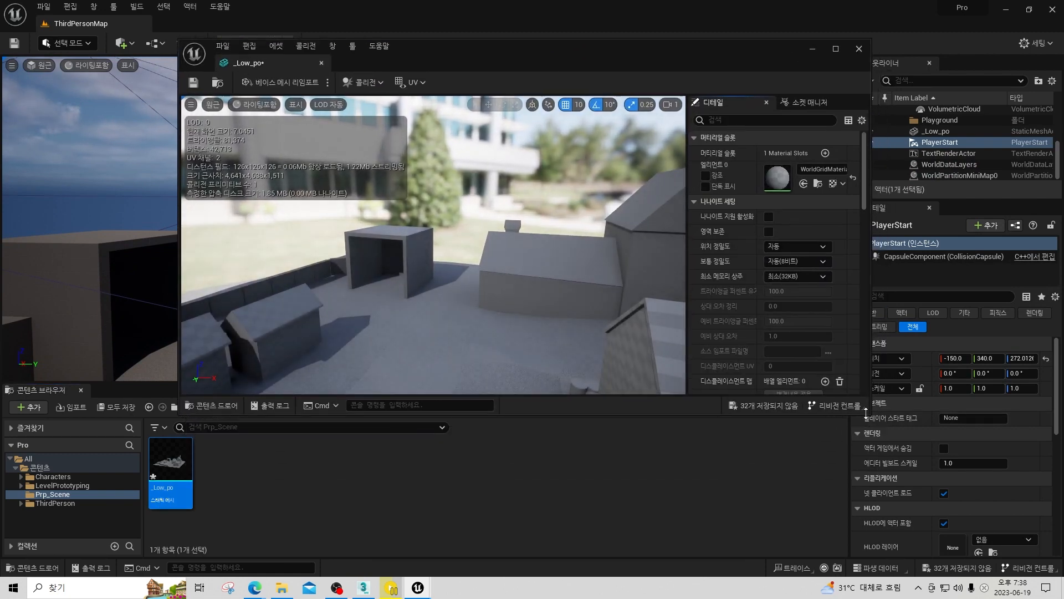
drag(866, 413, 959, 513)
scroll(876, 361, down, 5)
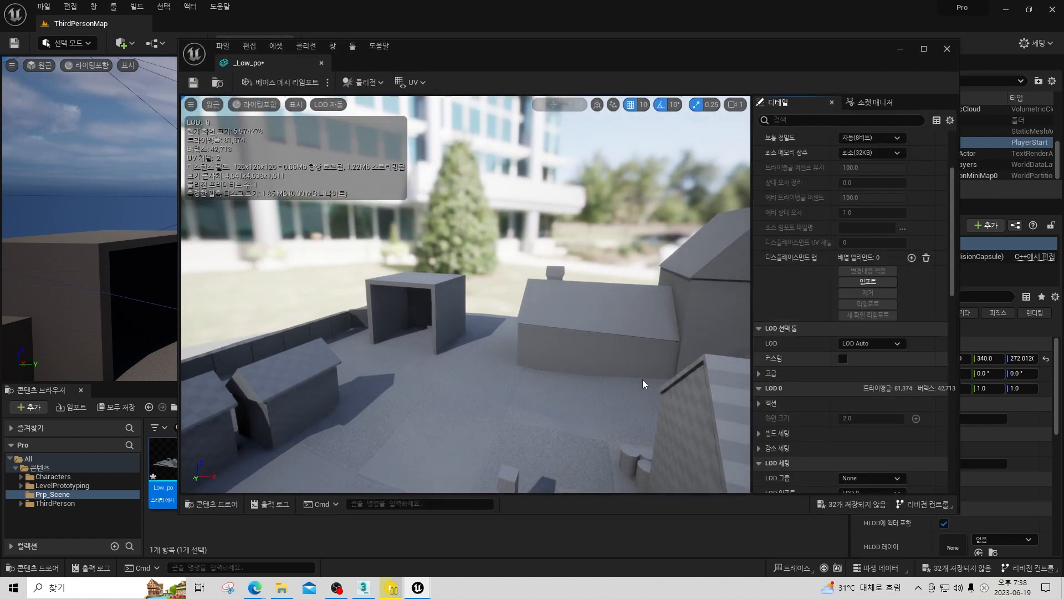
mouse_move(636, 382)
right_down()
mouse_move(636, 424)
mouse_move(636, 396)
right_up()
key(s)
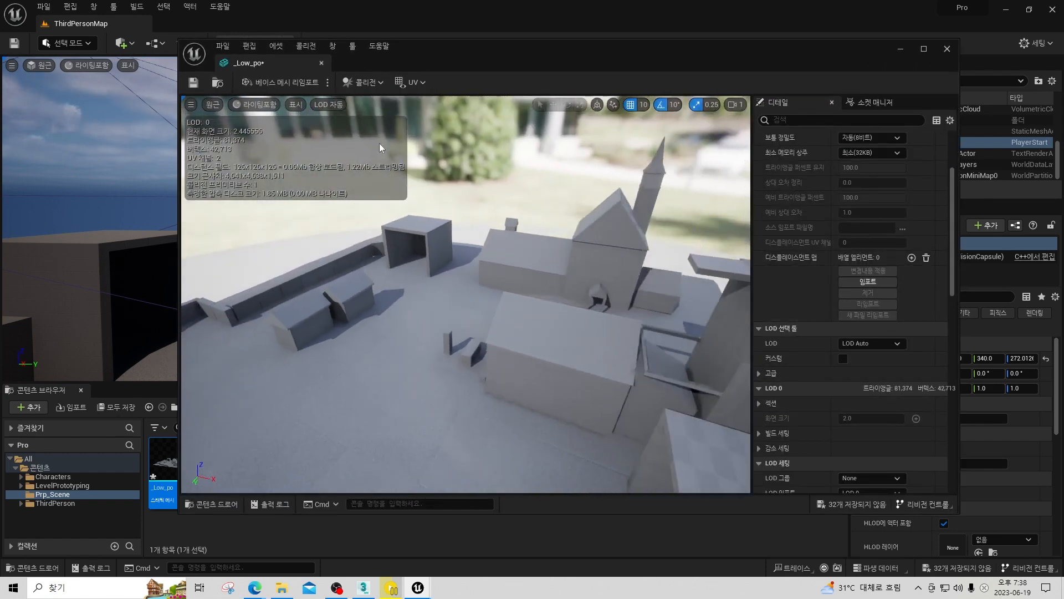
Examine the _Low_po mesh's simple and complex collision by switching each display on and off in the mesh editor.
click(375, 84)
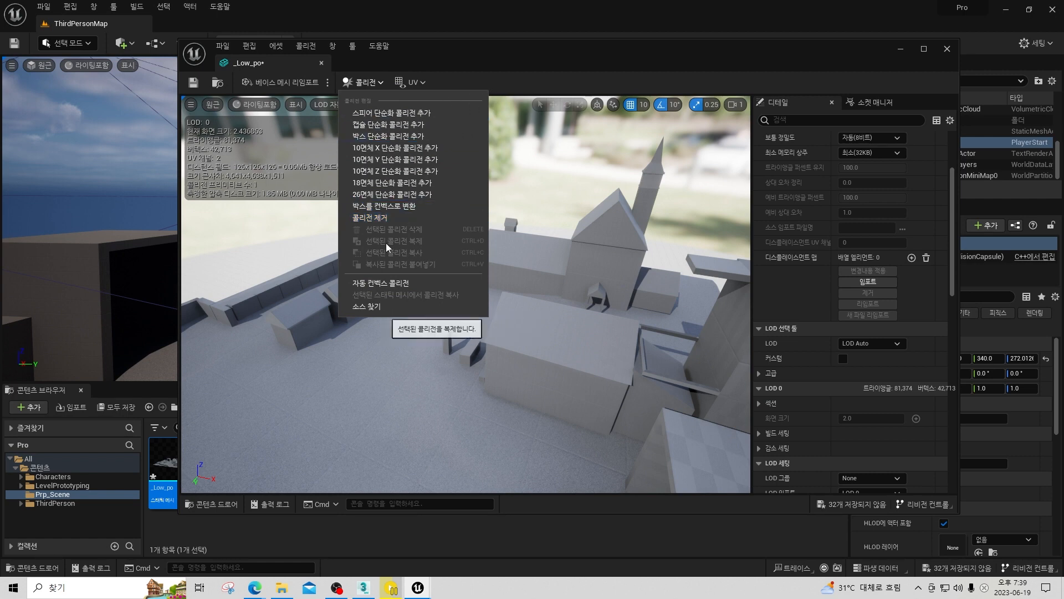
right_drag(566, 262, 597, 271)
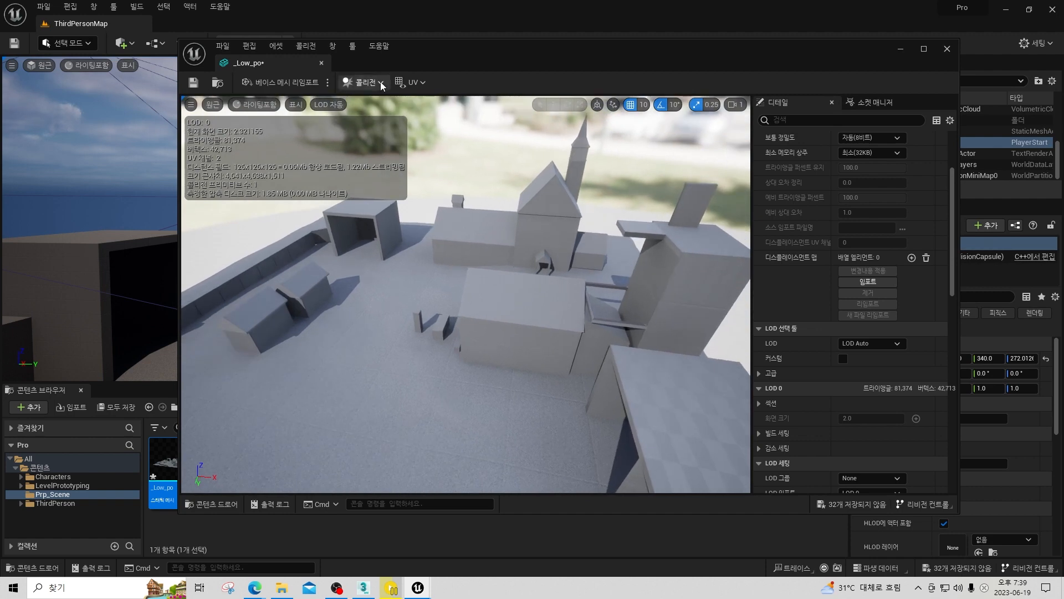
click(382, 83)
click(502, 88)
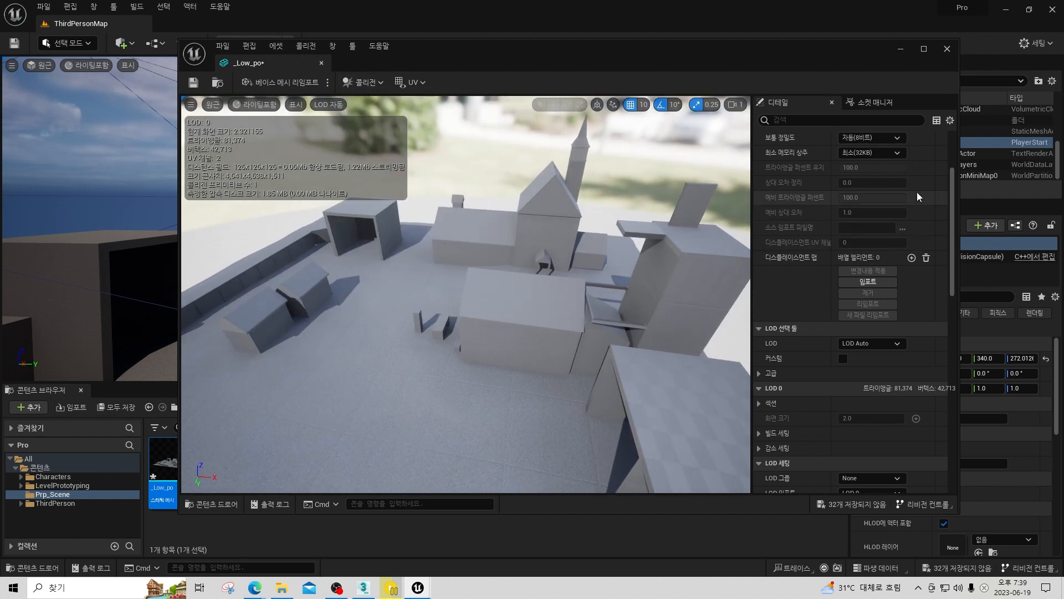
scroll(896, 350, down, 8)
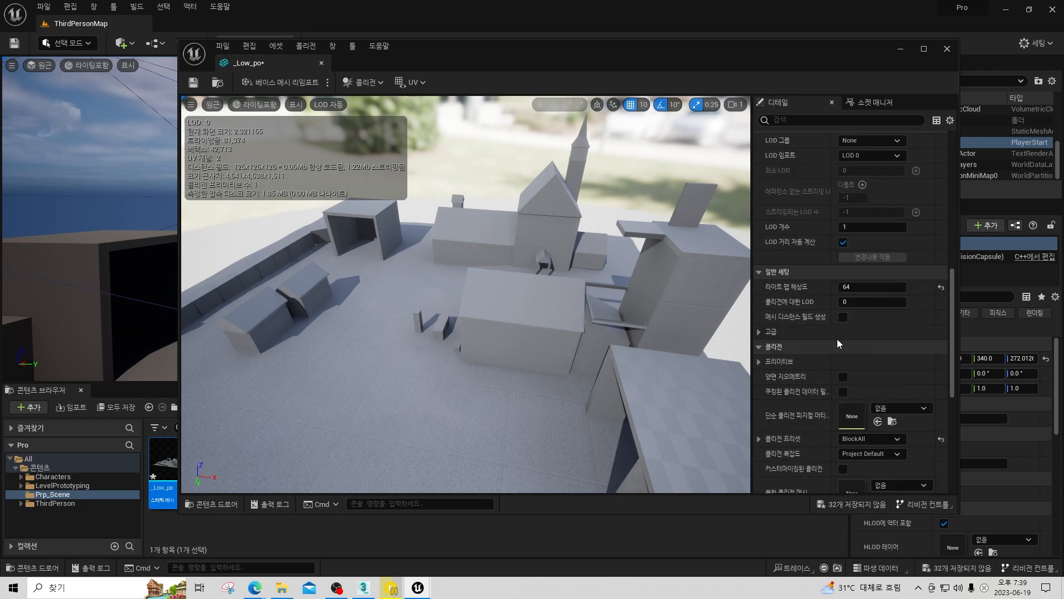
click(296, 105)
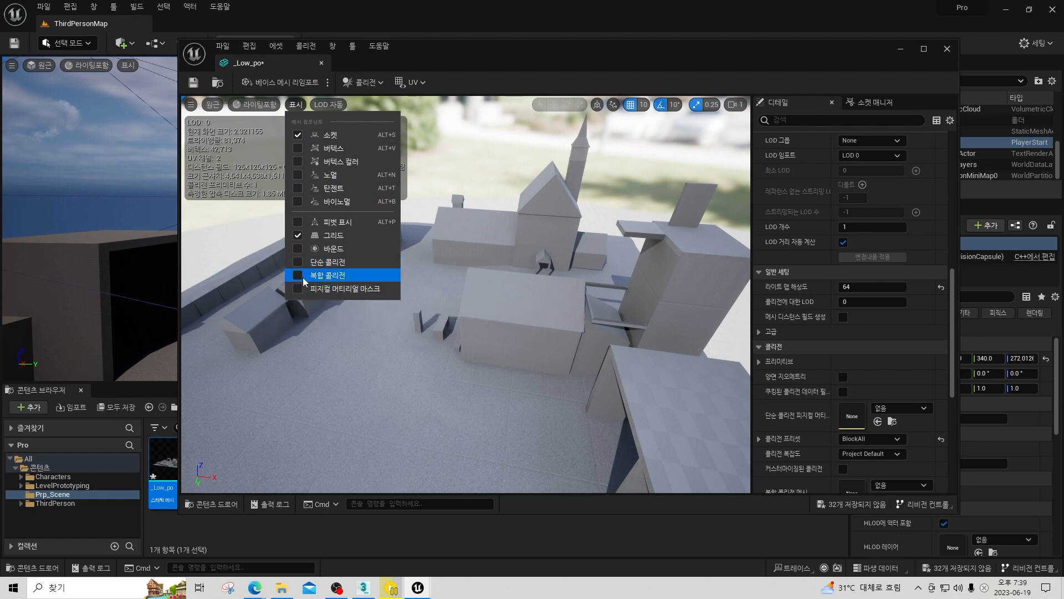
click(298, 261)
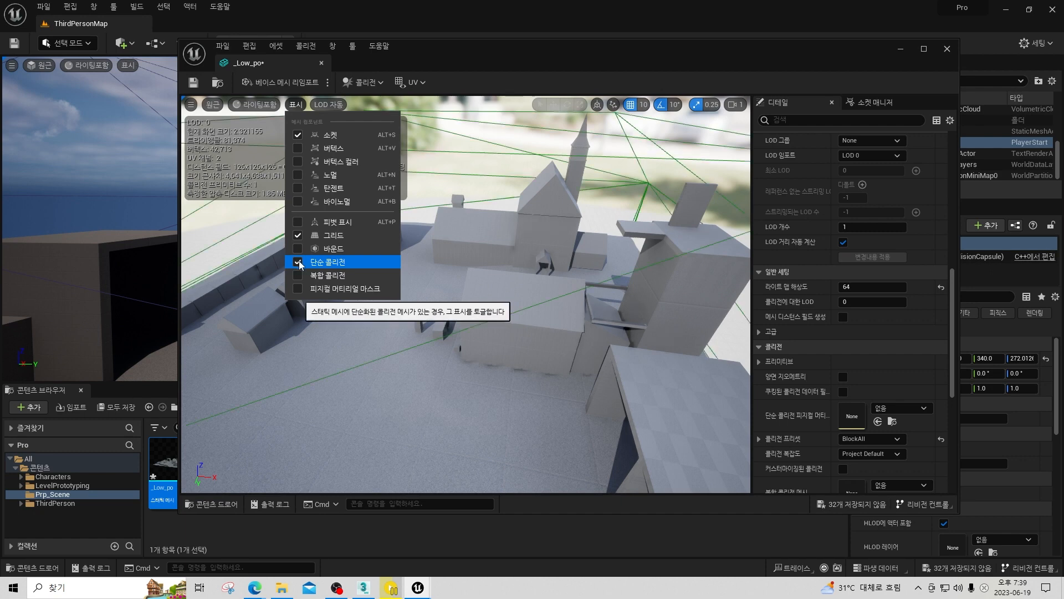
click(298, 261)
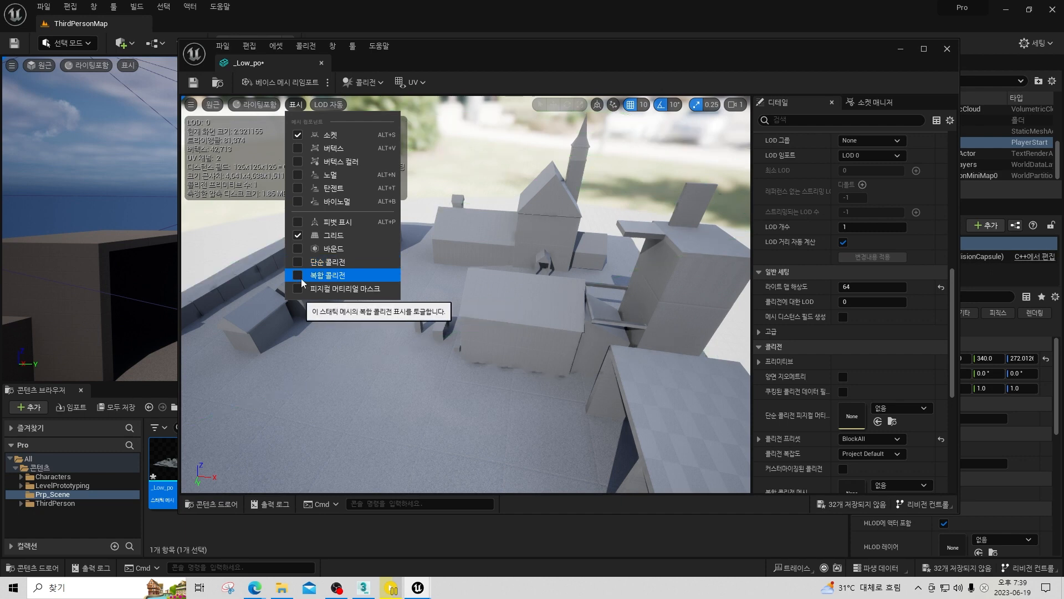
click(299, 275)
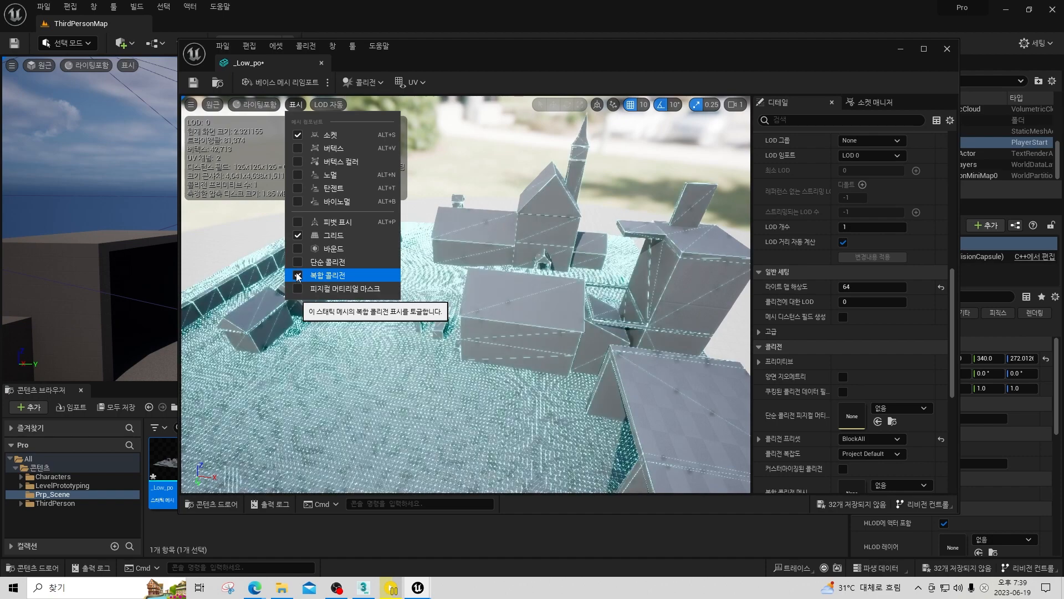
click(298, 275)
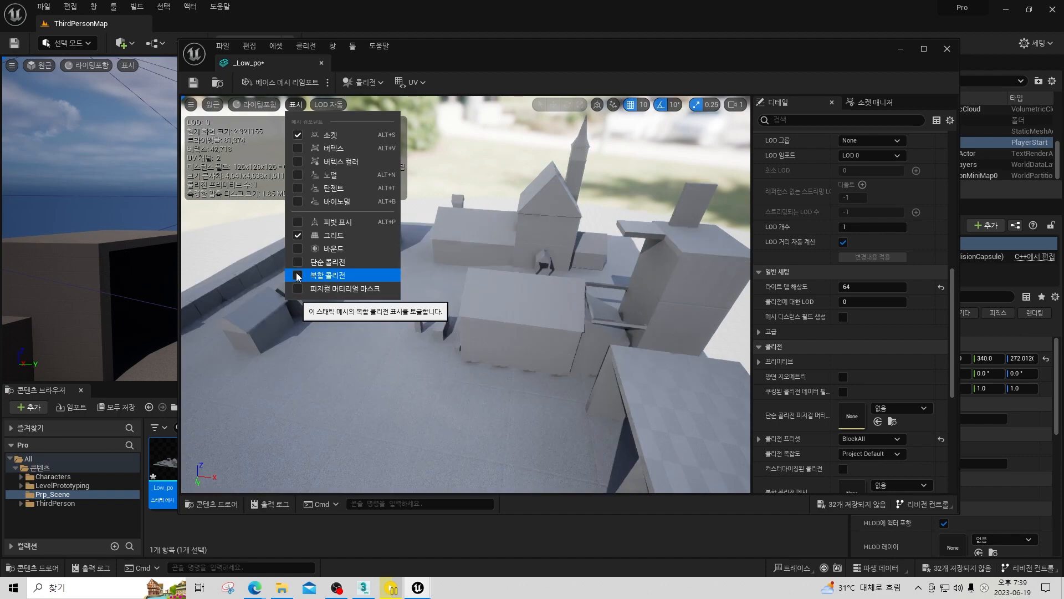
Remove the existing collision from the _Low_po mesh and check its simple collision display.
click(314, 50)
click(326, 184)
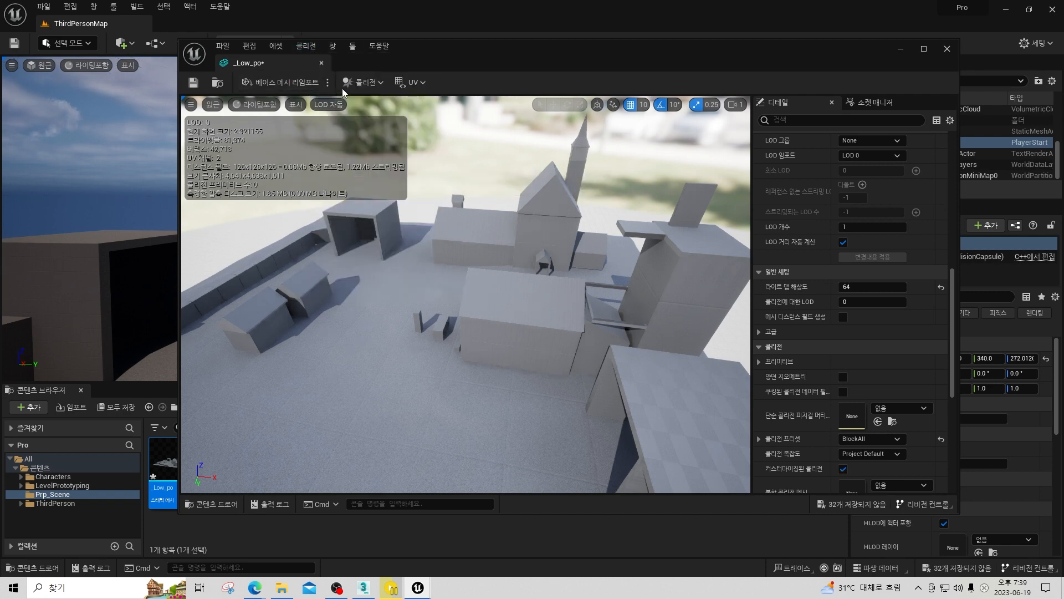
click(380, 84)
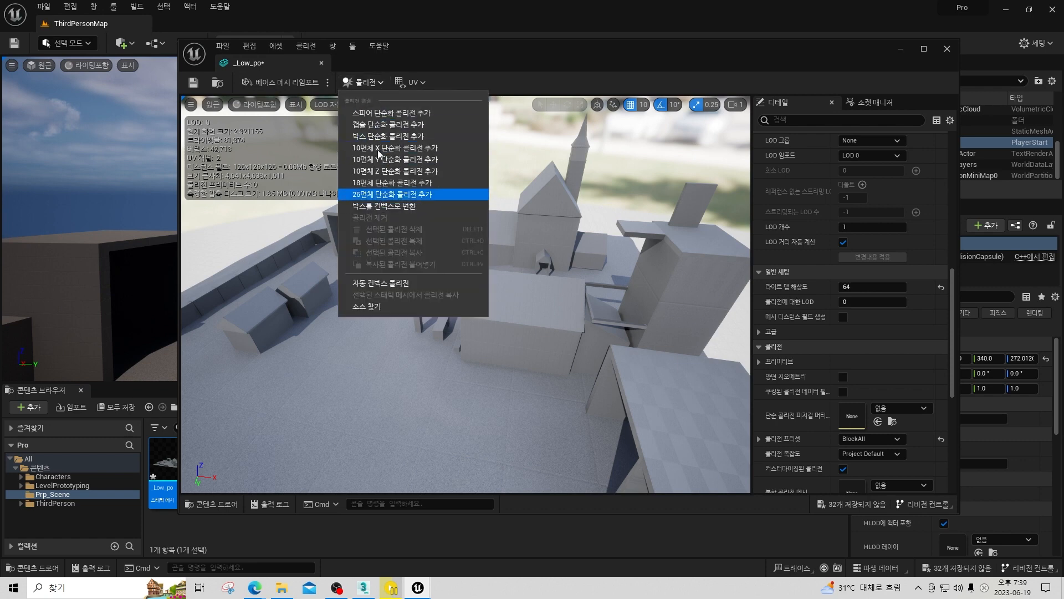
click(296, 105)
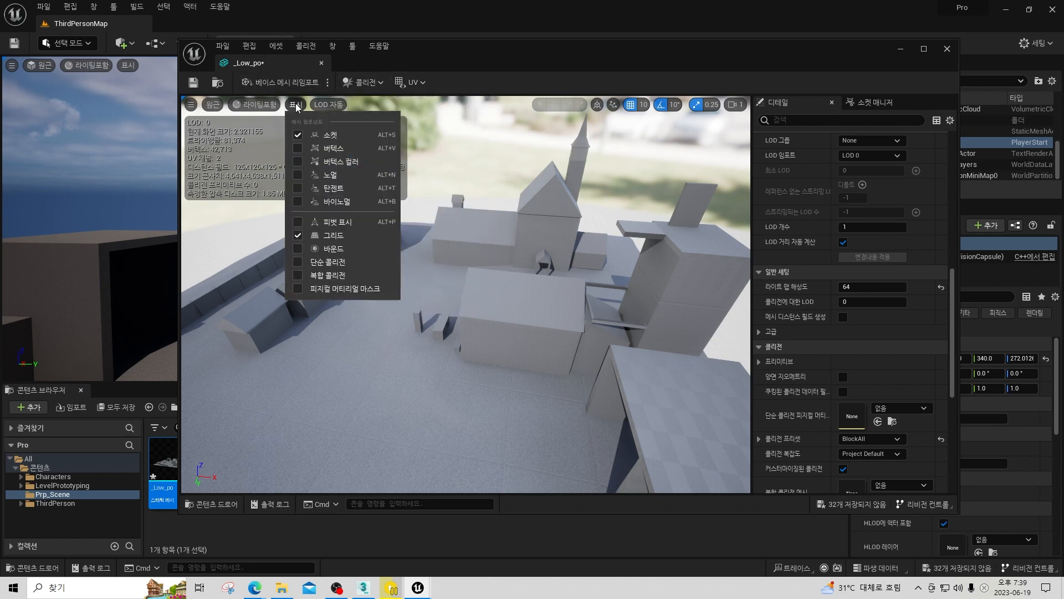
click(299, 264)
Set the mesh's collision complexity to Use Complex Collision As Simple and check its complex collision display.
scroll(832, 338, down, 4)
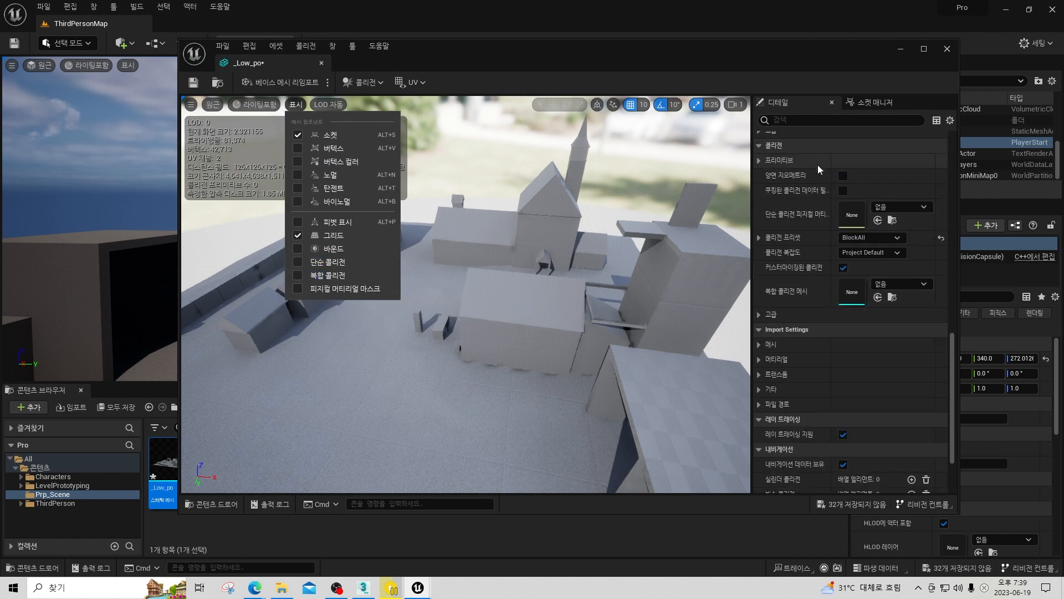
click(896, 253)
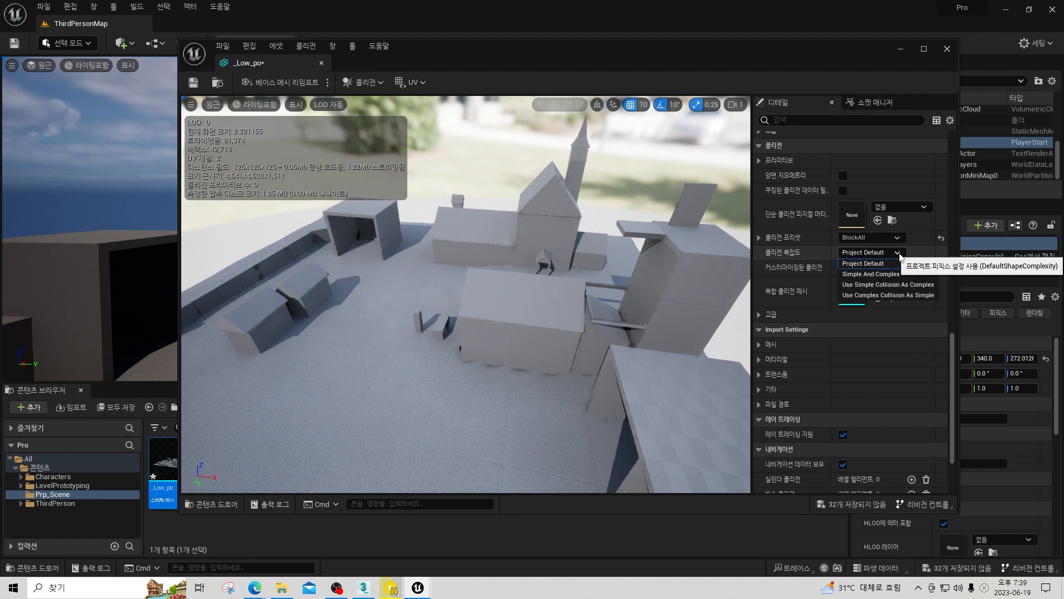
click(878, 295)
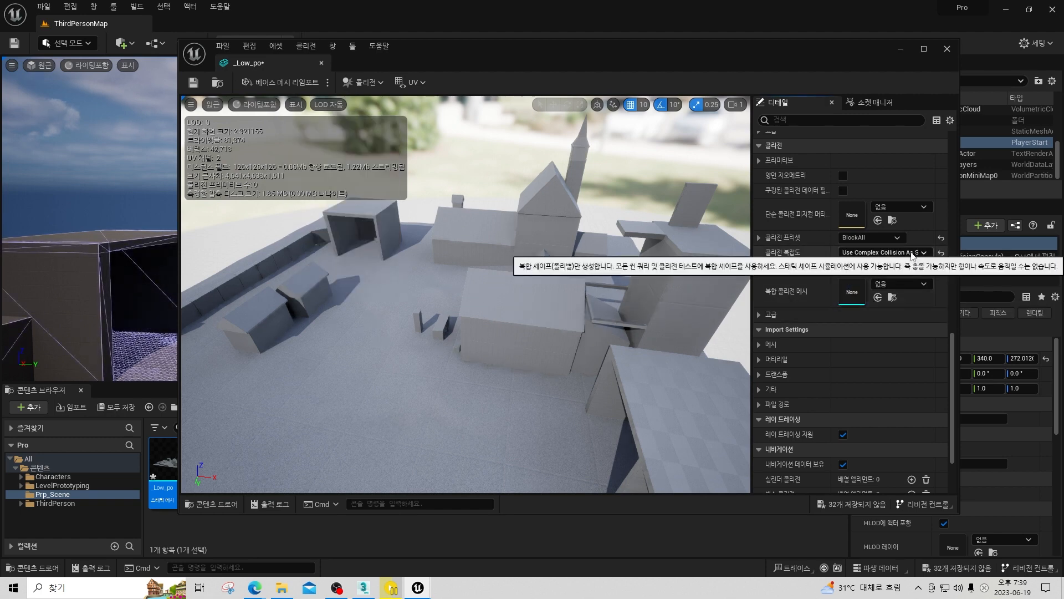
click(295, 104)
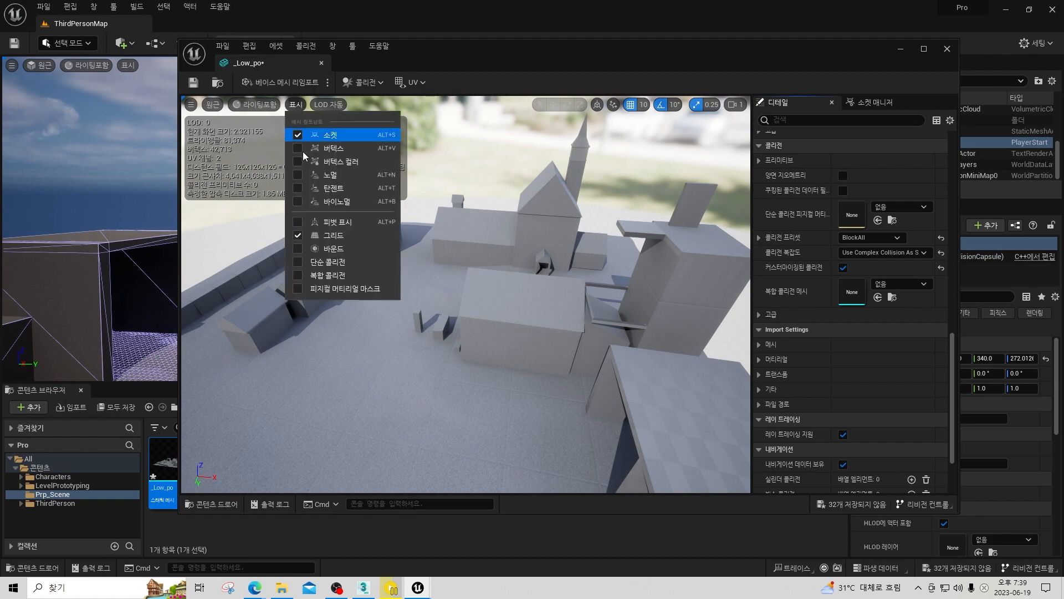
click(327, 277)
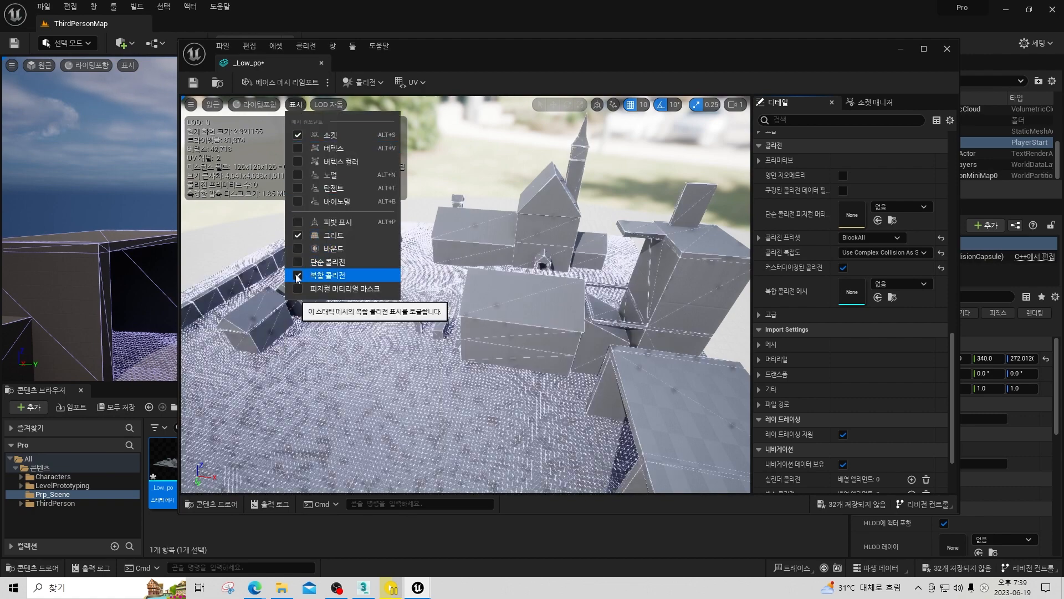
click(327, 277)
click(456, 79)
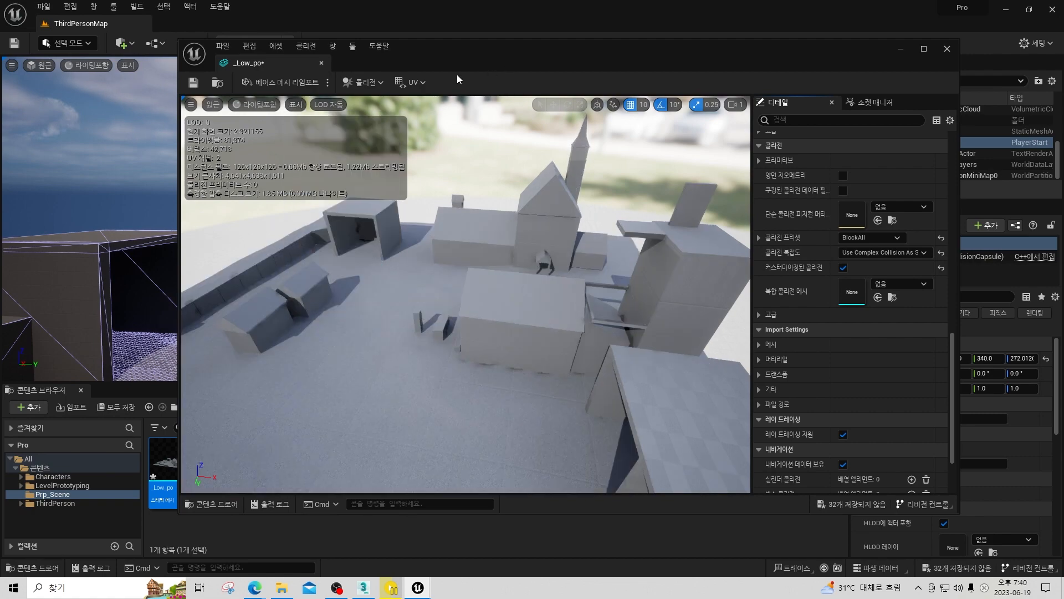
Save the _Low_po mesh and close its editor, and hide collision in the level viewport.
click(193, 82)
click(321, 62)
right_drag(512, 209, 488, 216)
right_drag(290, 271, 300, 268)
right_drag(278, 92, 317, 80)
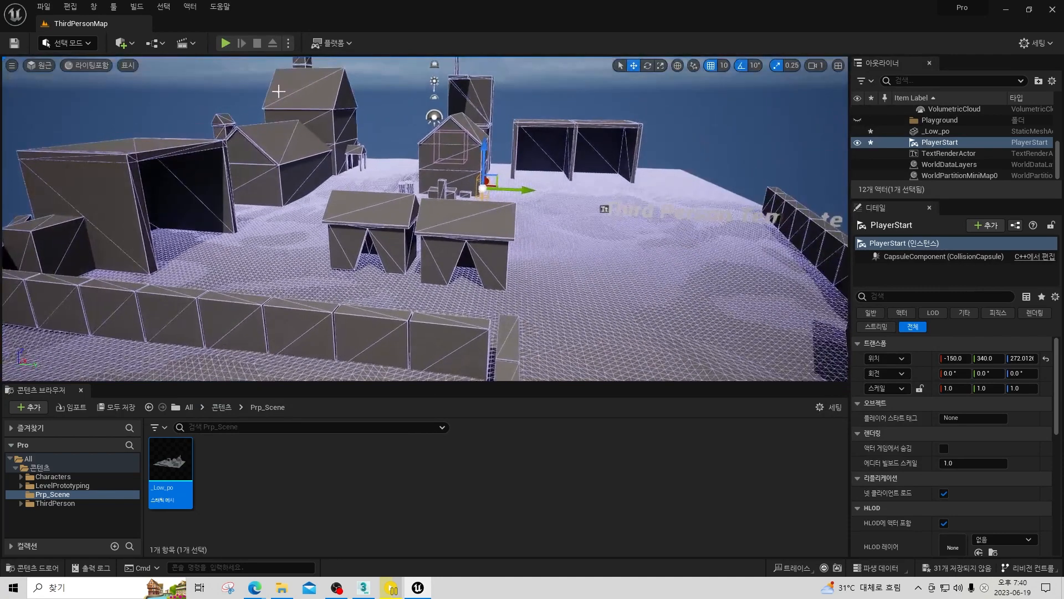
click(129, 66)
click(130, 268)
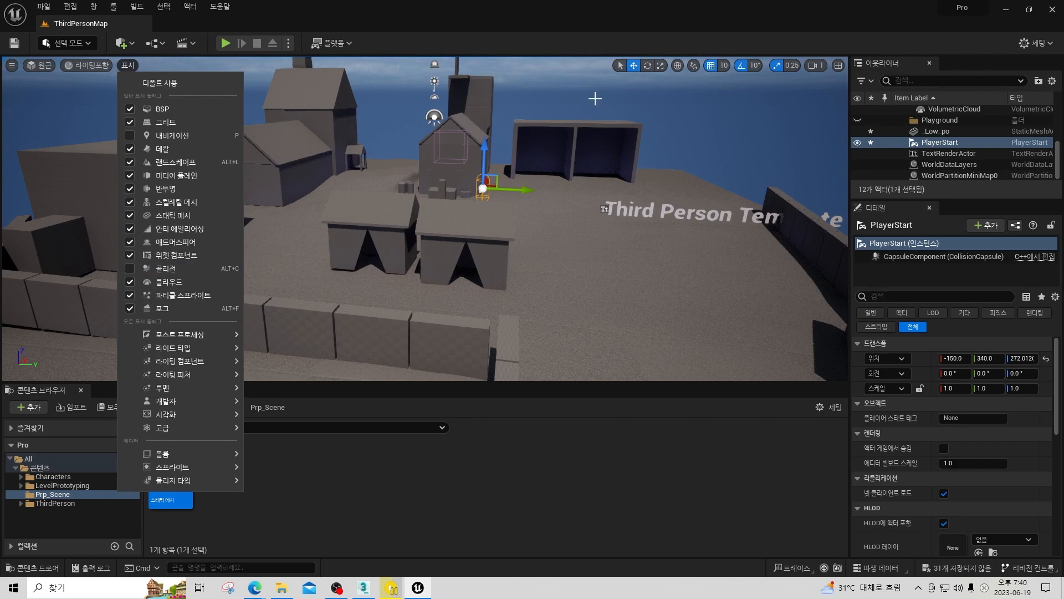
Play-test the level by running the character around the buildings, market stalls and open ground to check the _Low_po collision.
click(230, 48)
click(231, 48)
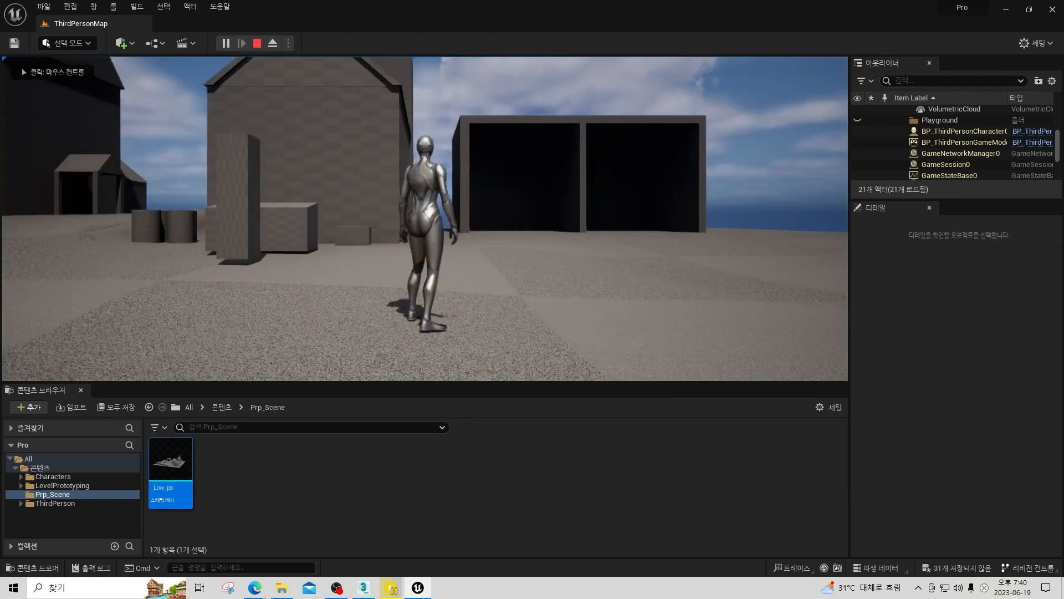
key(w)
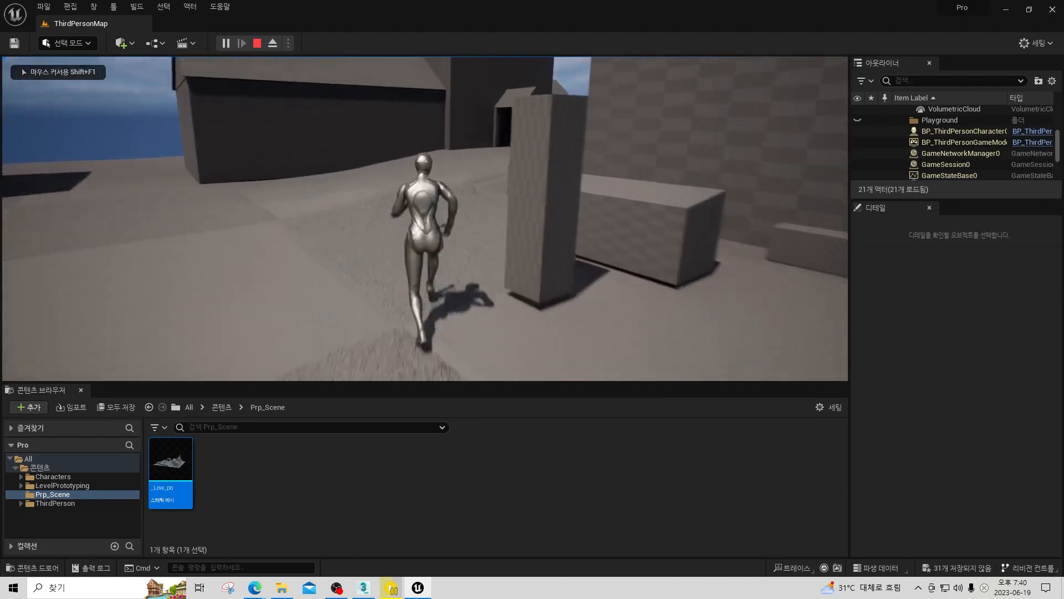
key(w)
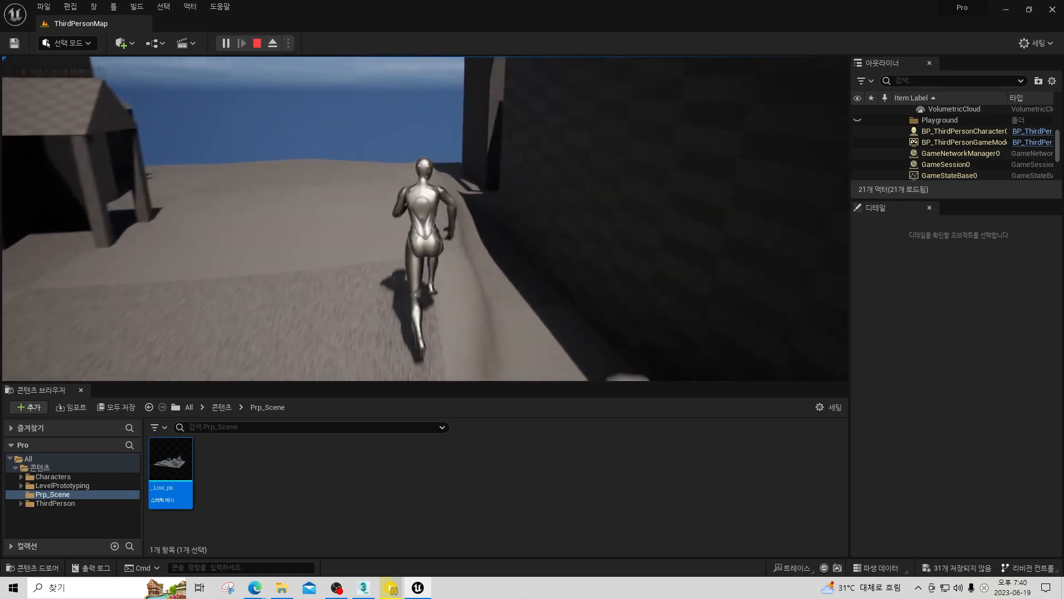
key(w)
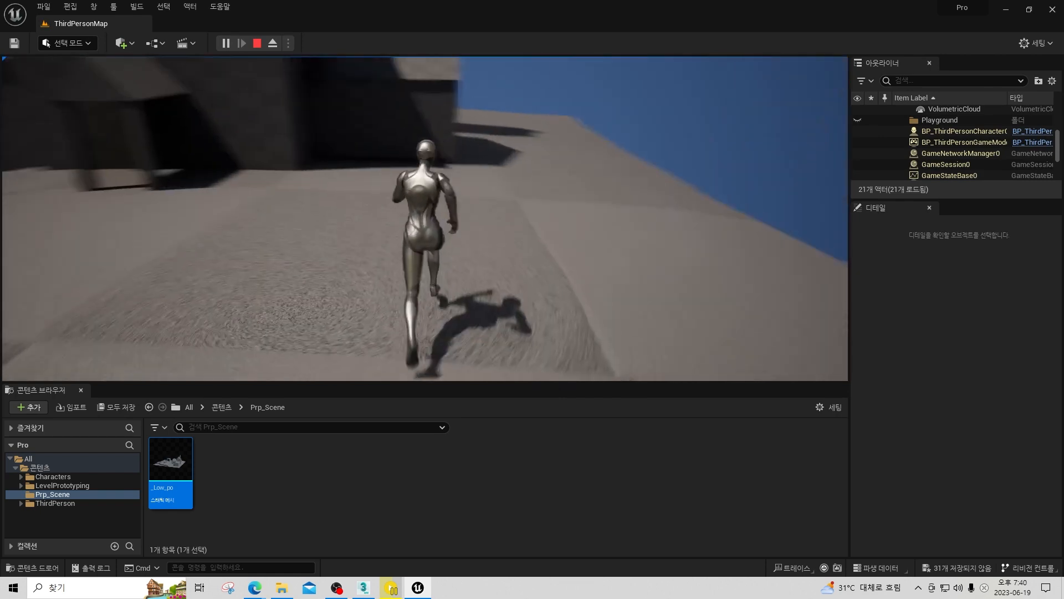
key(a)
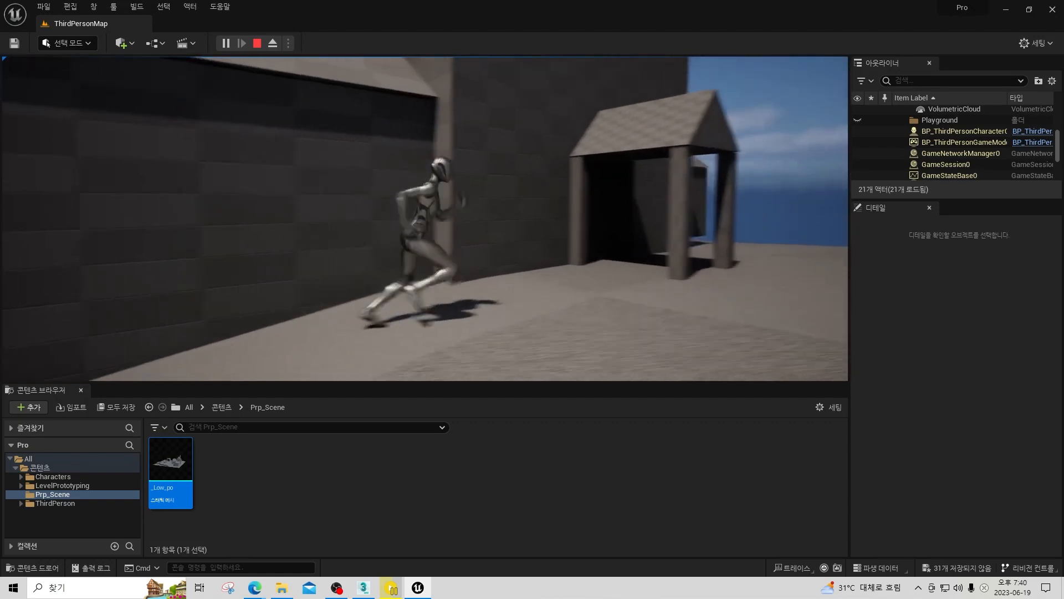
key(w)
key(w)
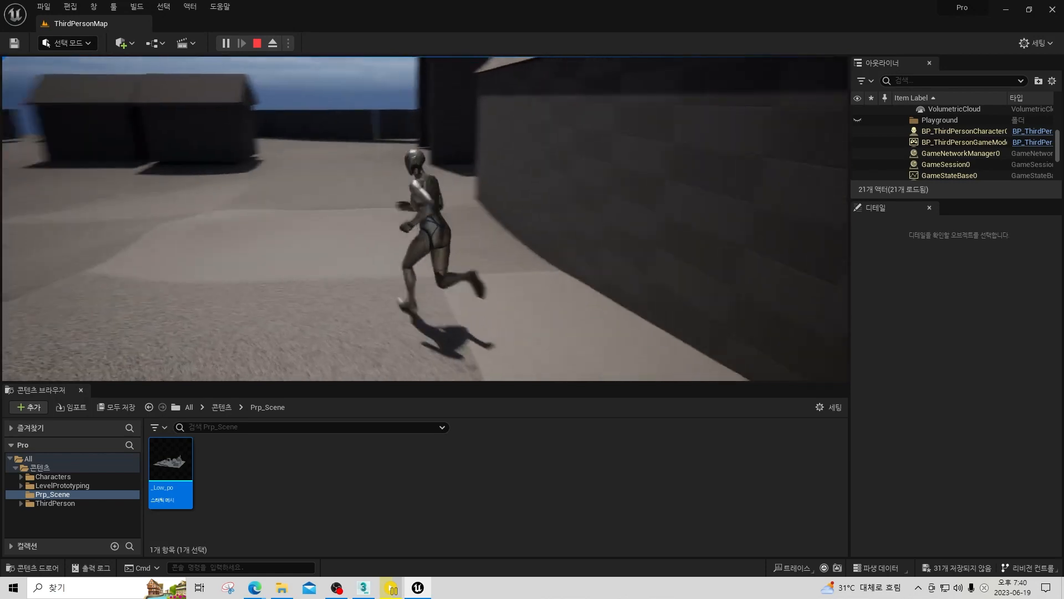
key(w)
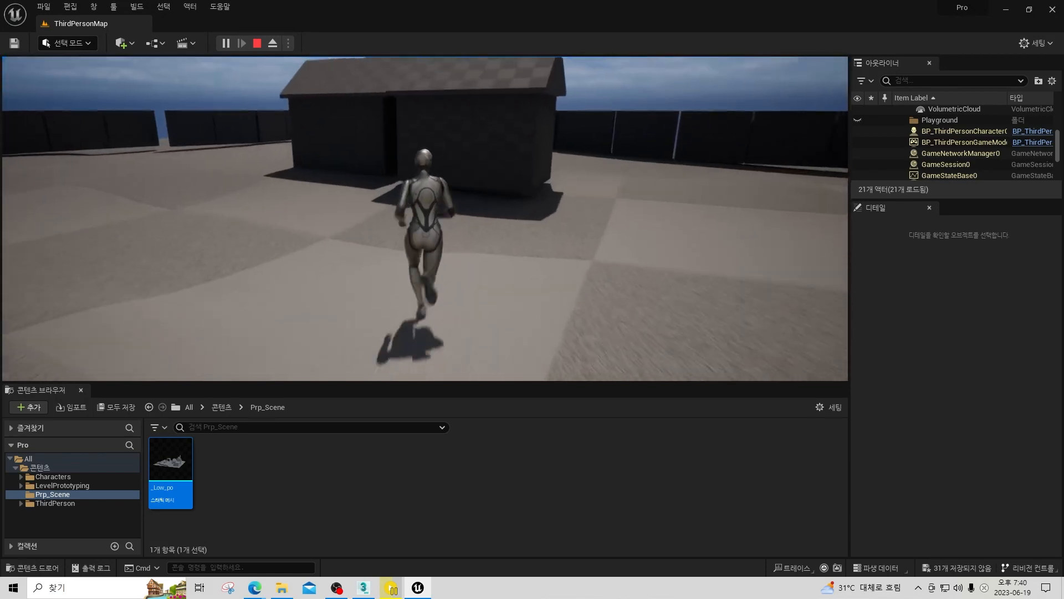
key(d)
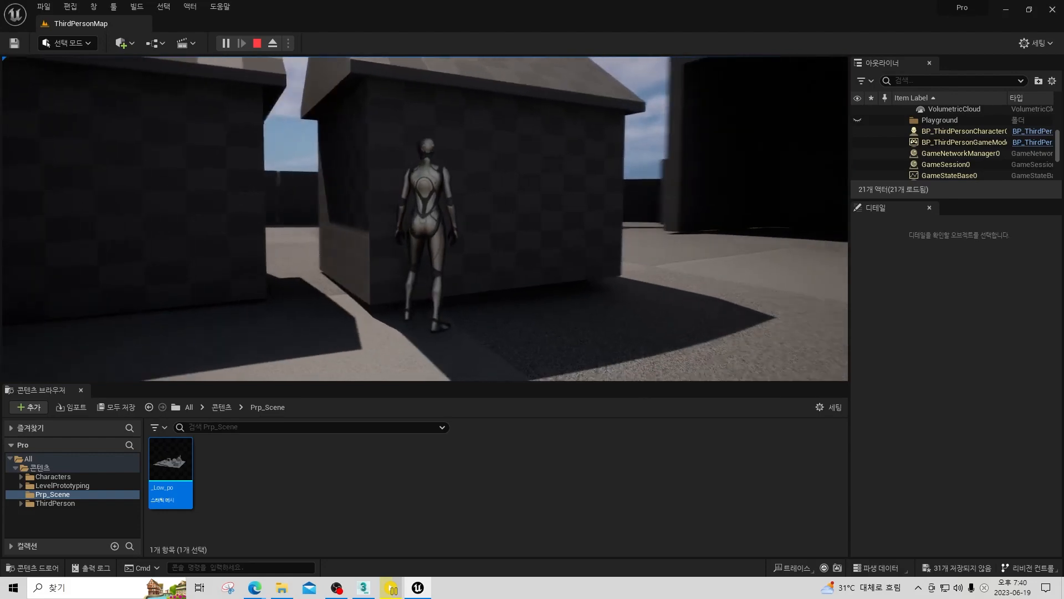
key(d)
key(w)
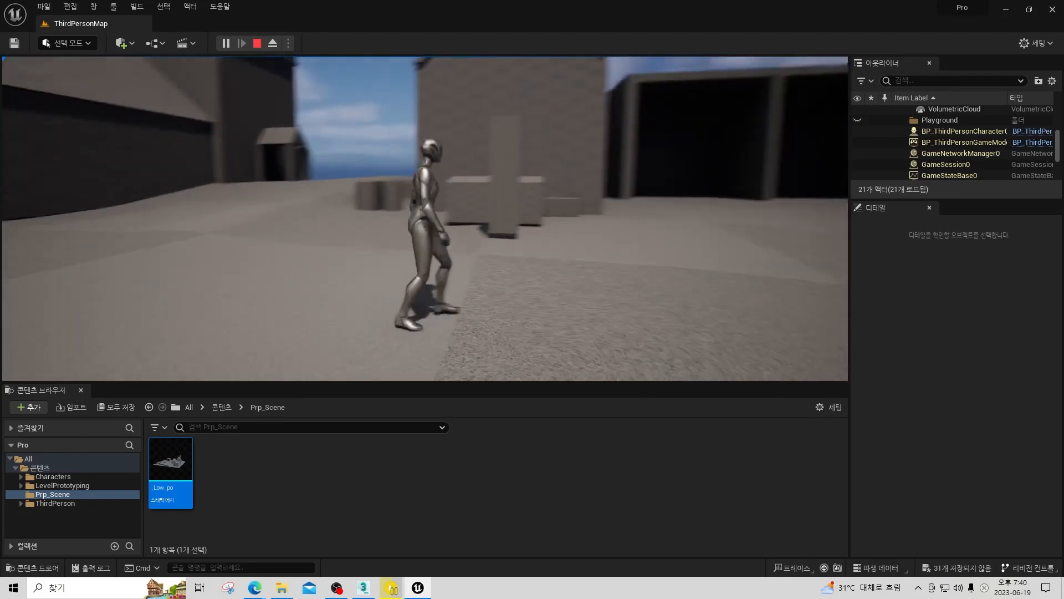
key(w)
key(w)
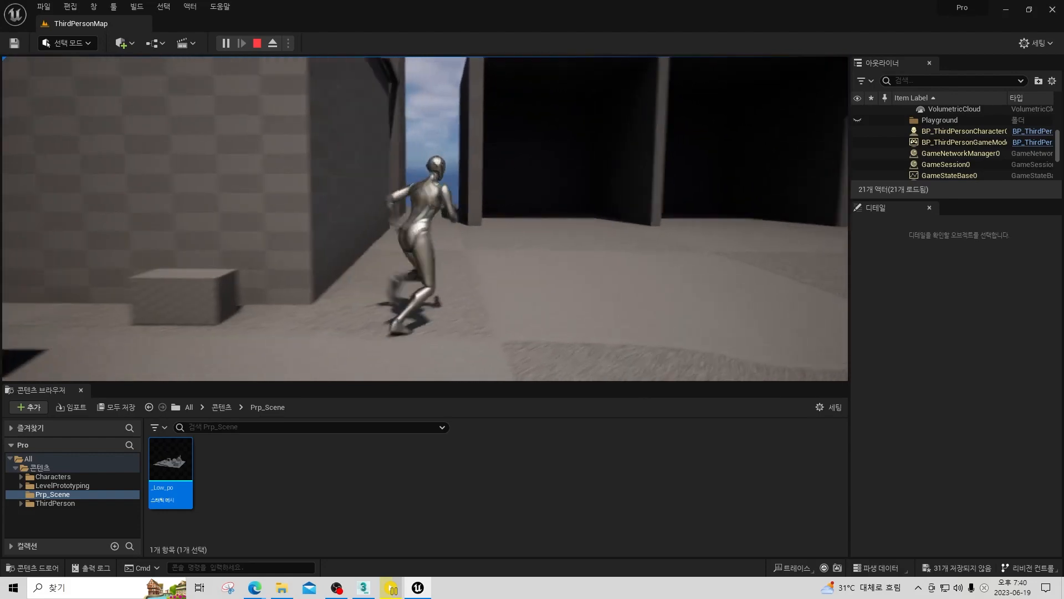
key(Escape)
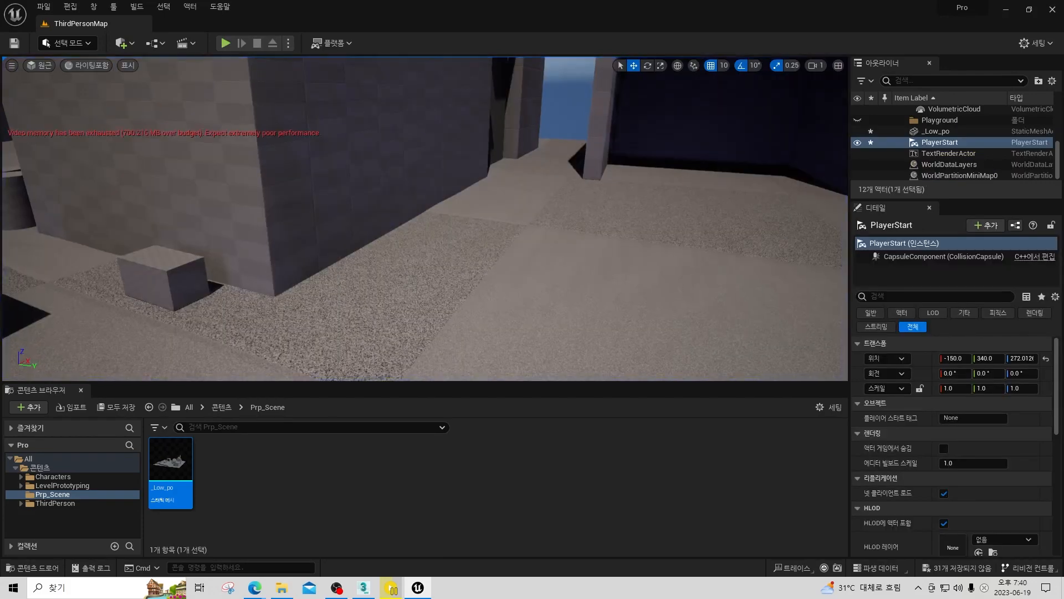
Create a folder named A inside Prp_Scene and open it.
key(s)
right_drag(469, 257, 451, 237)
key(s)
click(258, 495)
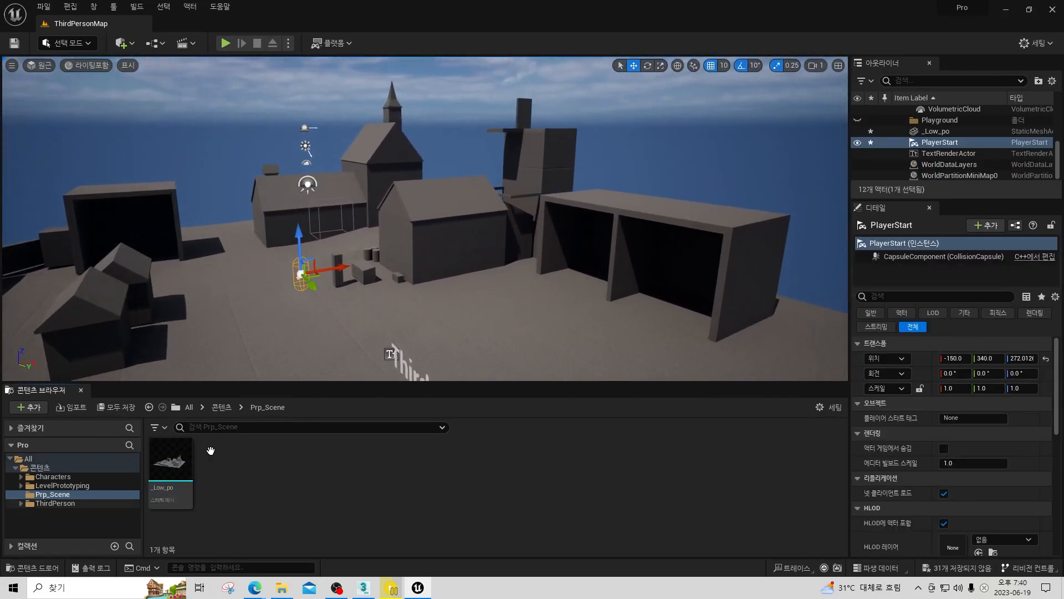
right_click(297, 468)
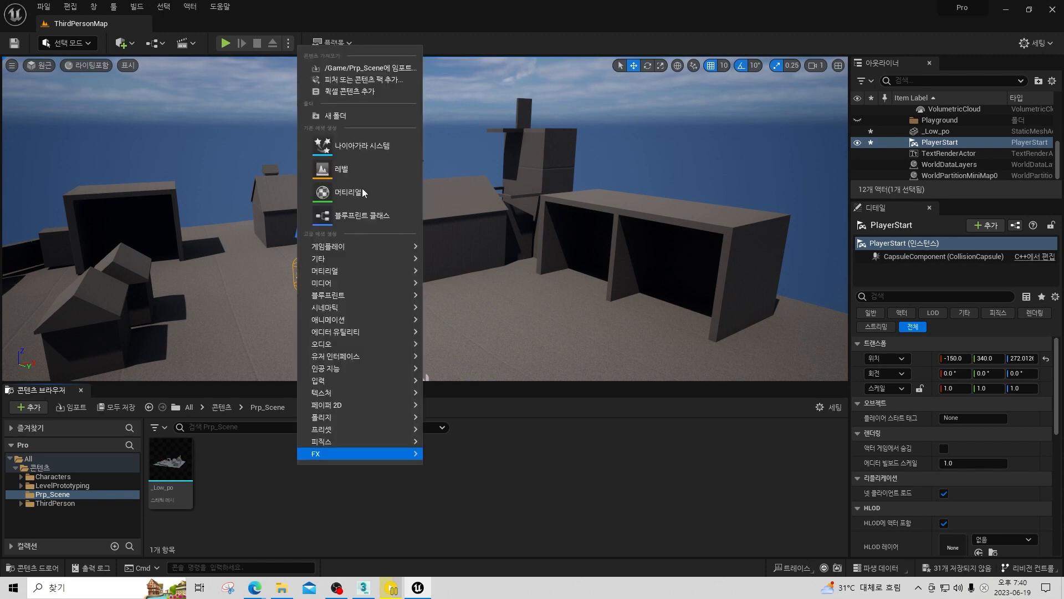
click(355, 115)
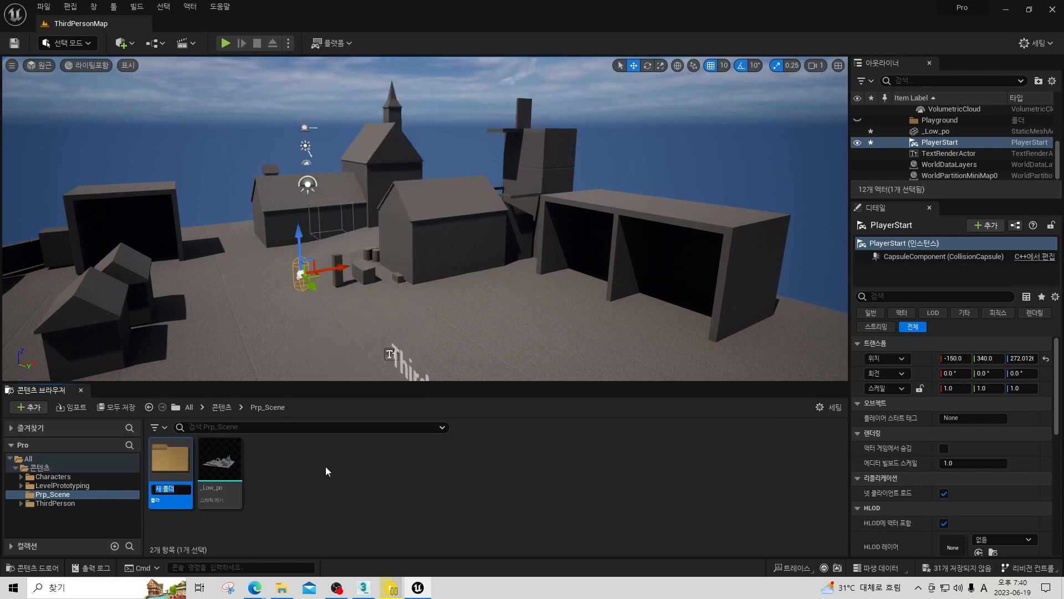
text(A)
key(Return)
key(Return)
Import the _A model from the Work folder into folder A with Combine Meshes enabled, and dismiss the message log.
right_click(285, 465)
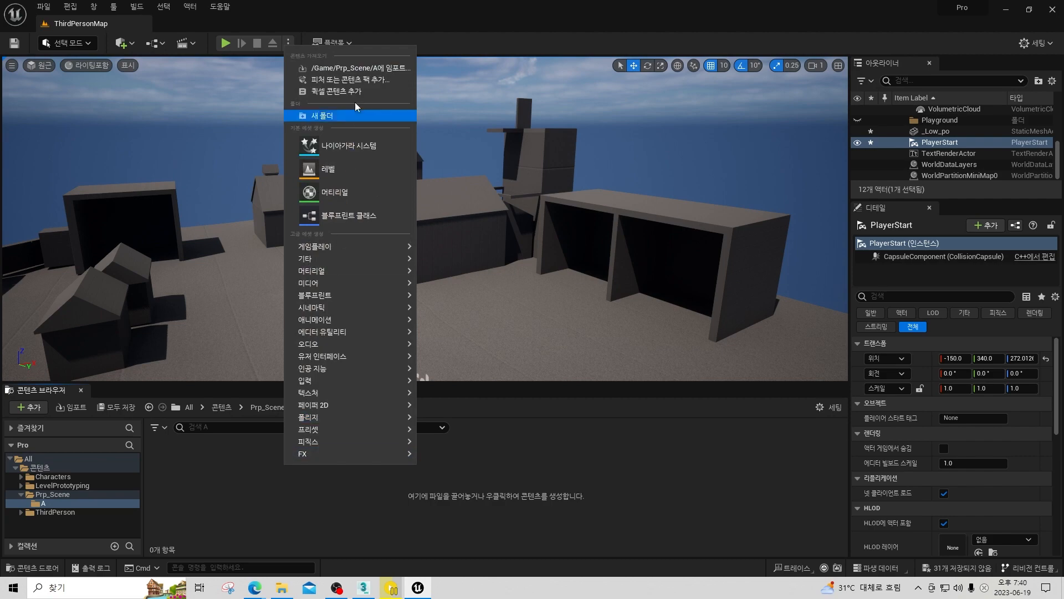
click(354, 67)
click(201, 101)
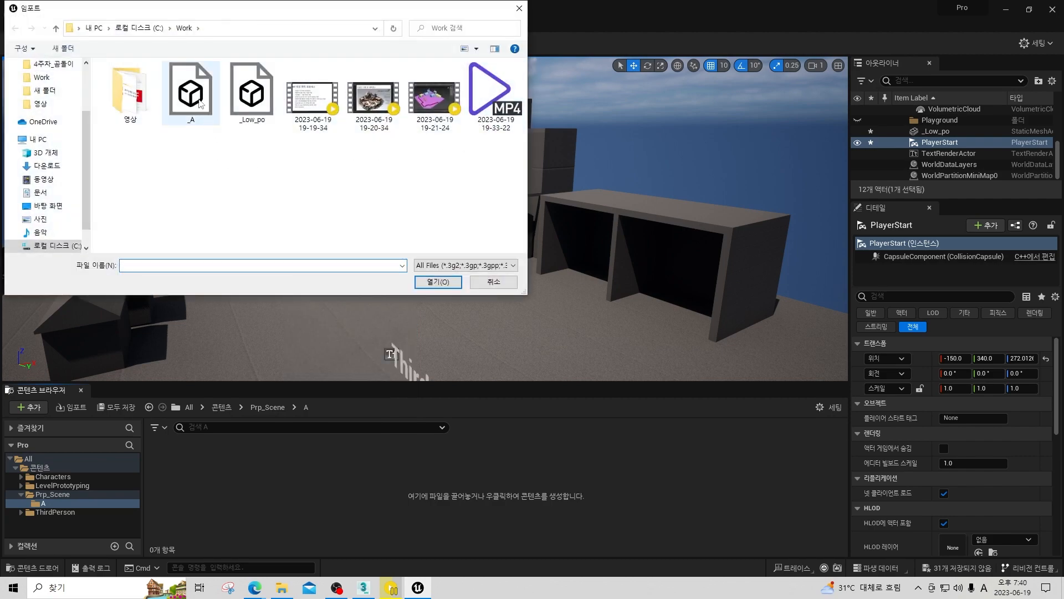
click(438, 282)
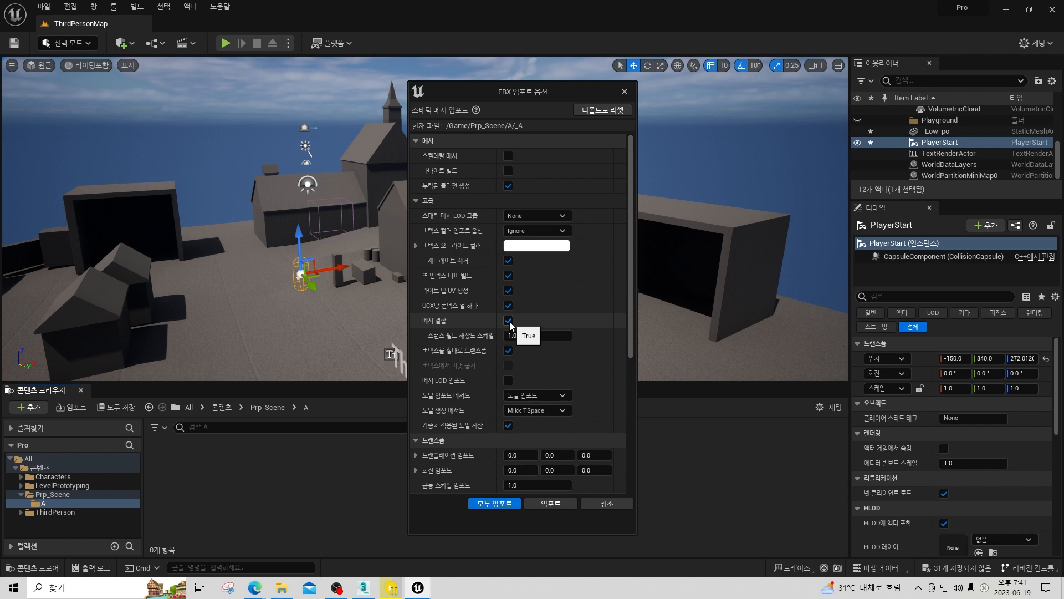
click(553, 504)
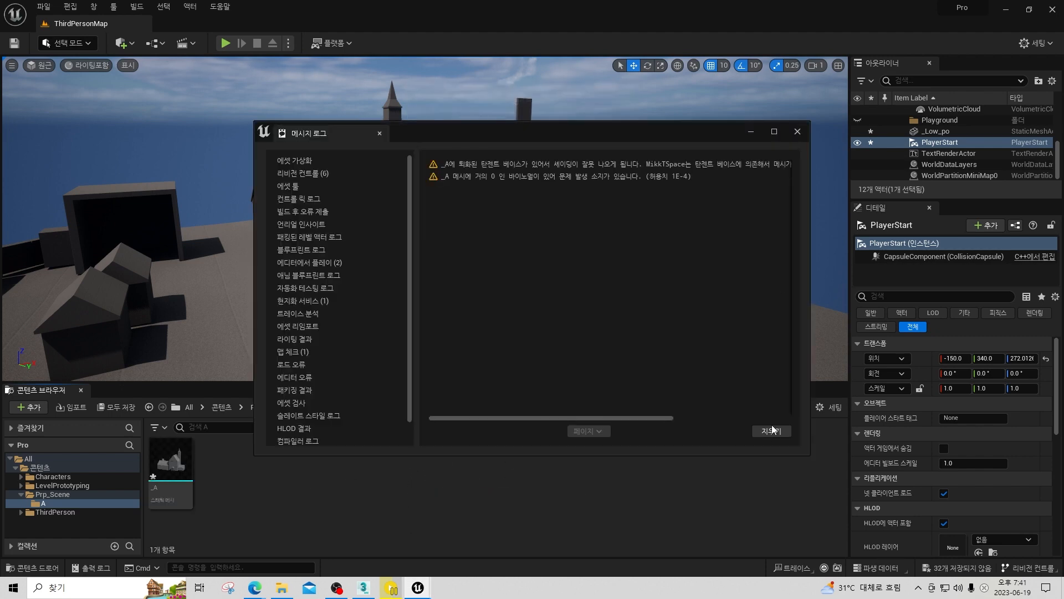
click(798, 132)
Place the _A mesh in the level and move it onto the matching long house at about X 880, Y -1450.
drag(170, 476, 279, 325)
right_drag(280, 325, 377, 289)
mouse_move(463, 266)
right_down()
mouse_move(488, 265)
mouse_move(463, 266)
right_up()
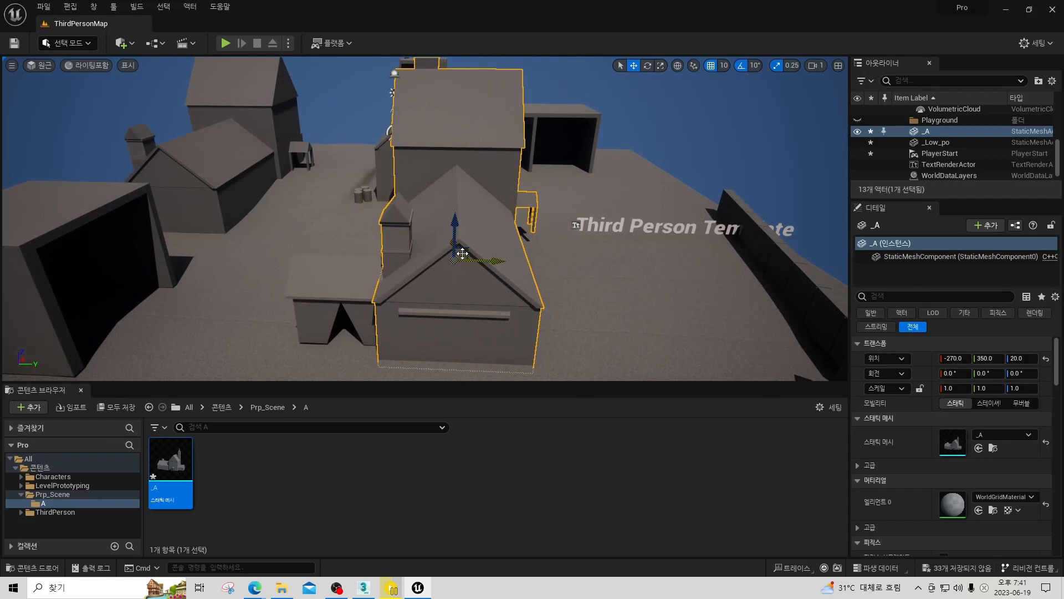
drag(462, 254, 248, 184)
Fine-tune the _A mesh's placement over the blockout house to X 800, Y -1400, Z 60.
key(w)
right_drag(248, 184, 278, 178)
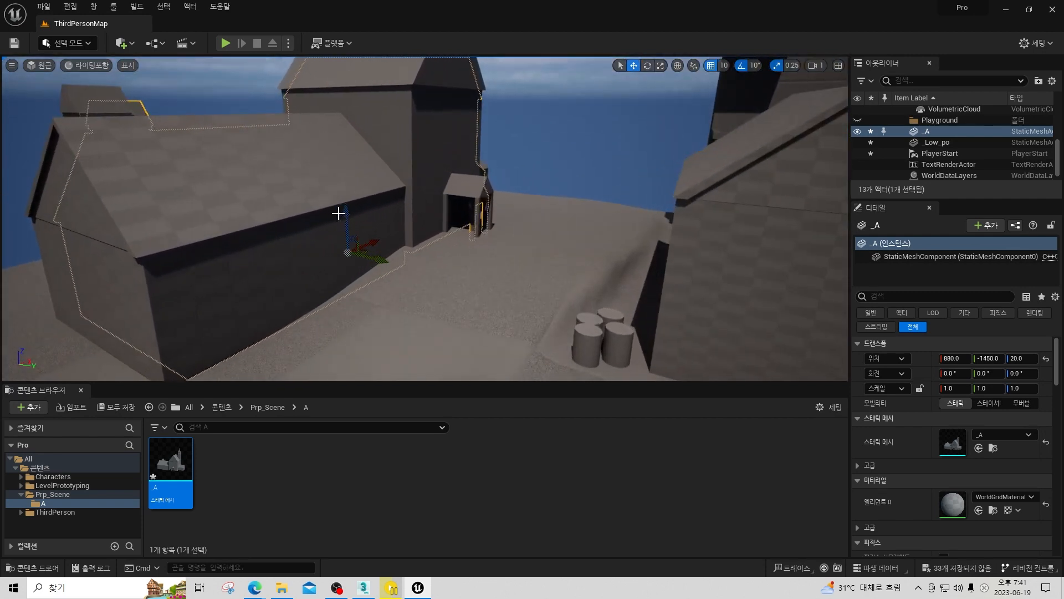
drag(341, 216, 345, 204)
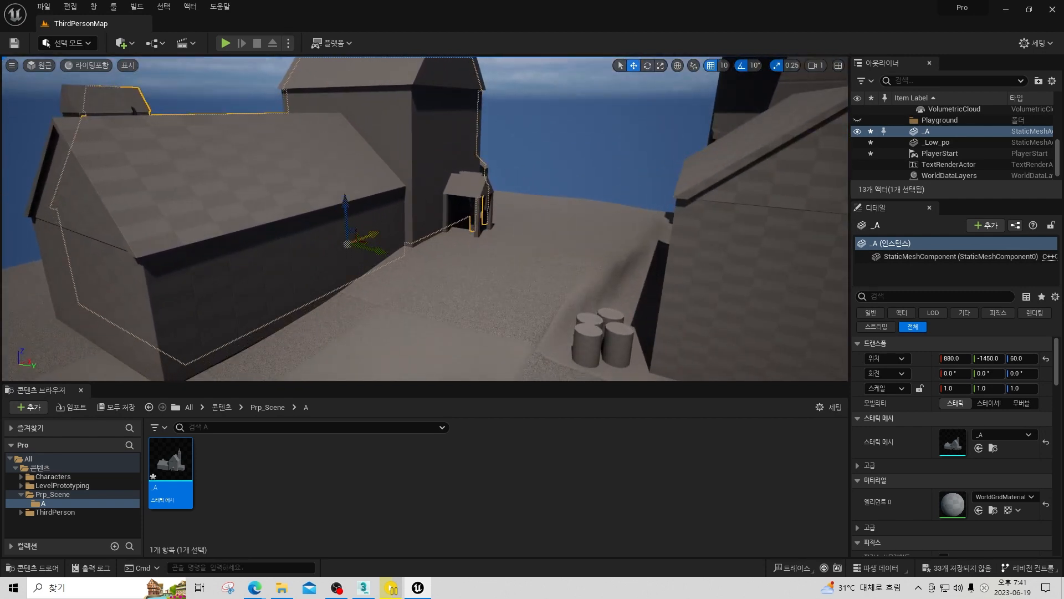
mouse_move(398, 181)
right_down()
mouse_move(400, 167)
mouse_move(400, 210)
mouse_move(398, 180)
right_up()
key(s)
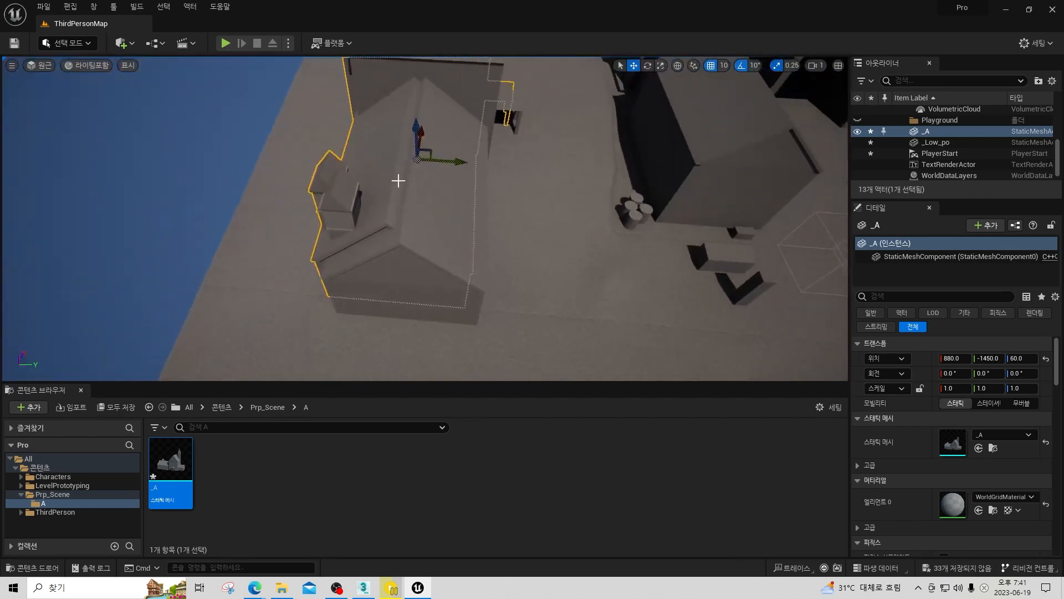
drag(439, 161, 449, 162)
key(d)
right_drag(459, 159, 399, 160)
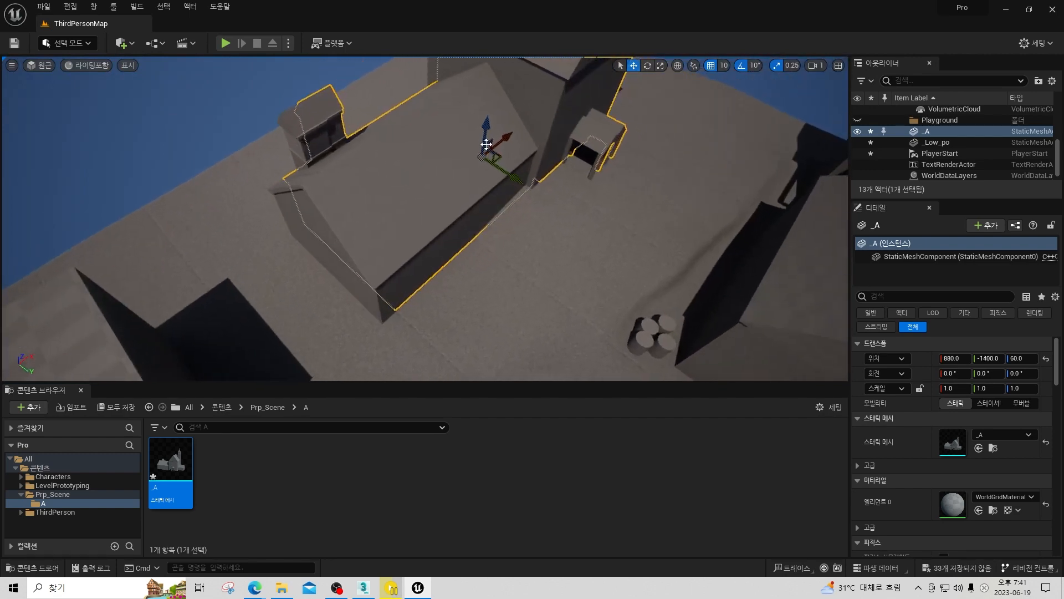
drag(502, 142, 496, 150)
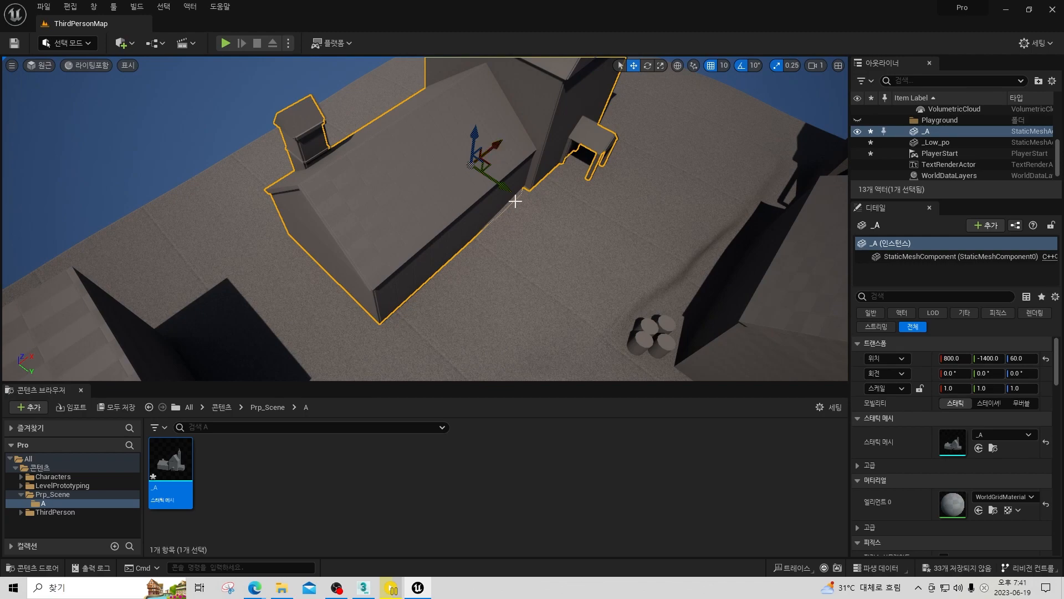
Scale the _A mesh uniformly to 1.25.
key(w)
right_drag(515, 201, 392, 239)
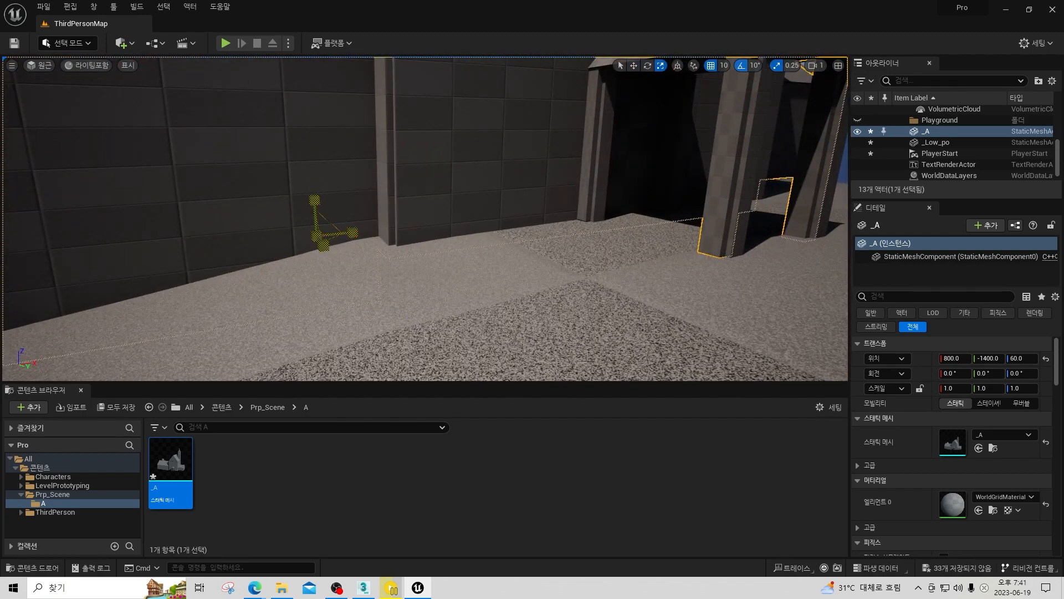
drag(317, 236, 326, 230)
key(s)
right_drag(476, 233, 826, 73)
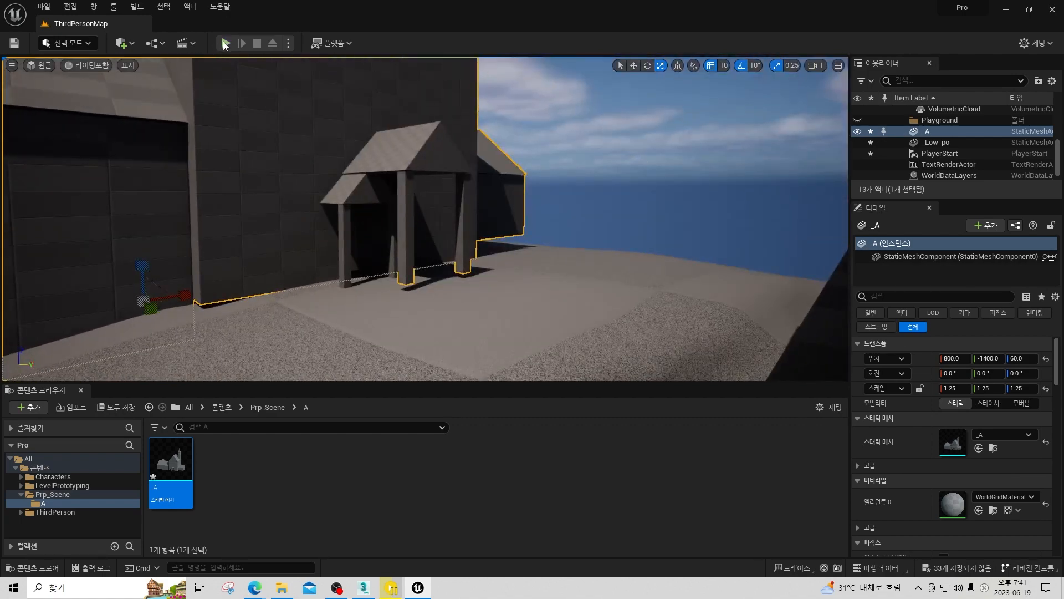
Play-test the level by running the character to the _A house's porch to judge its size, and stop the session.
key(alt+p)
key(w)
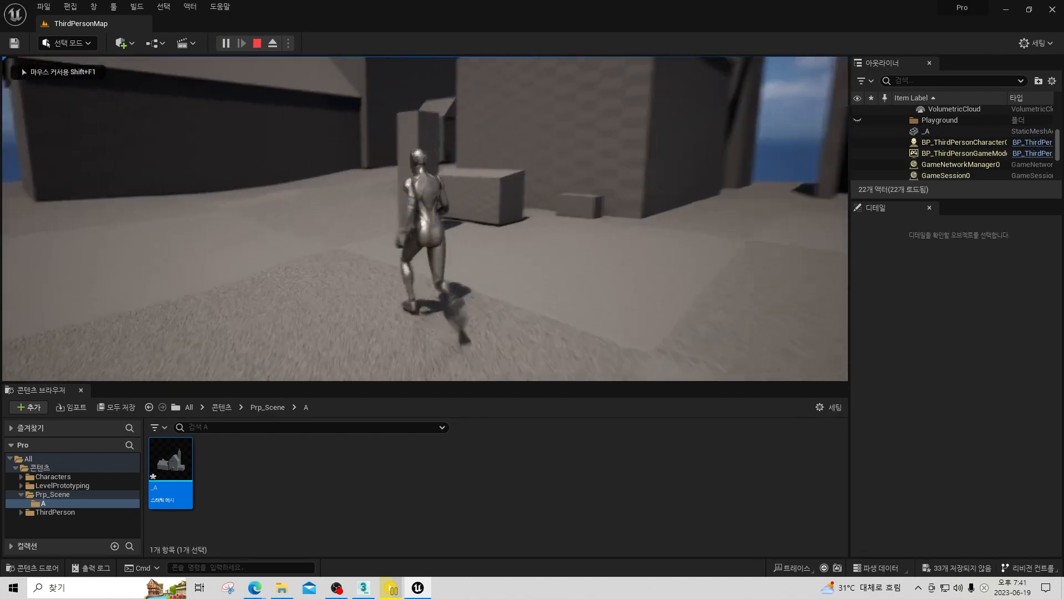
key(w)
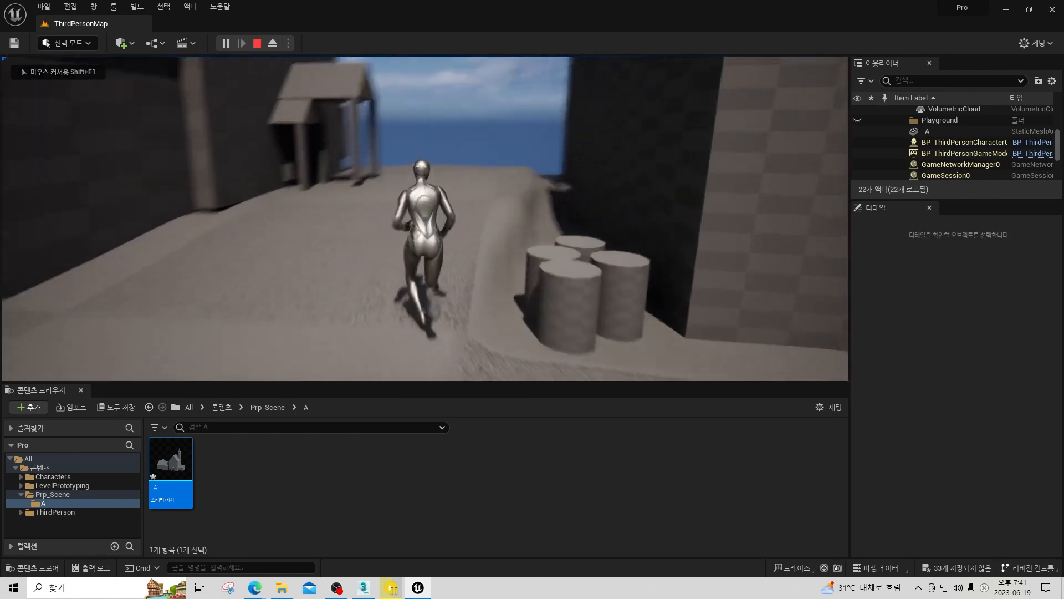
key(w)
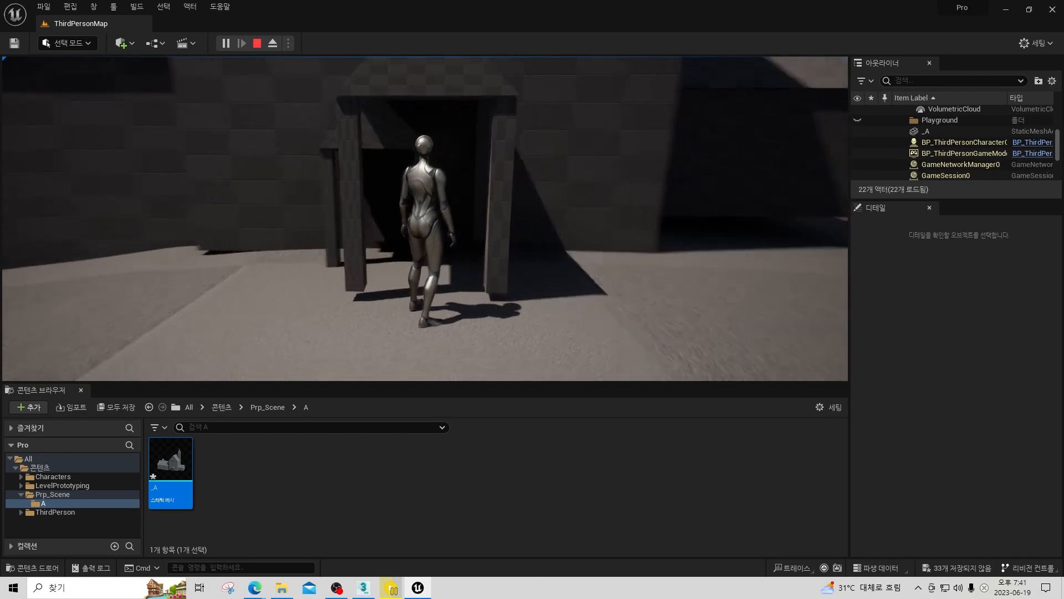
key(w)
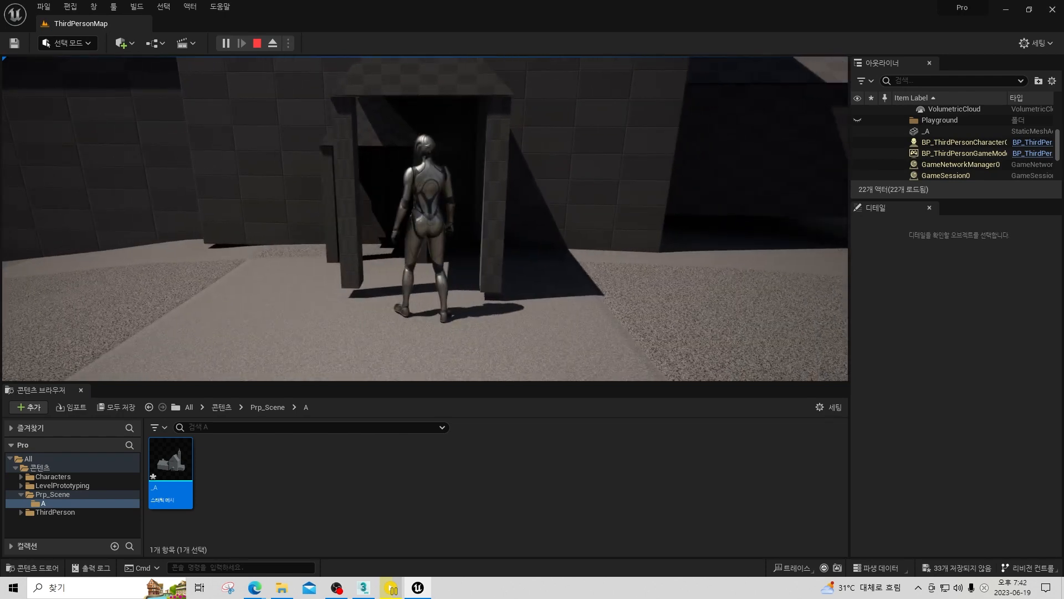
key(a)
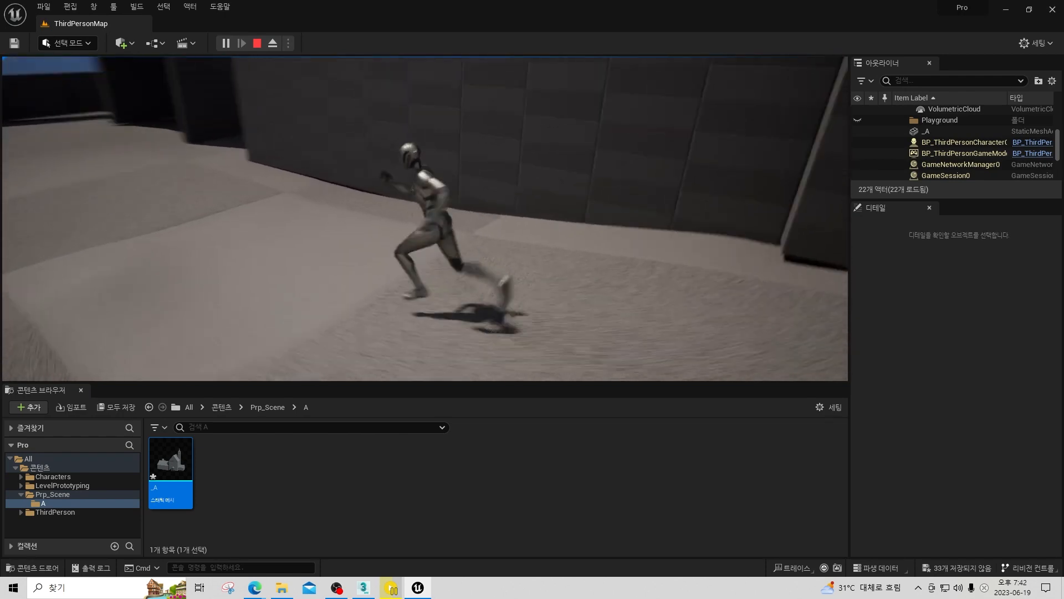
key(Escape)
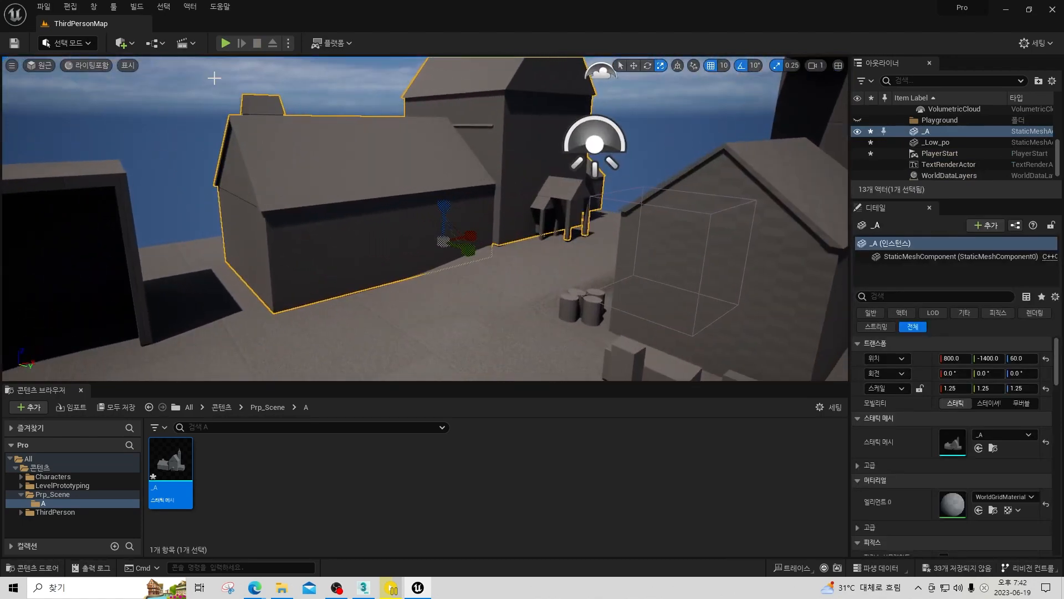
Play-test the level again, running the character along the _A house's long wall and around its porch, and stop the session.
key(alt+p)
key(w)
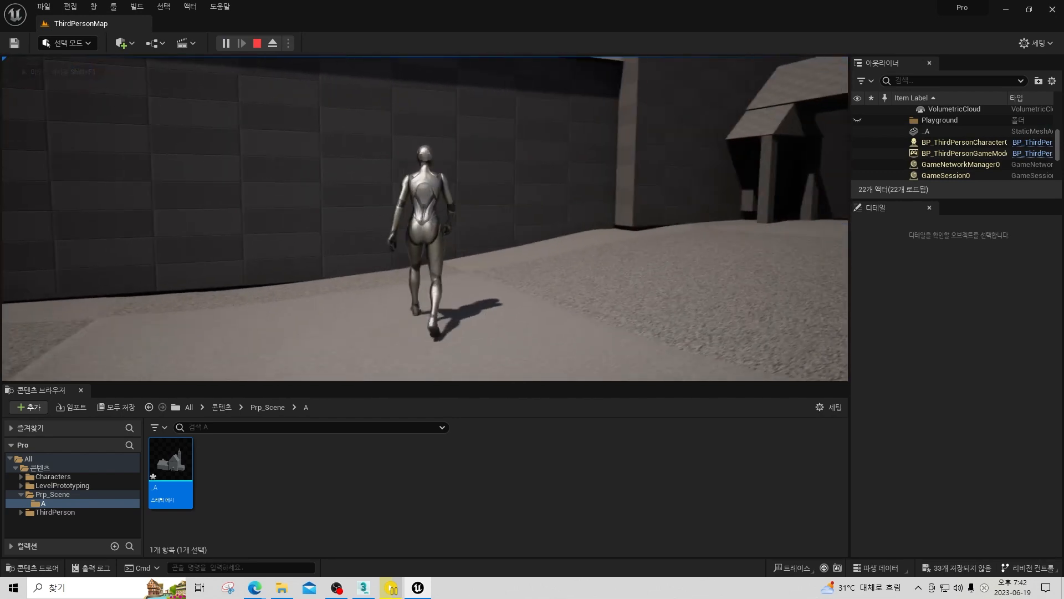
key(w)
key(d)
key(w)
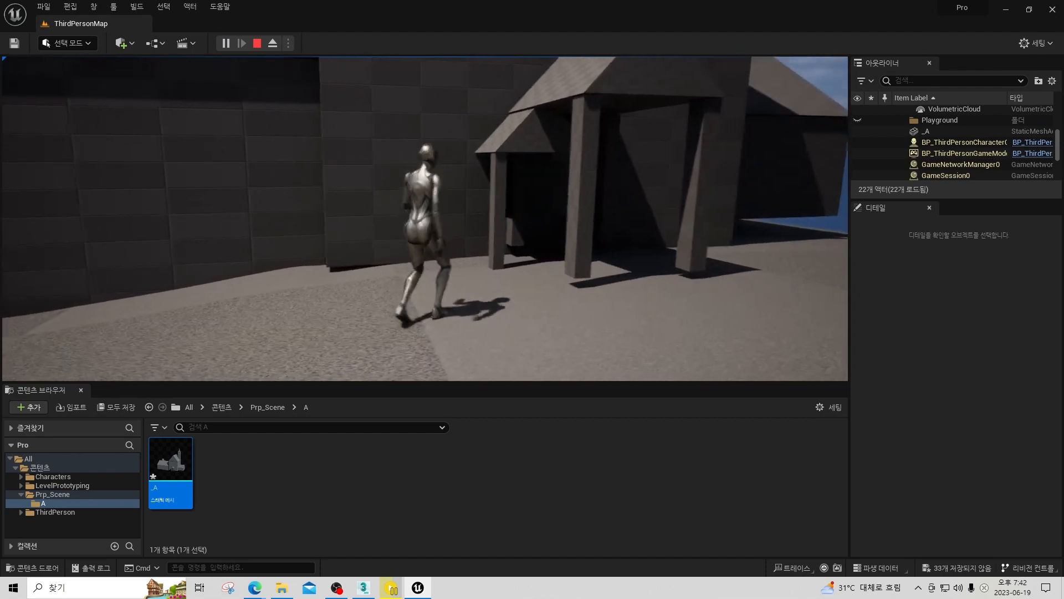
key(d)
key(d)
key(s)
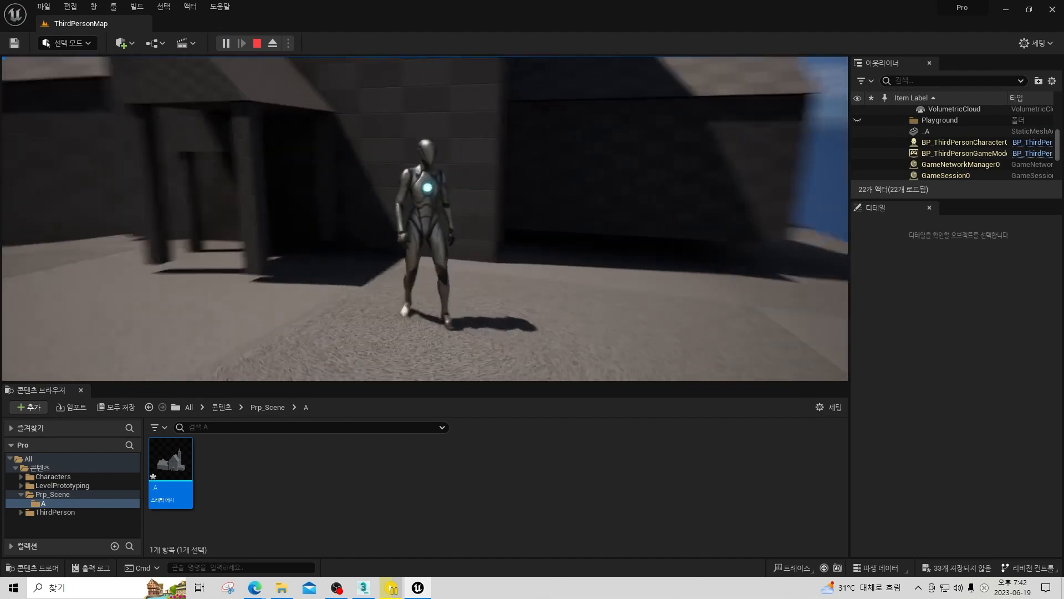
key(a)
key(Escape)
Delete the placed _A house mesh from the level.
right_drag(154, 307, 339, 261)
key(s)
key(a)
key(s)
key(Delete)
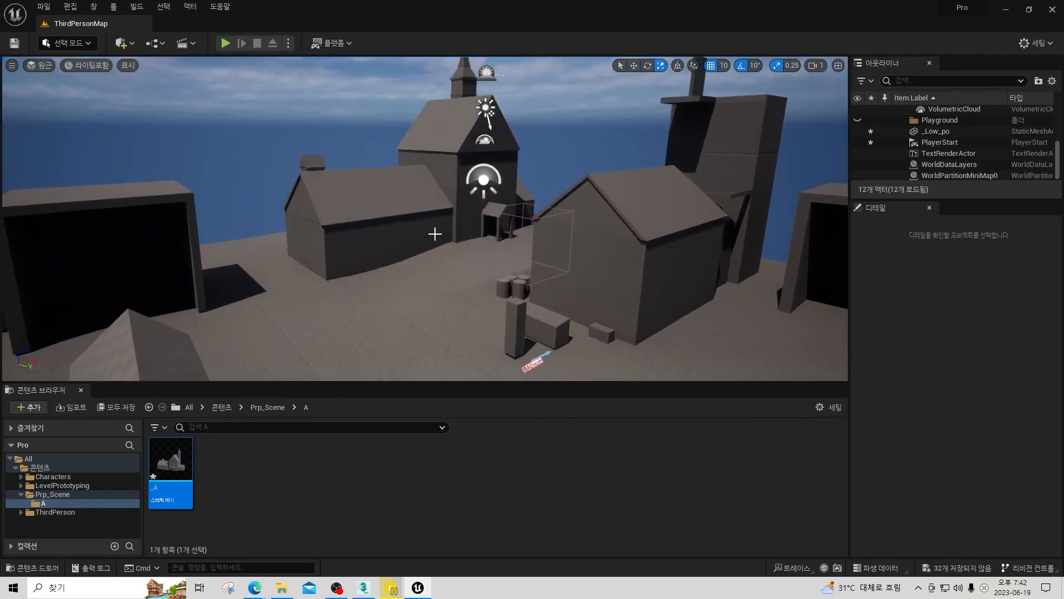
Delete the _A static mesh asset from the Prp_Scene/A folder and confirm the deletion.
right_drag(416, 256, 421, 285)
right_click(171, 463)
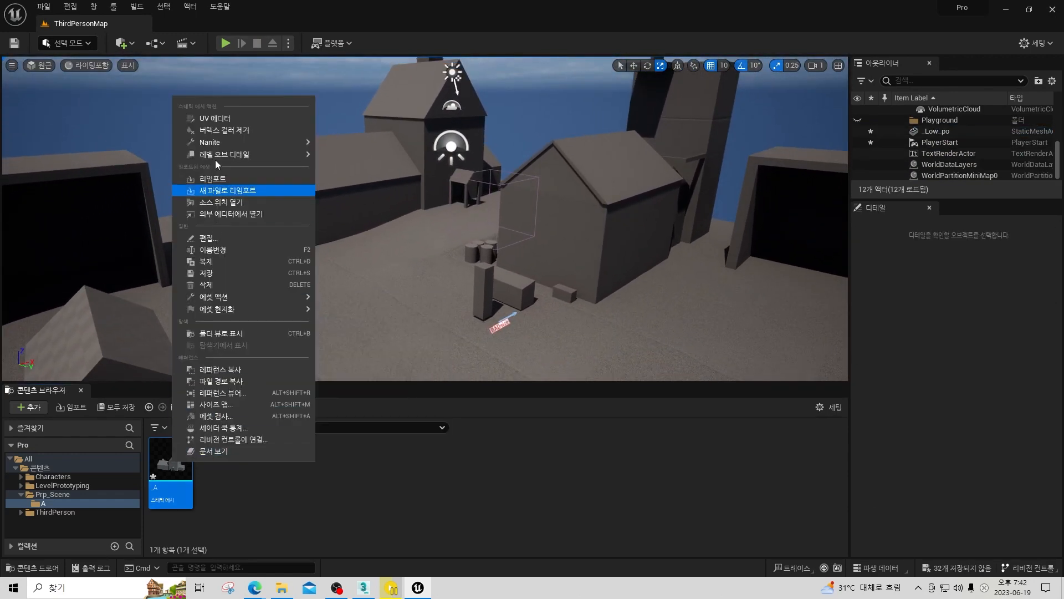
click(216, 287)
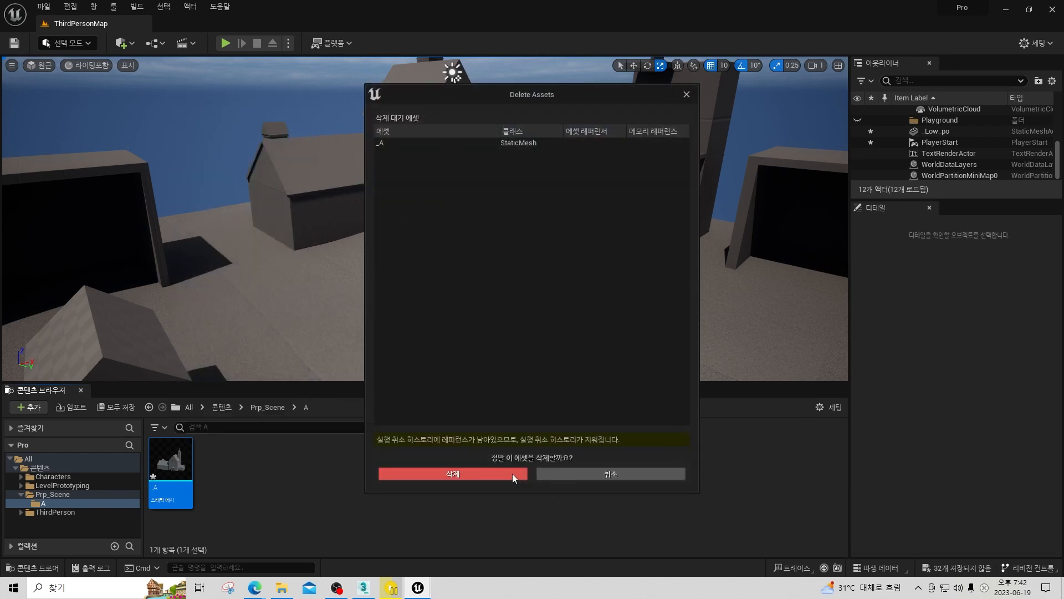
click(510, 473)
Import the _A file into the A folder with Combine Meshes disabled so its parts become separate static meshes, and dismiss the message log.
right_click(395, 477)
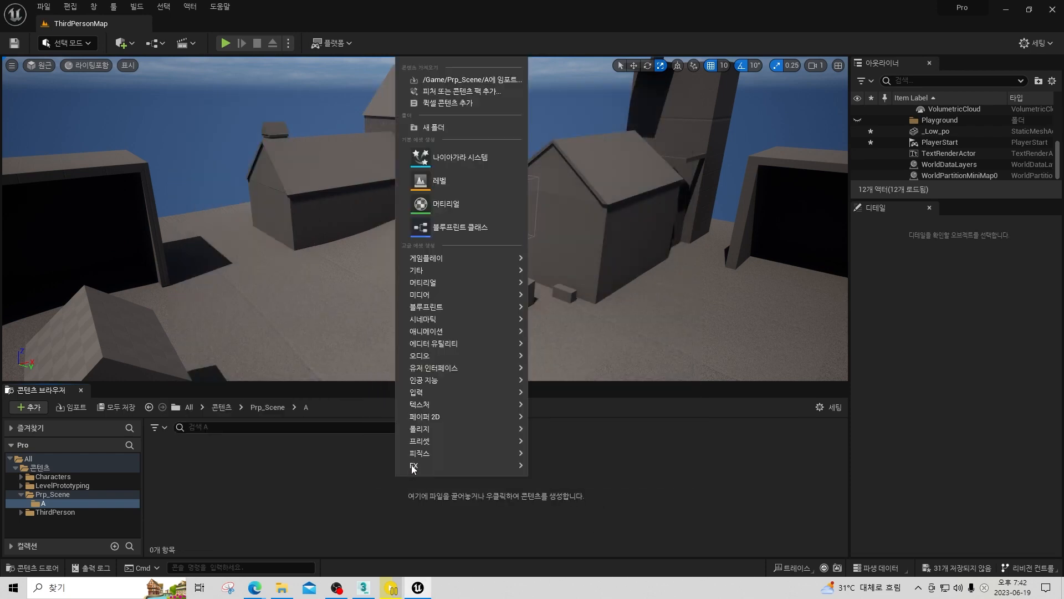
click(482, 80)
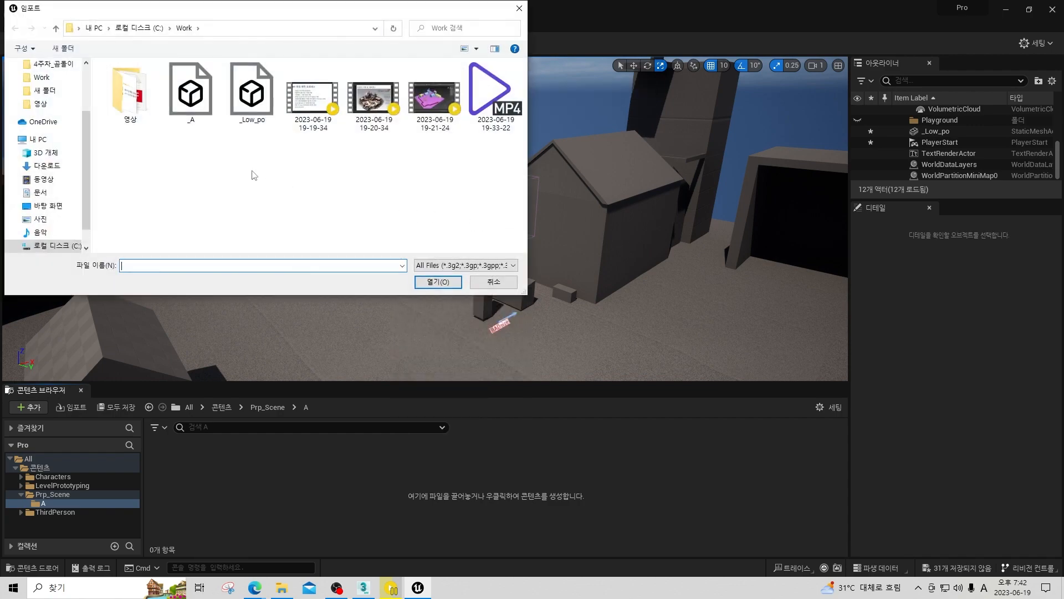
click(190, 91)
double_click(191, 91)
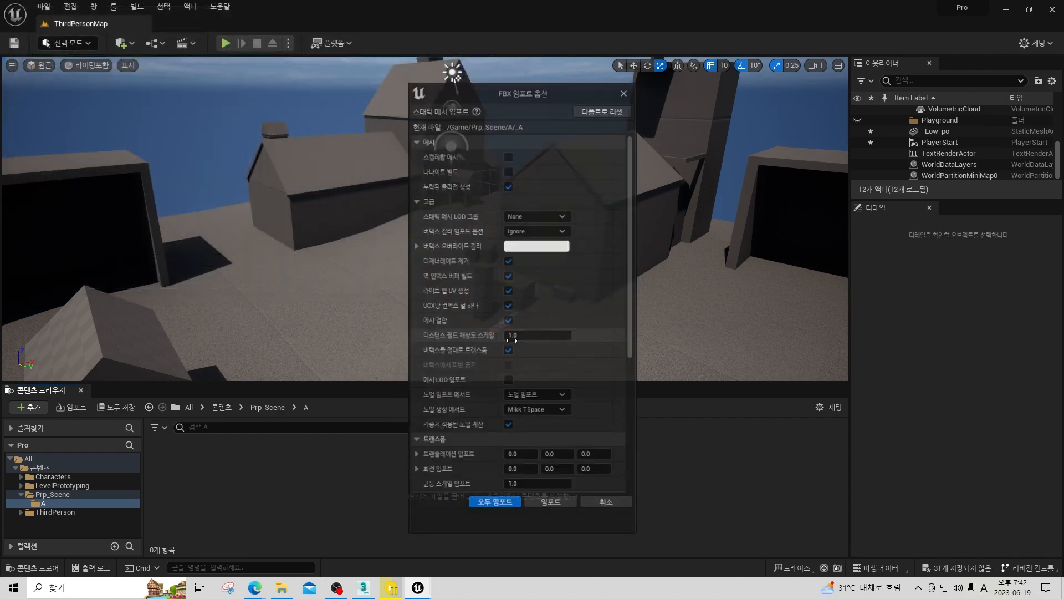
click(509, 321)
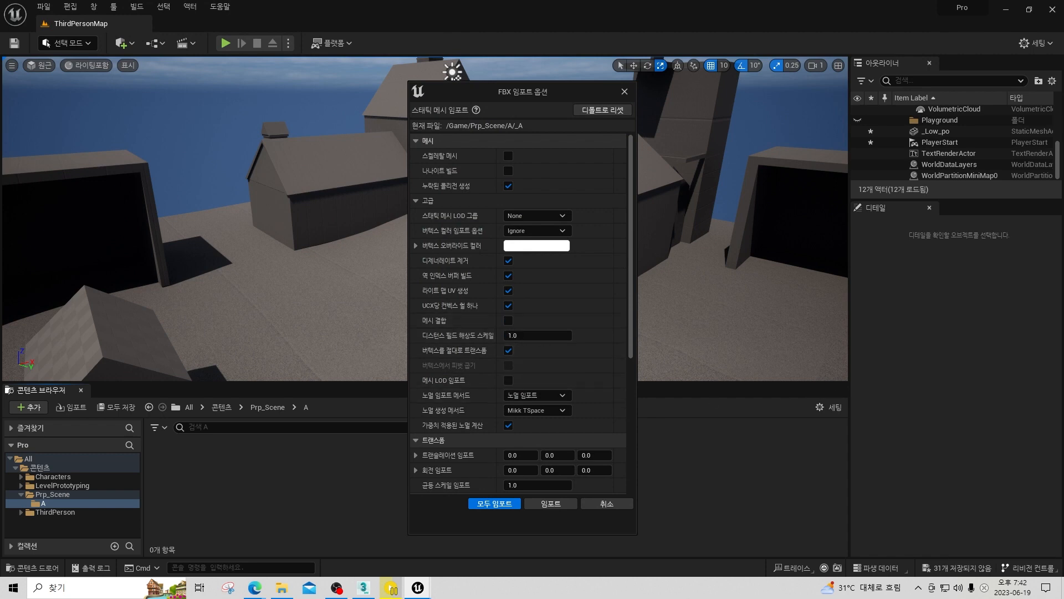
click(547, 506)
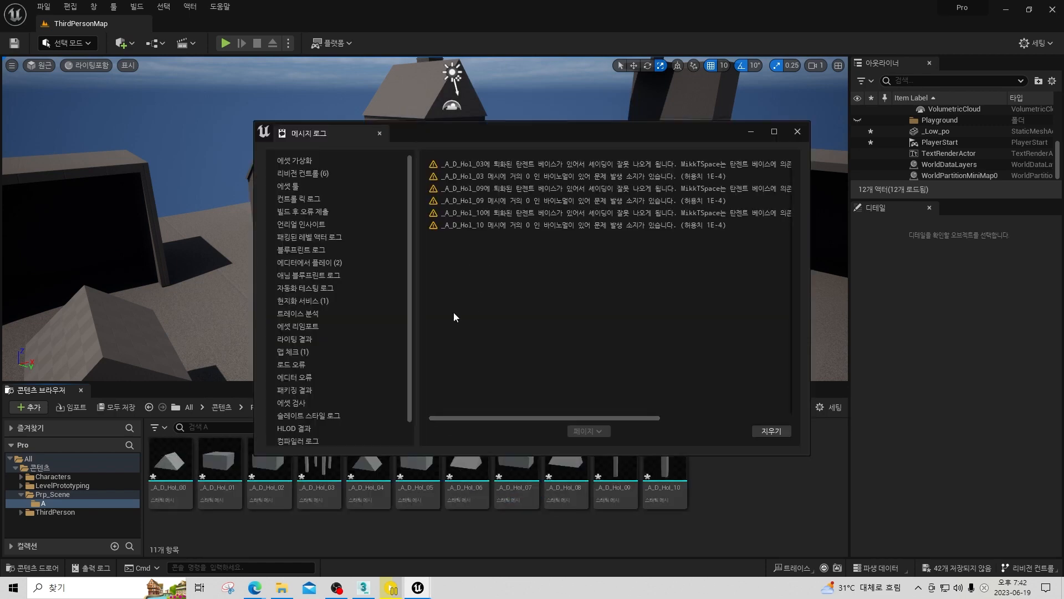
click(797, 132)
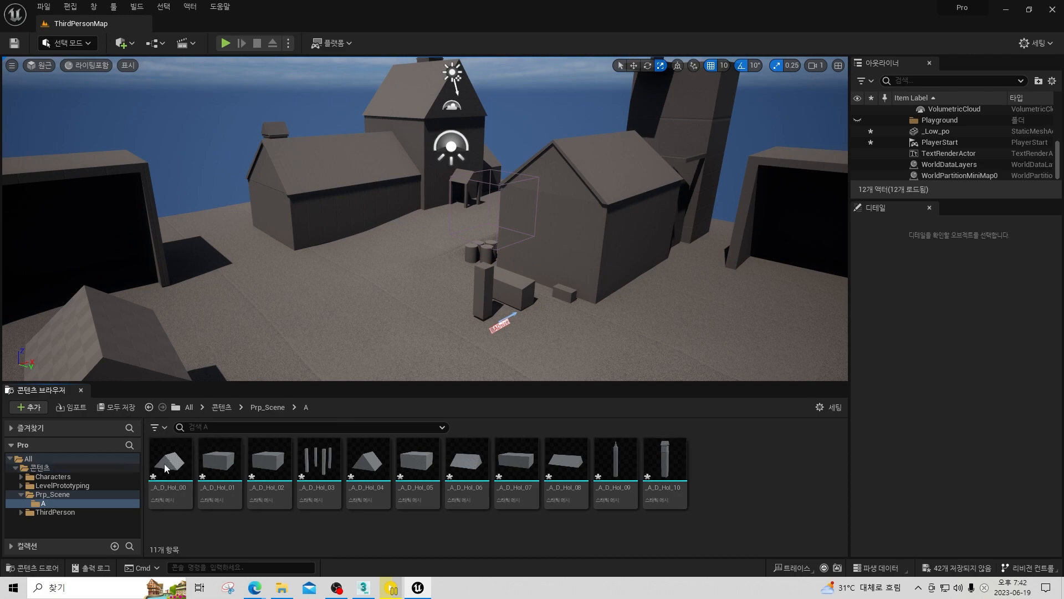
Create a Blueprint class based on Actor in the A folder and name it A_p.
right_click(722, 474)
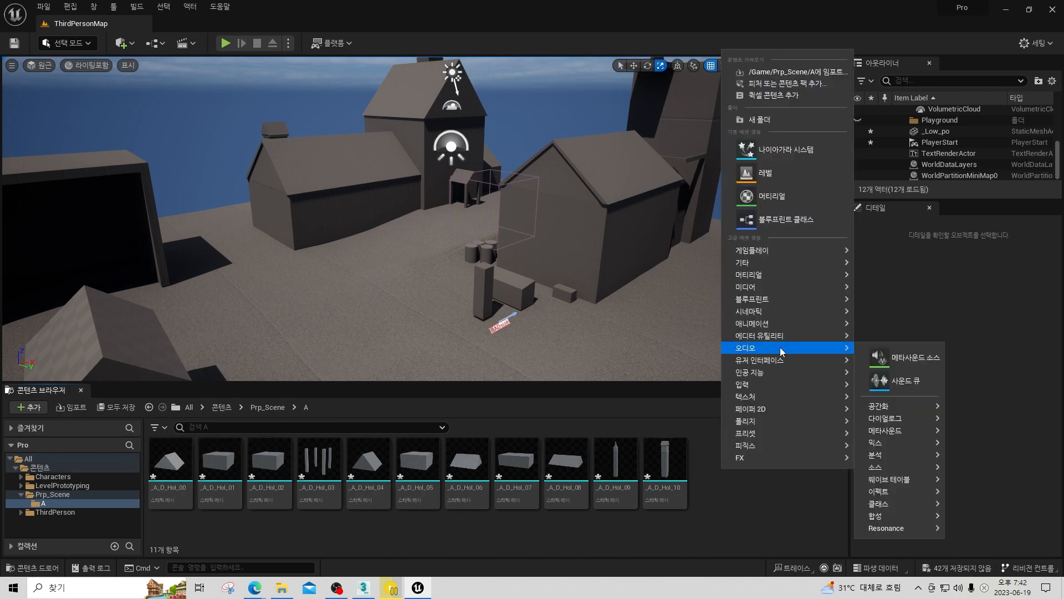
click(784, 221)
click(437, 198)
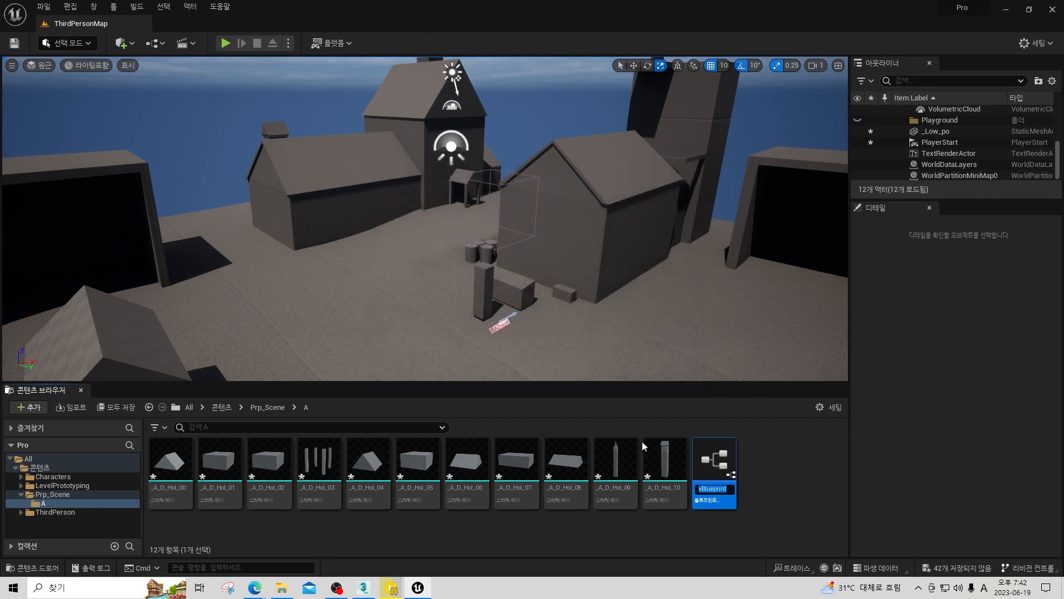
text(A_p)
key(Return)
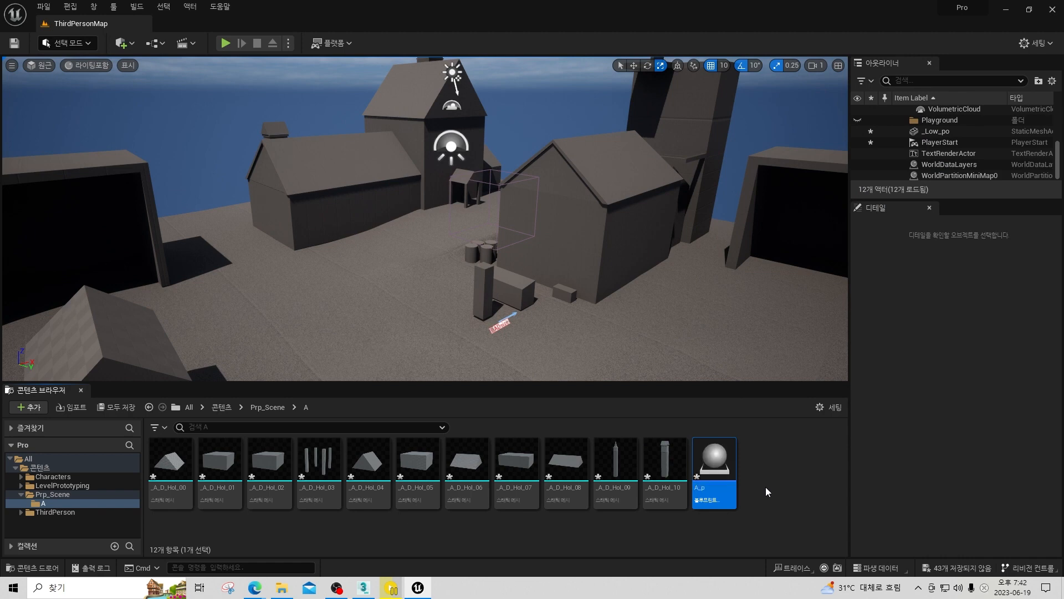
Open the A_p blueprint beside the content browser and add meshes _A_D_Hol_00 through _A_D_Hol_10 as its components.
double_click(715, 455)
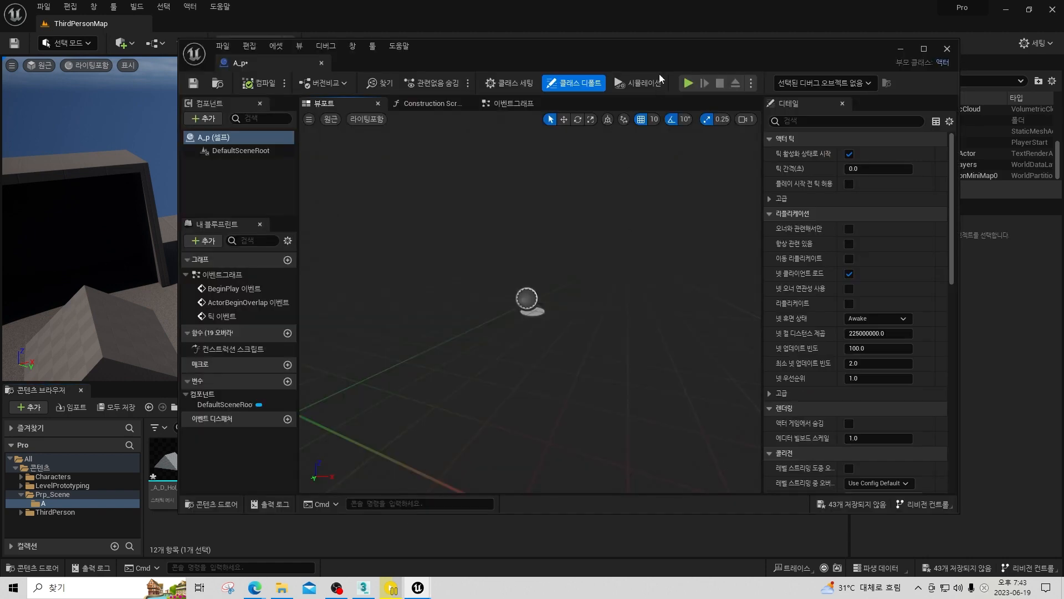
drag(582, 52, 796, 60)
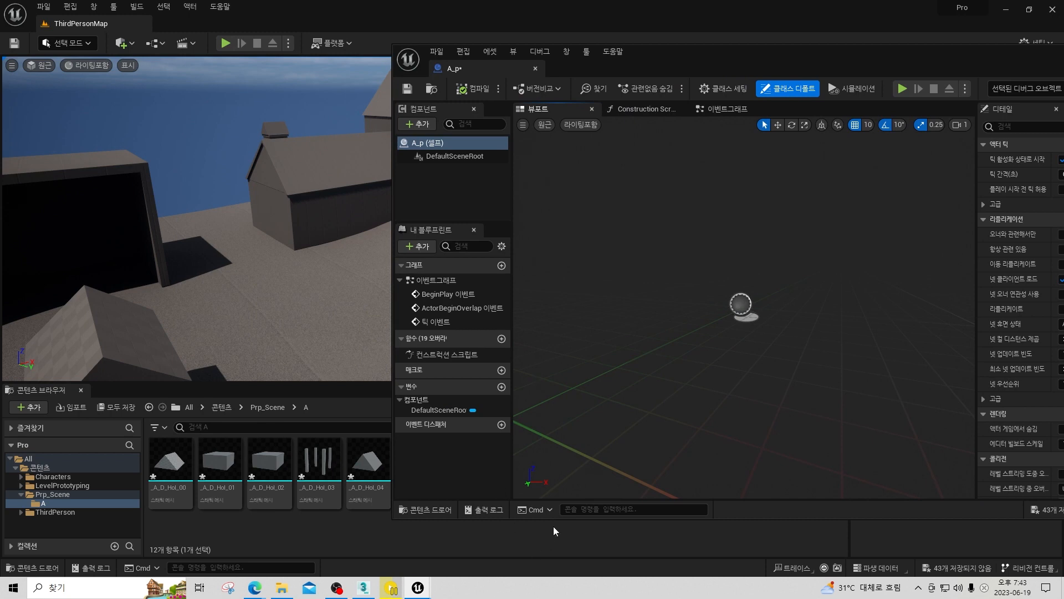
drag(558, 519, 558, 389)
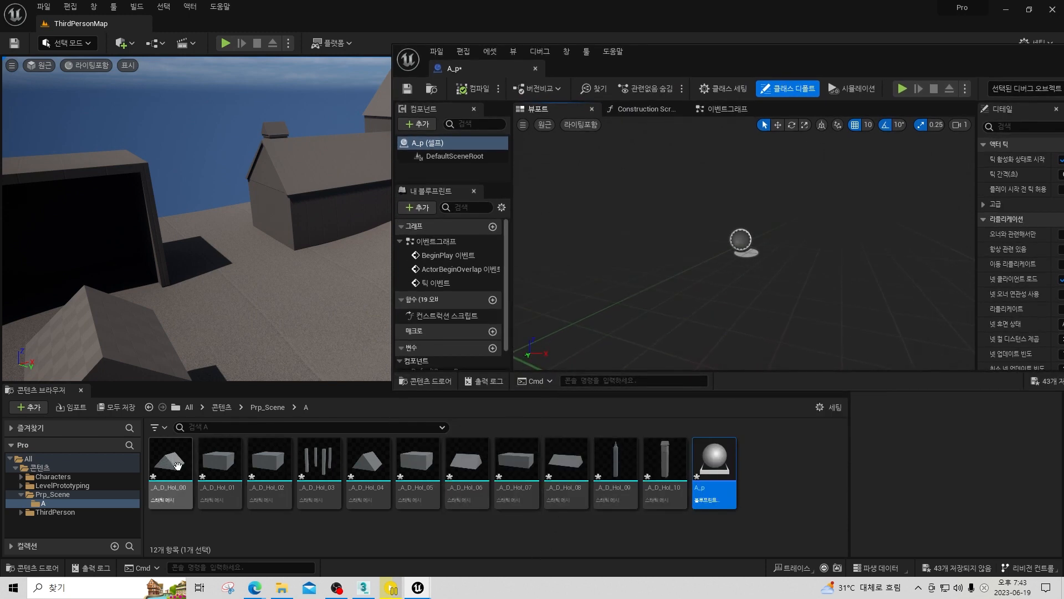
drag(179, 475, 217, 474)
click(661, 466)
shift+click(660, 466)
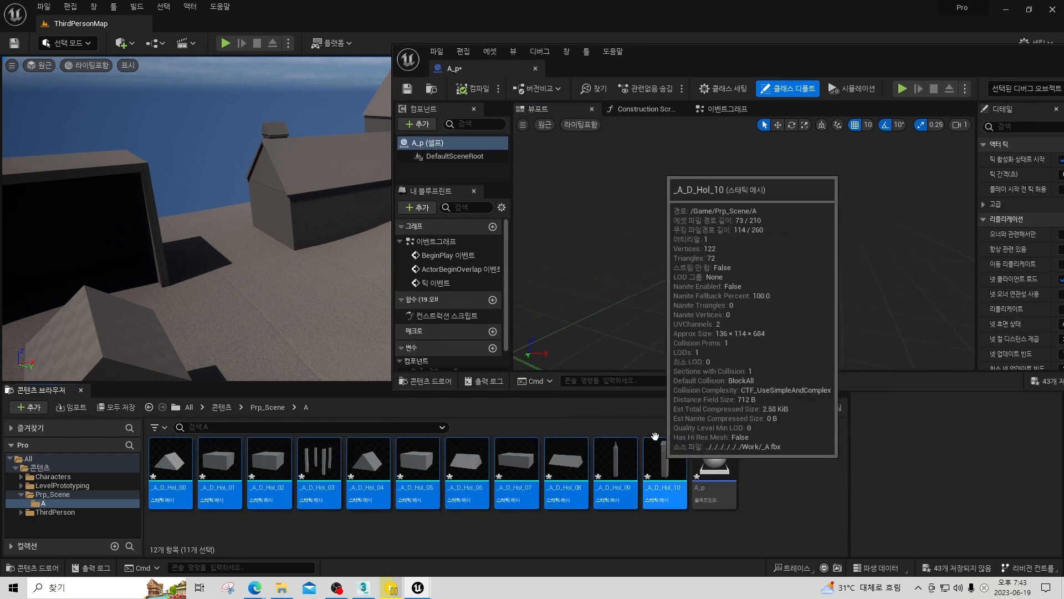
drag(660, 467, 448, 171)
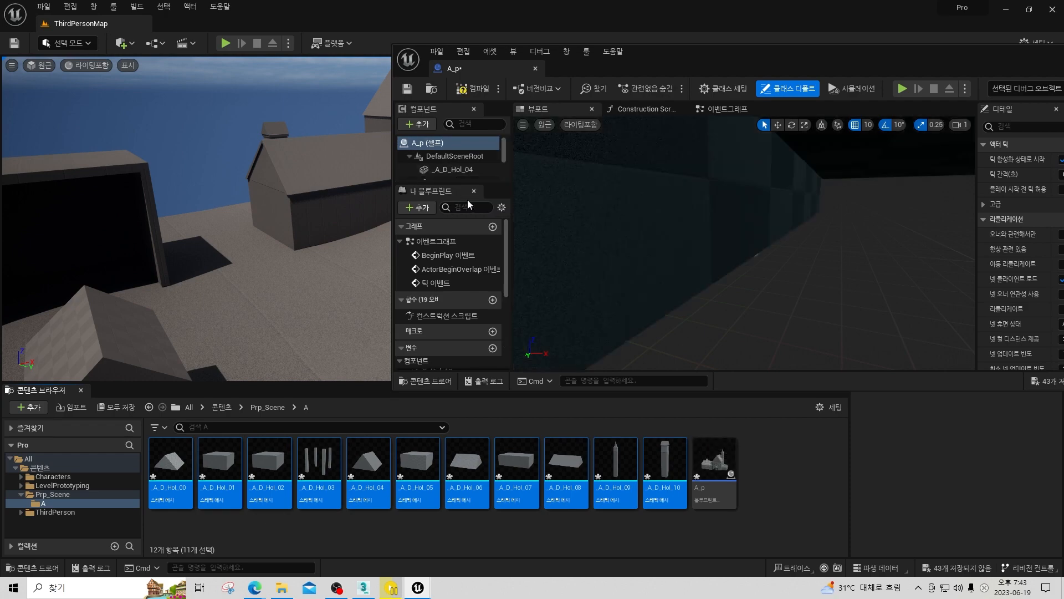
Set the mobility of all _A_D_Hol mesh components in A_p to Static, compile the blueprint and close its editor.
double_click(691, 59)
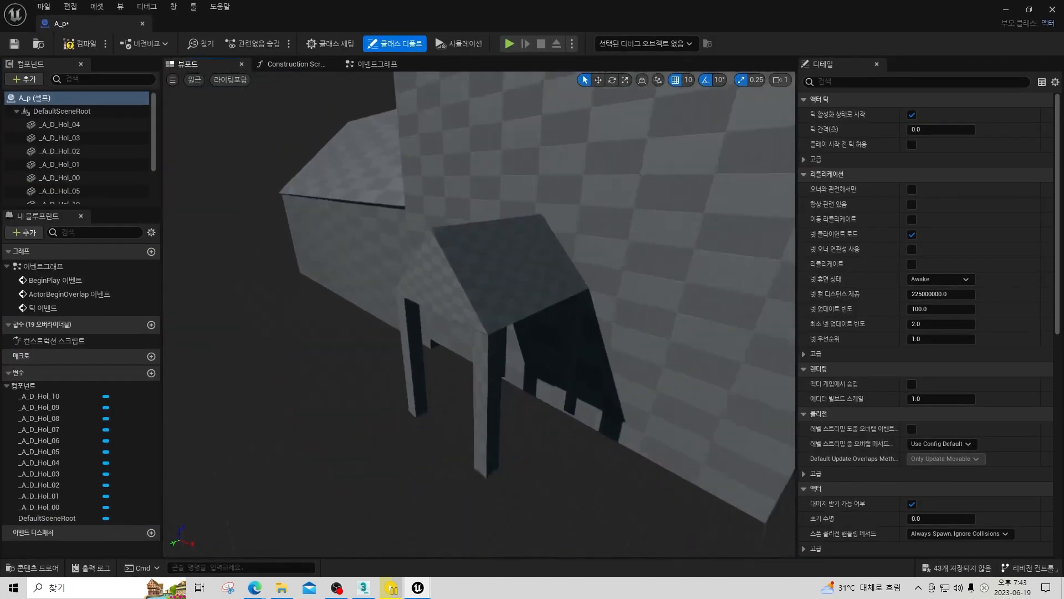
right_drag(479, 314, 471, 289)
right_drag(471, 167, 452, 158)
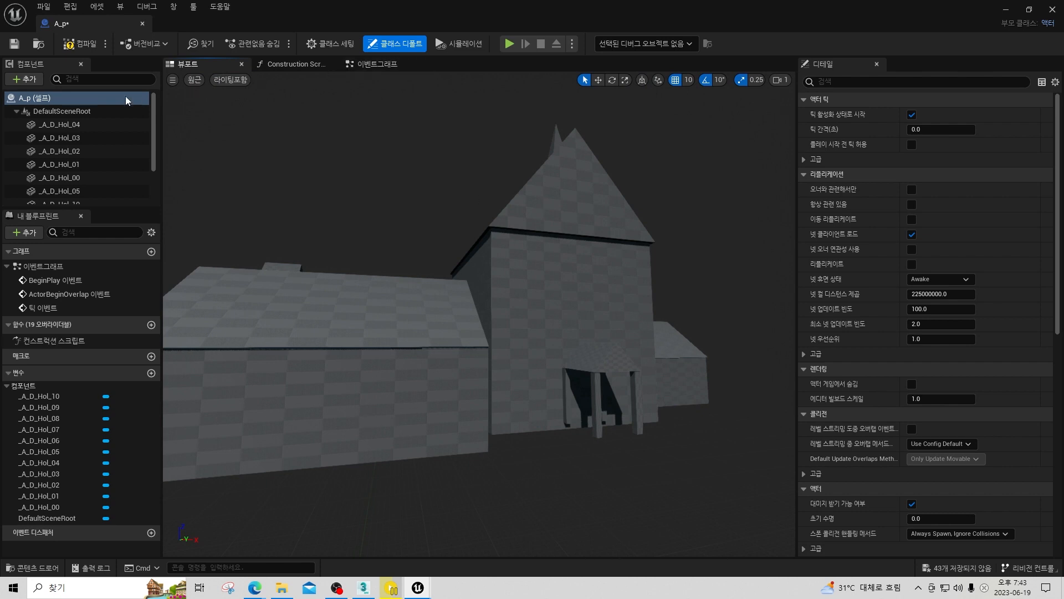
click(55, 124)
drag(155, 138, 155, 198)
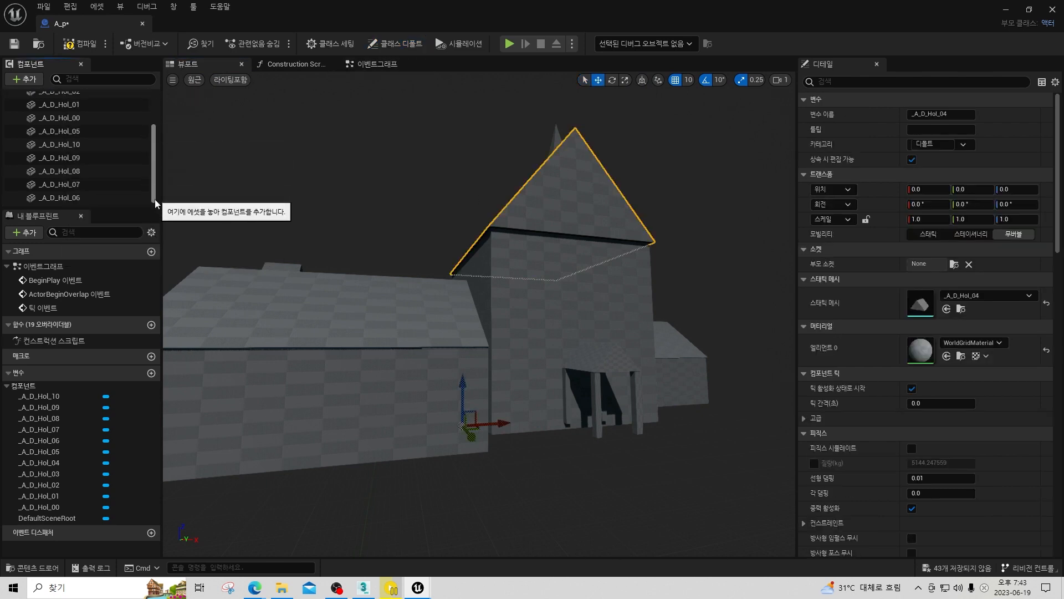
shift+click(70, 198)
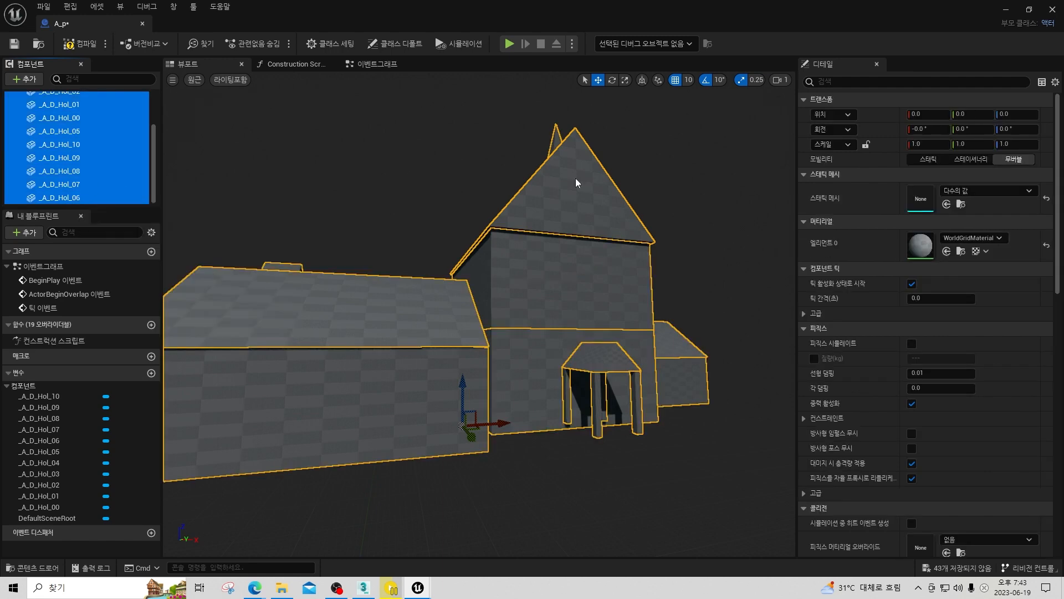
click(929, 159)
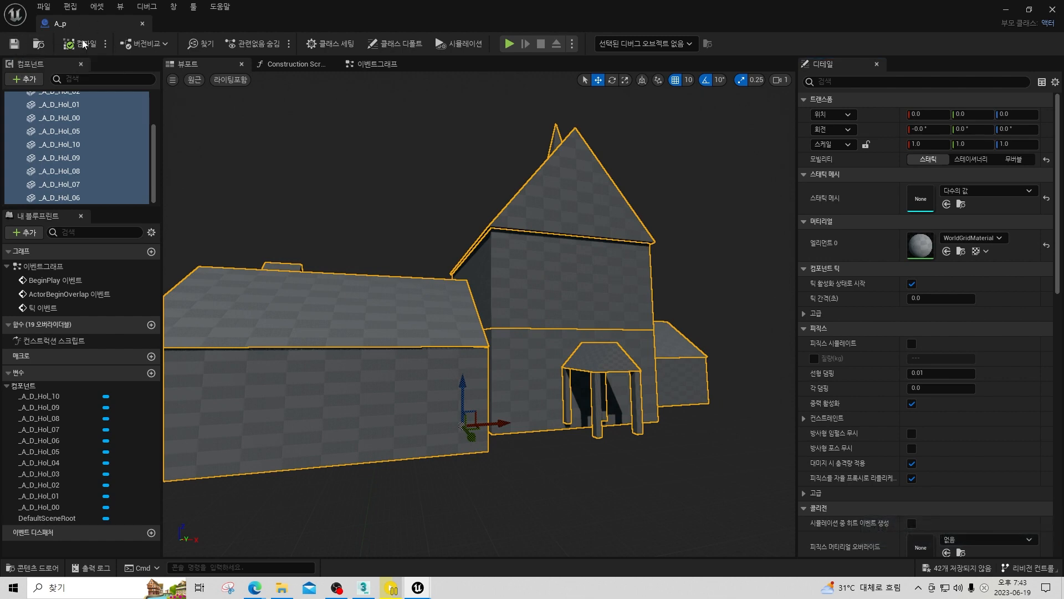
click(142, 24)
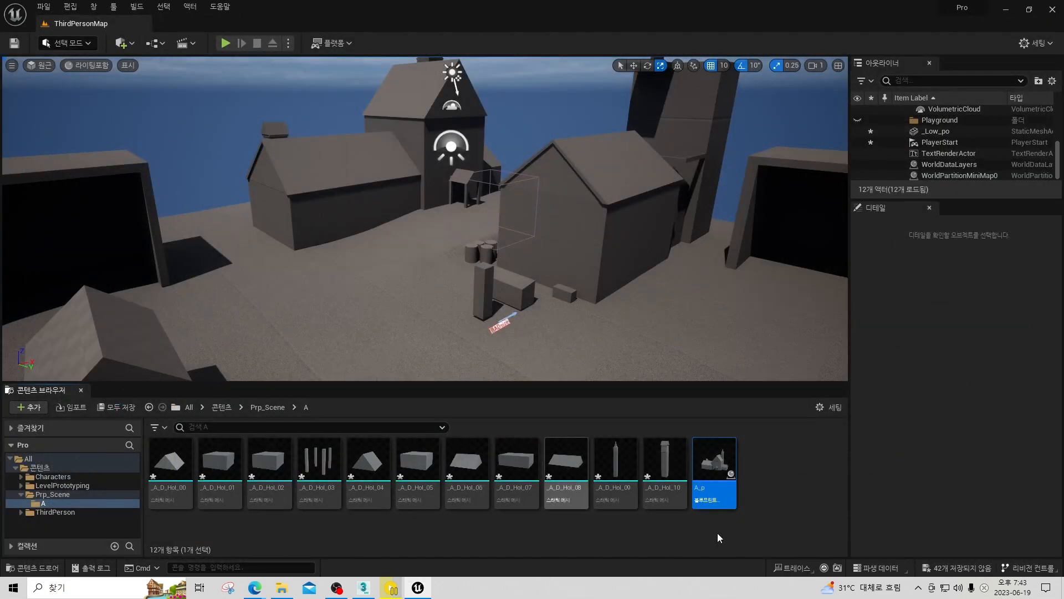
Place the A_p blueprint in the level and move it over the blockout house to X 800, Y -1390, Z 60.
drag(642, 295, 413, 254)
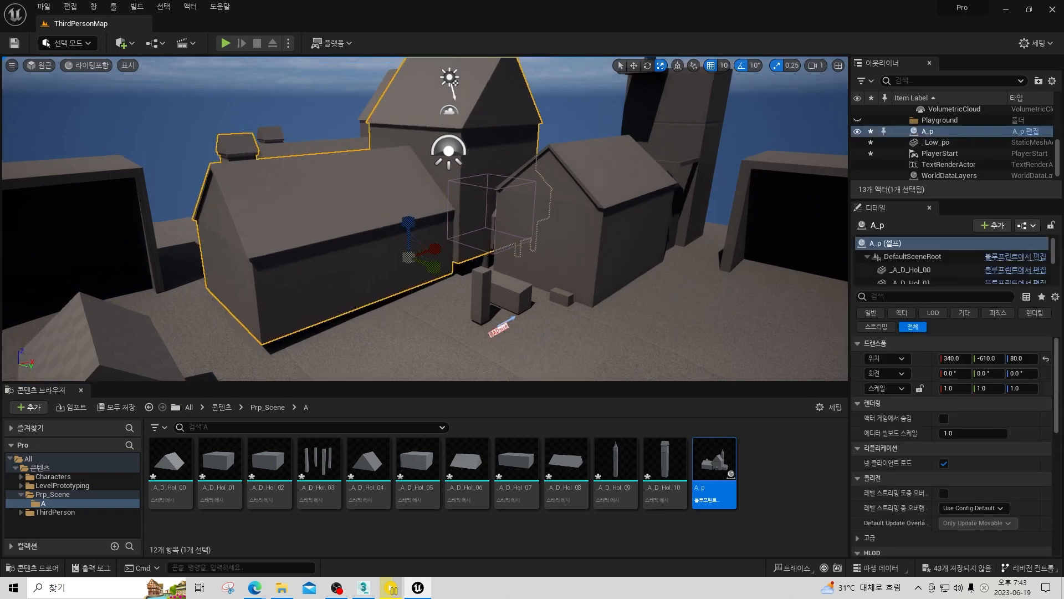
right_drag(501, 238, 506, 234)
key(w)
drag(506, 235, 384, 210)
right_drag(412, 204, 382, 194)
right_drag(538, 230, 542, 238)
key(w)
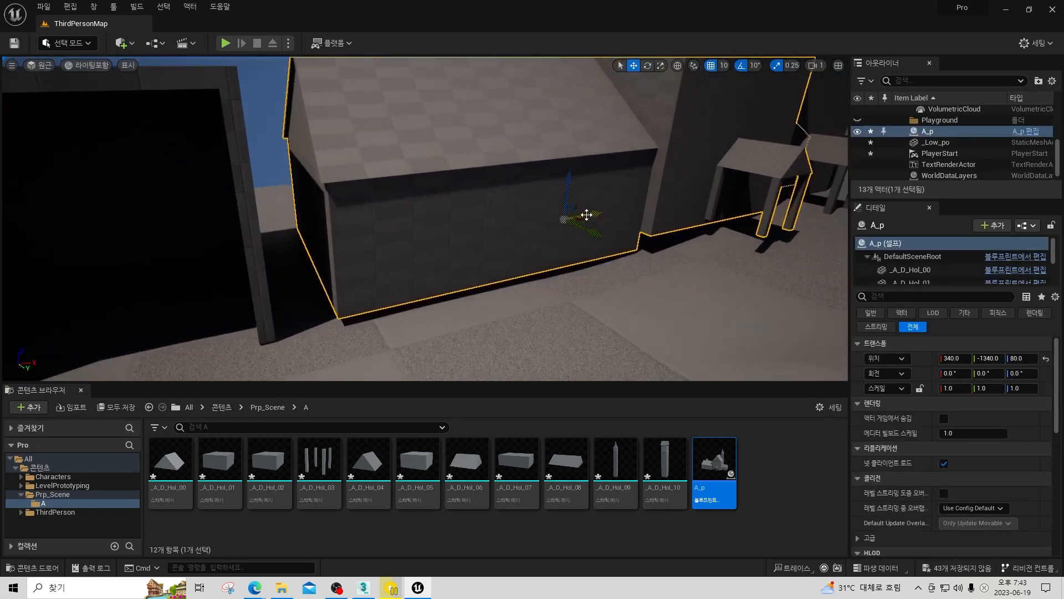
drag(585, 215, 675, 199)
right_drag(614, 189, 668, 200)
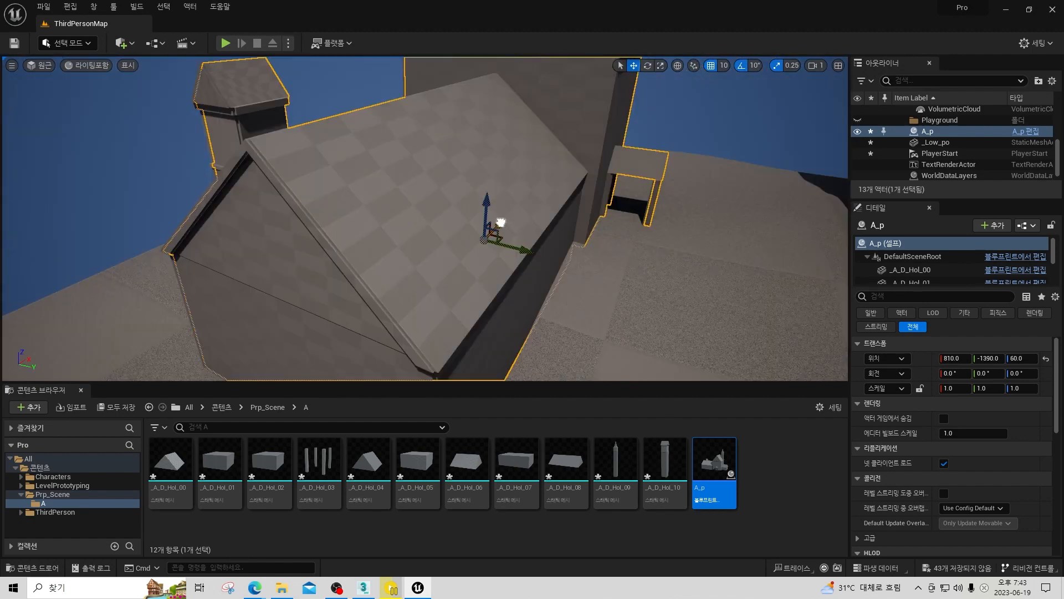
drag(500, 223, 500, 224)
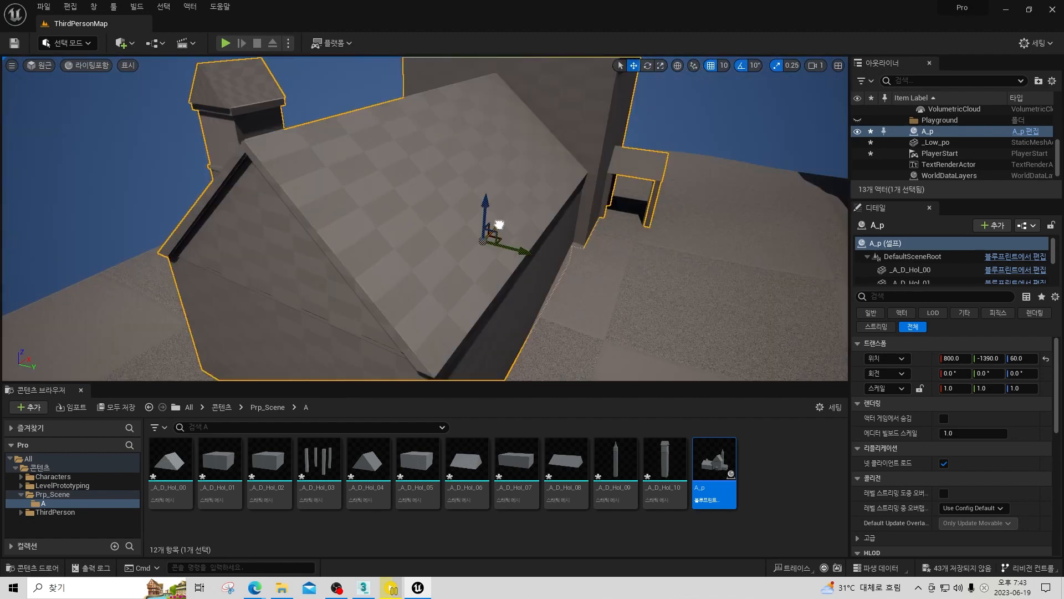
Set position snapping to 1 and scale snapping to 0.1, and nudge A_p to X 801, Y -1395.
click(724, 65)
click(737, 80)
click(793, 65)
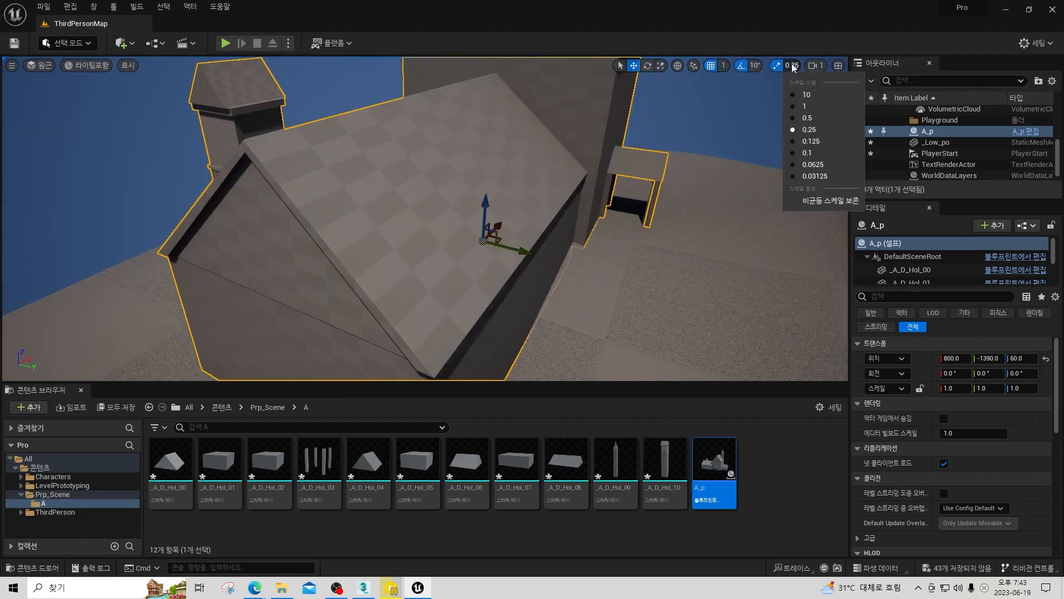
click(806, 154)
drag(512, 248, 500, 230)
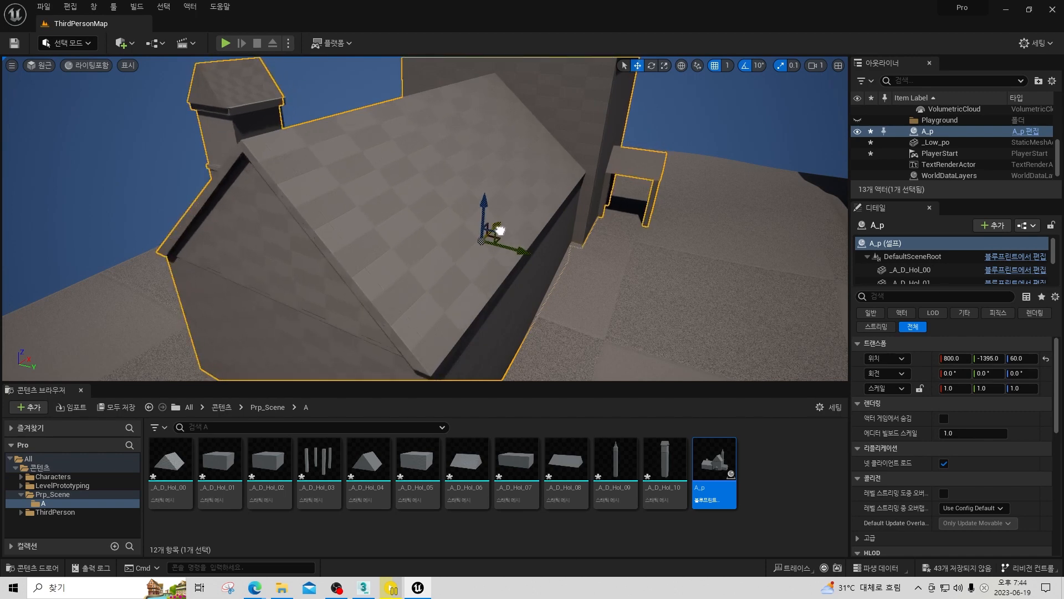
right_drag(560, 207, 576, 173)
key(d)
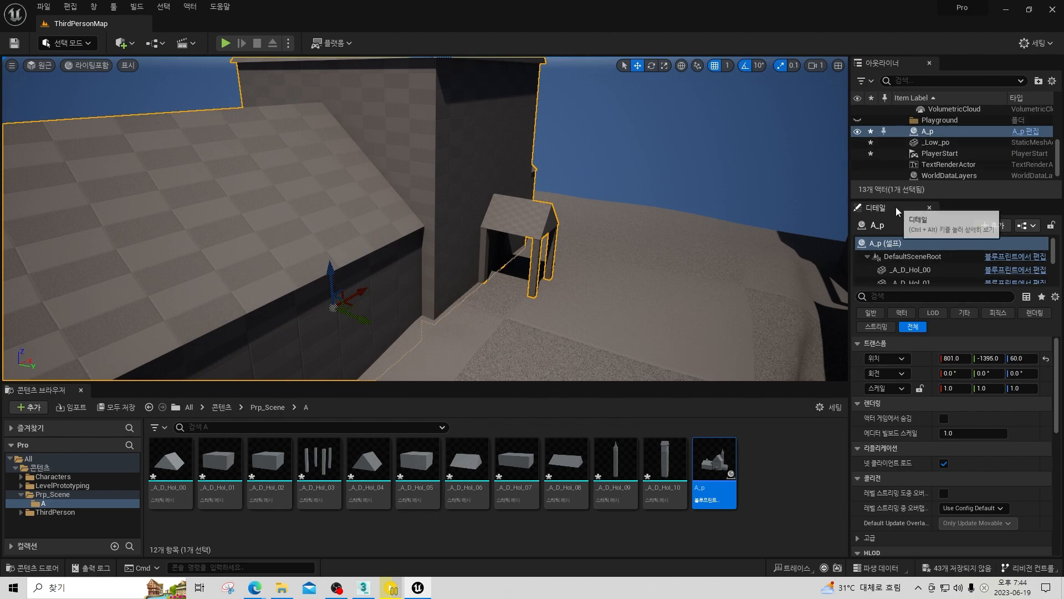
Dock the Details panel in its own column beside the Outliner, enlarge its component list and select the _A_D_Hol_01 component.
drag(895, 207, 753, 333)
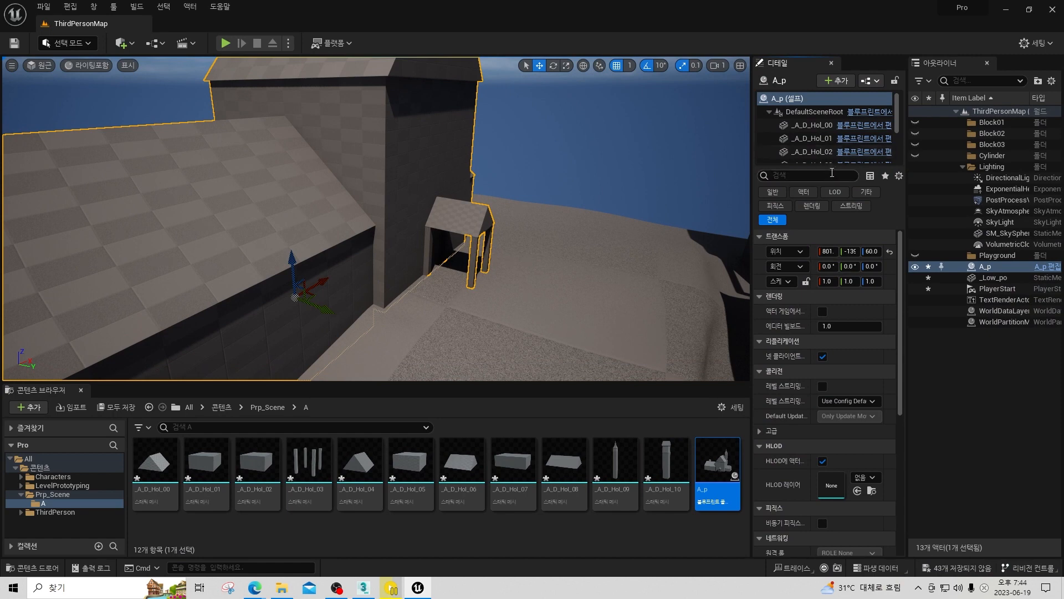
drag(830, 165, 829, 198)
click(812, 138)
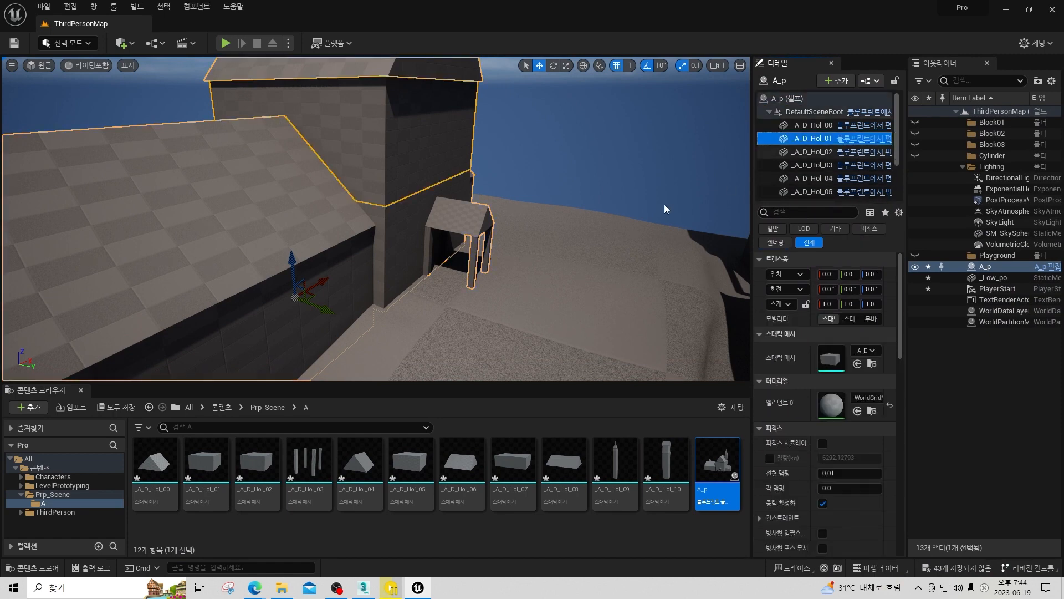
Select the porch roof _A_D_Hol_00 and pillars _A_D_Hol_03 together and scale them uniformly to 1.1.
click(812, 125)
right_drag(520, 245, 65, 347)
ctrl+click(563, 237)
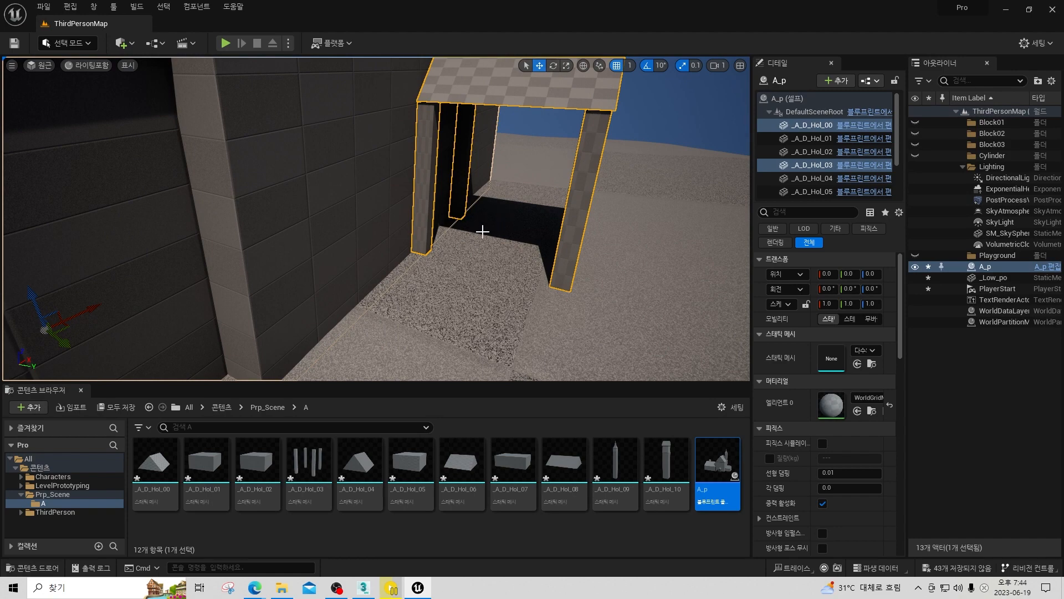
right_drag(483, 232, 456, 303)
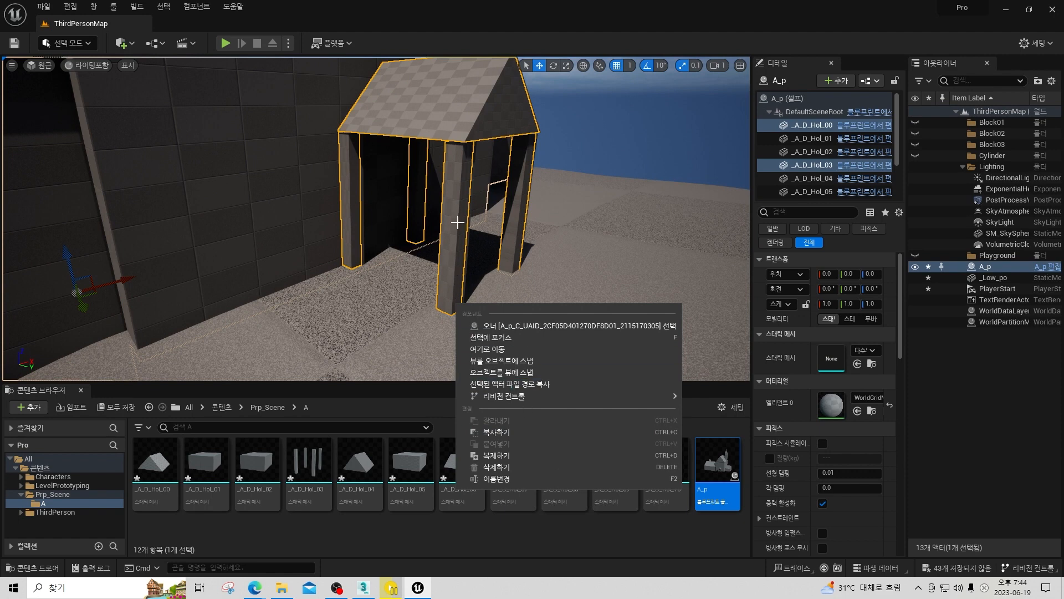
right_drag(458, 221, 445, 284)
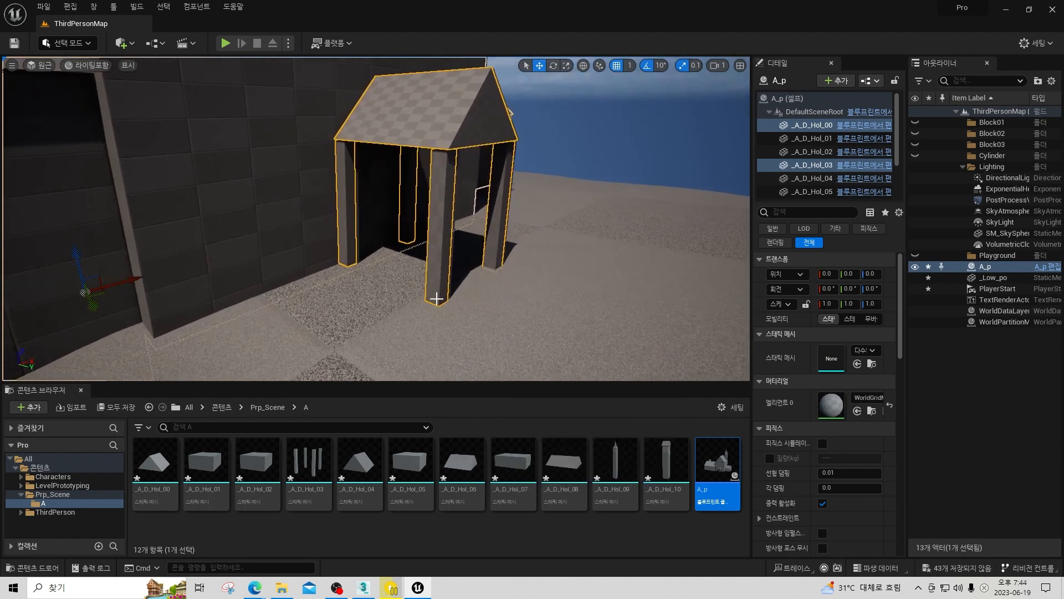
right_click(436, 302)
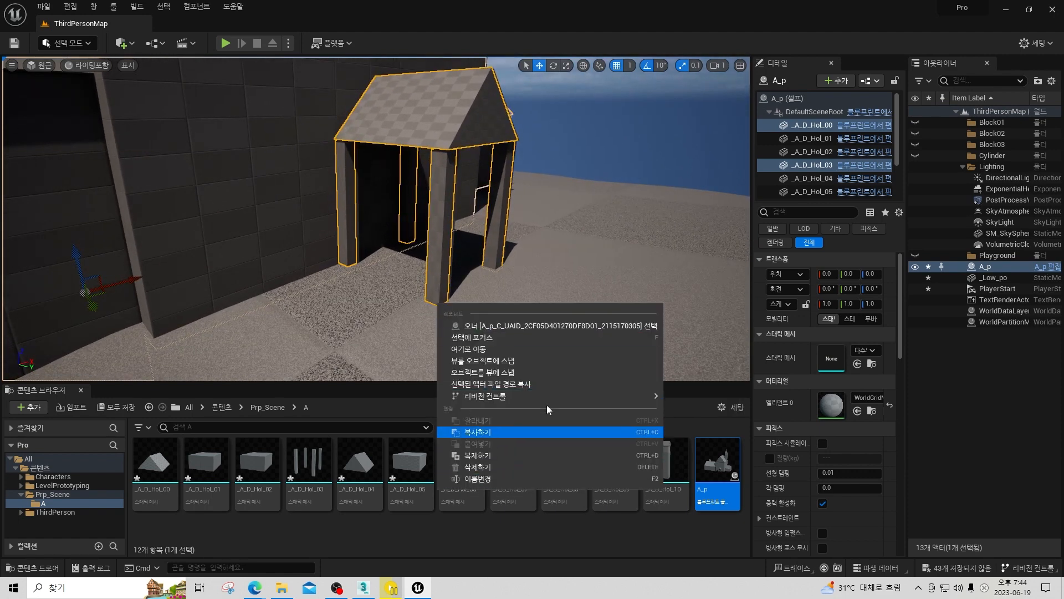
right_drag(536, 260, 471, 257)
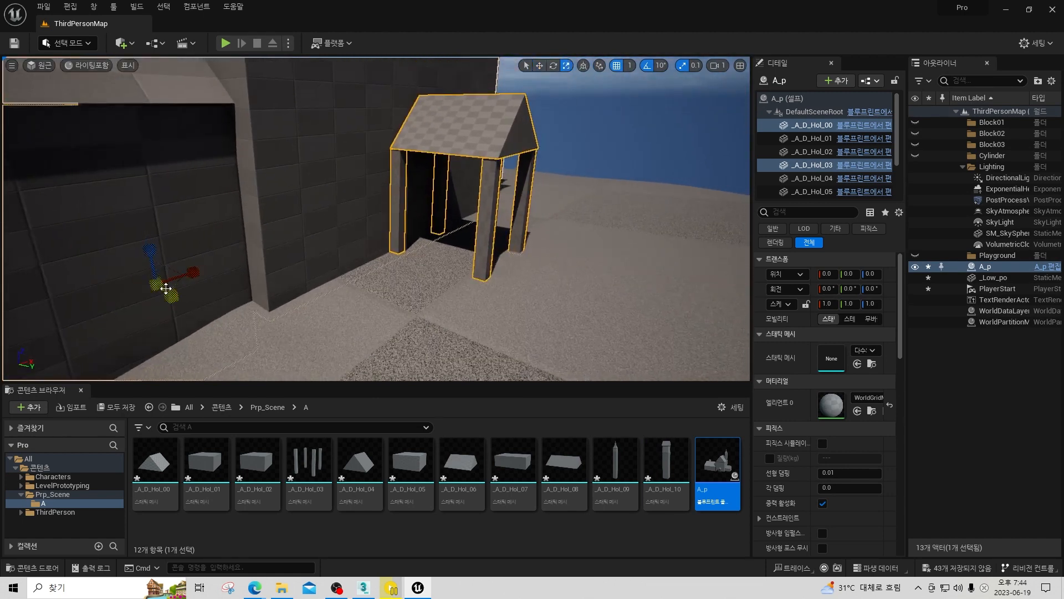
drag(160, 283, 164, 279)
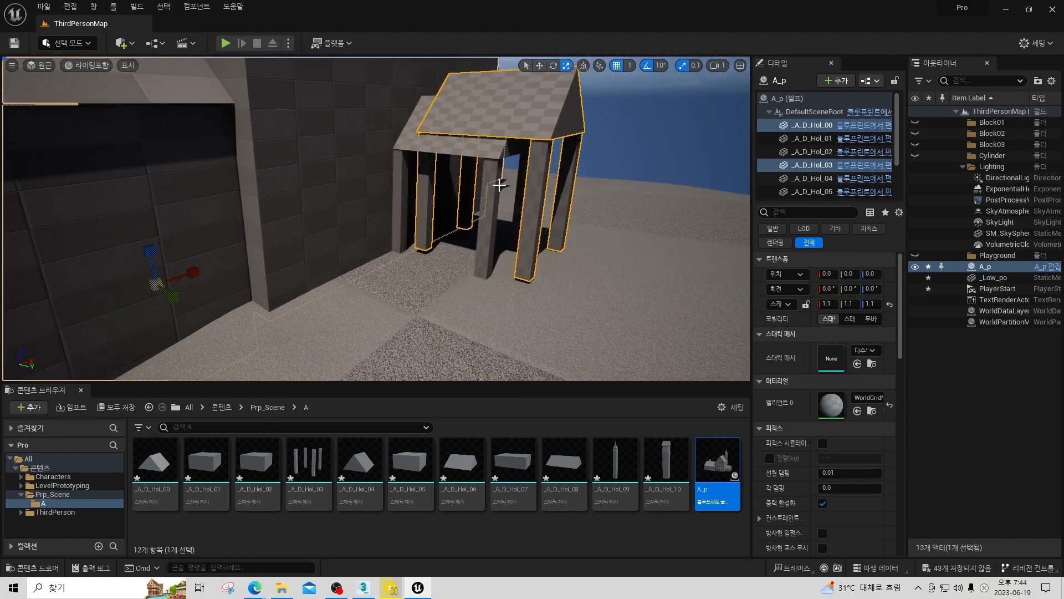
Move the scaled porch roof and pillars back against the house wall, to about X -24, Y -27, Z -14.
right_drag(500, 184, 547, 198)
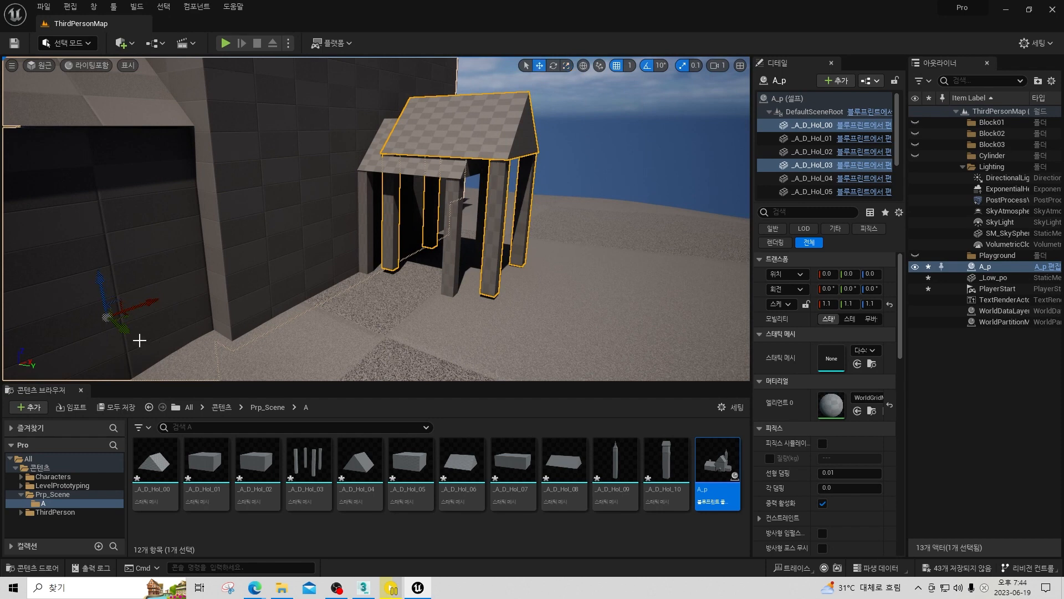
drag(121, 326, 100, 336)
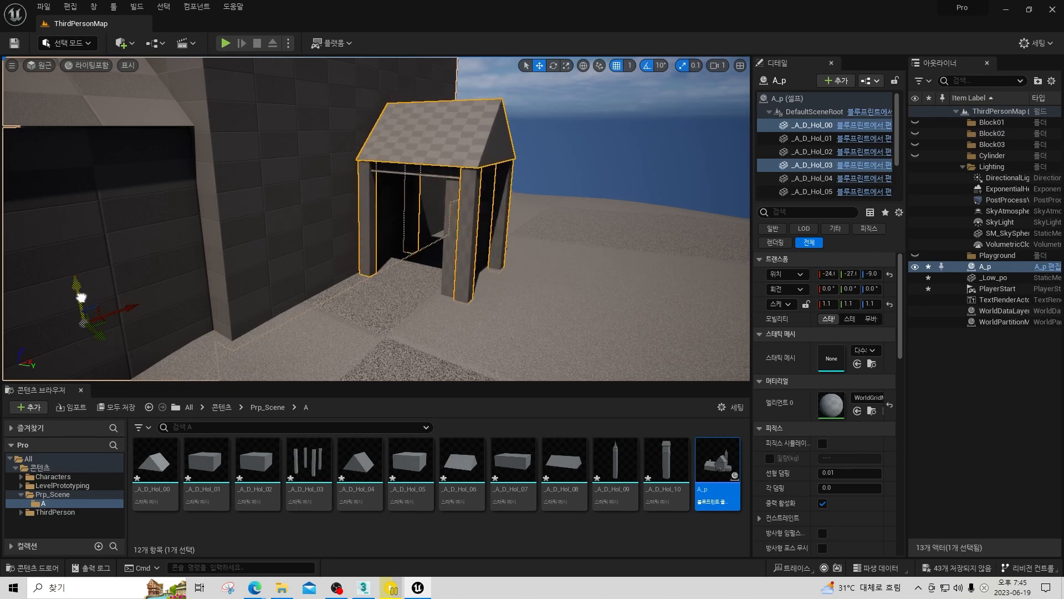
scroll(329, 238, down, 3)
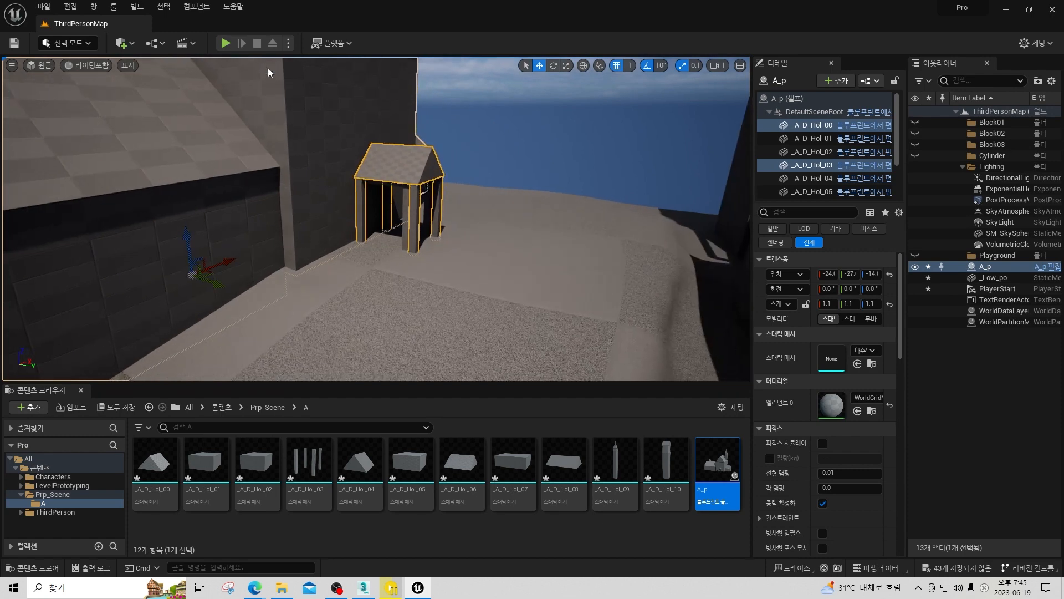
Play the level, run the character around the porch to judge its size, and stop the play session.
click(225, 43)
click(545, 232)
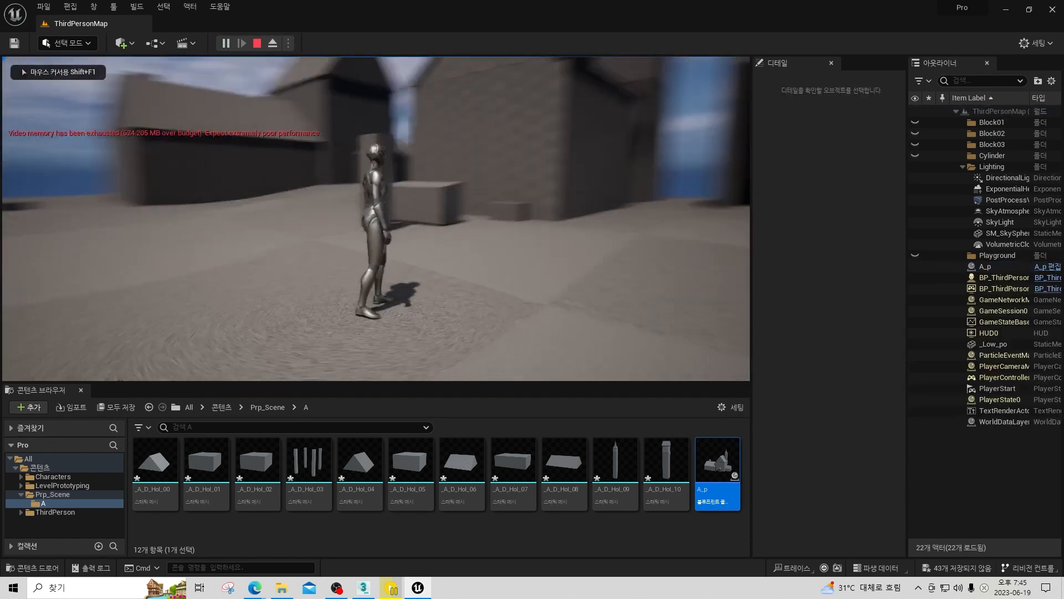
key(w)
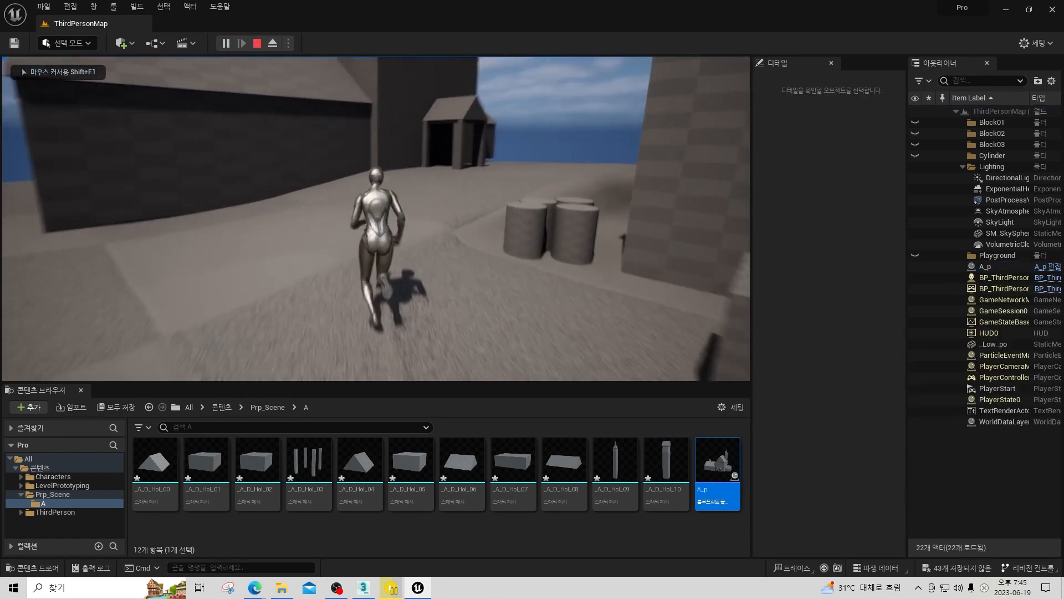
key(d)
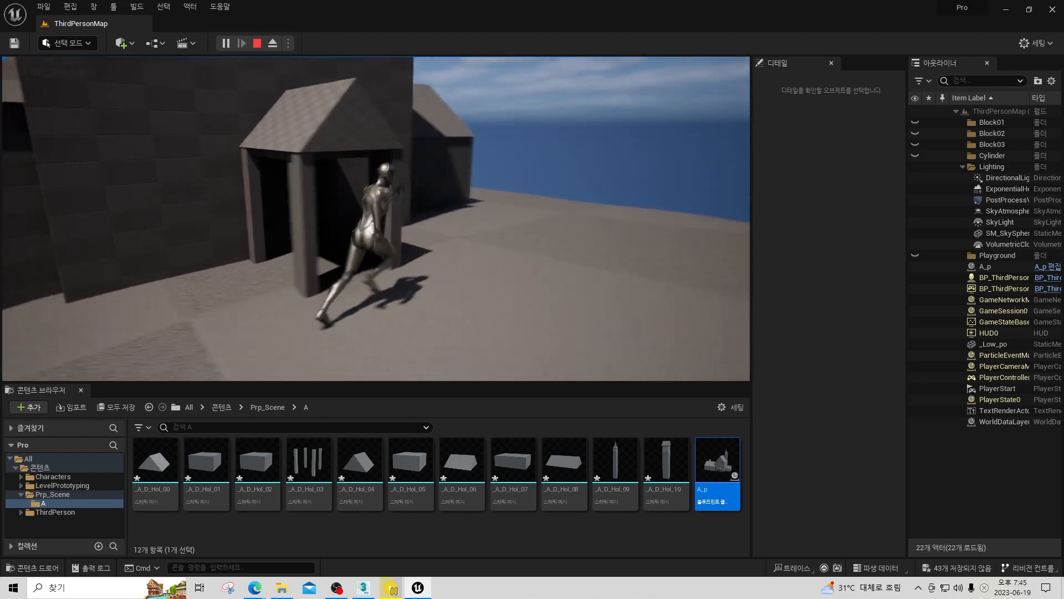
key(w)
key(d)
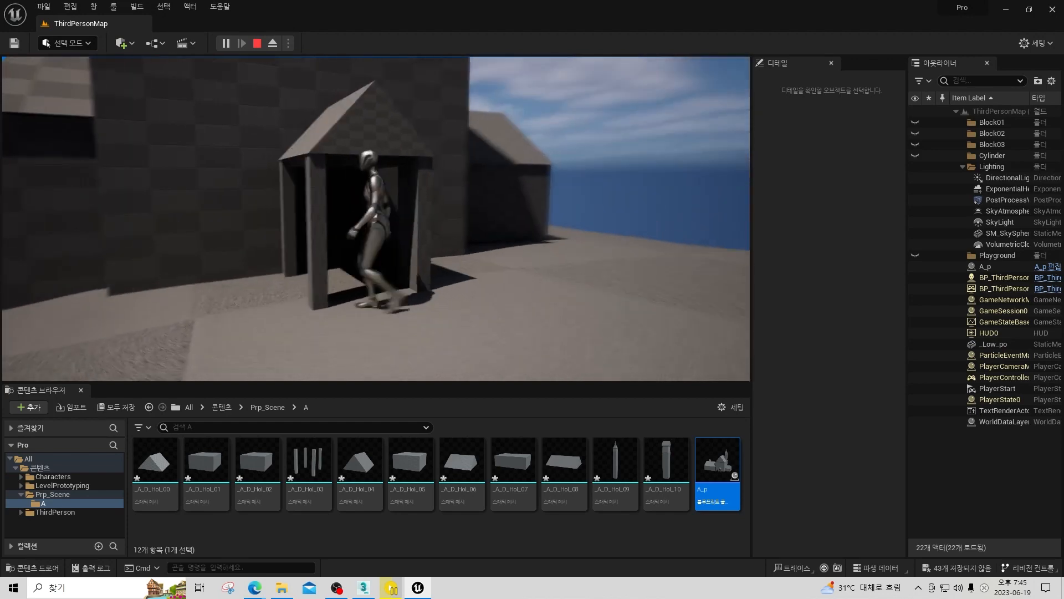
key(s)
key(d)
key(w)
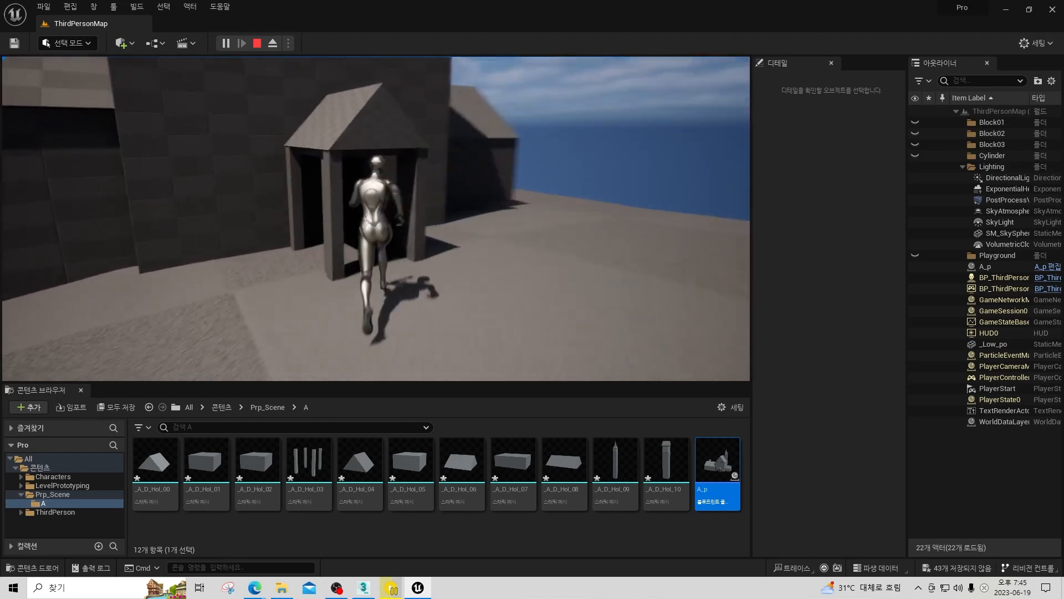
key(d)
key(w)
key(s)
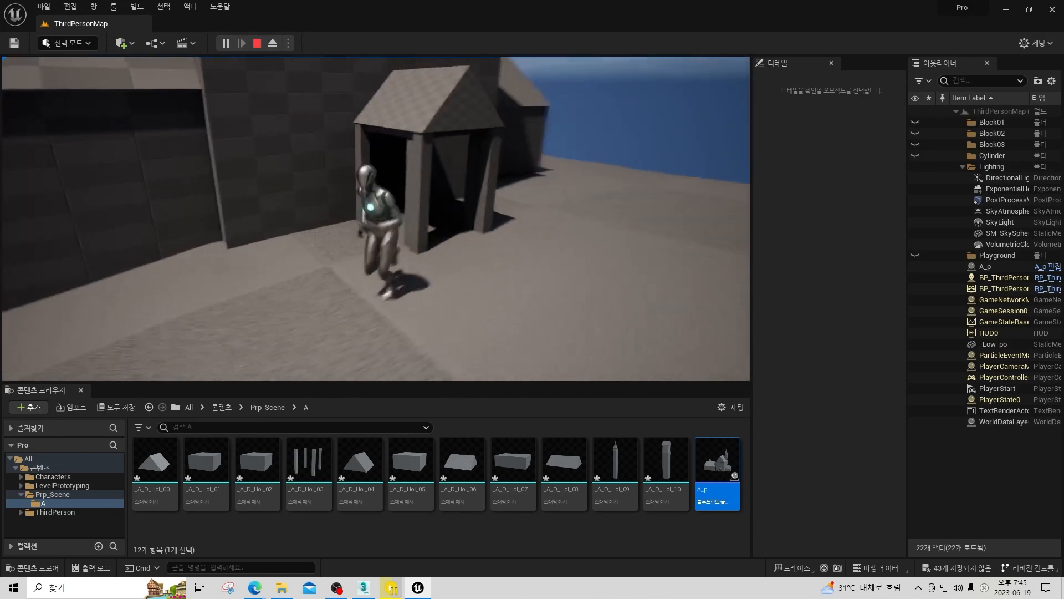
key(Escape)
mouse_move(259, 216)
right_down()
mouse_move(261, 194)
mouse_move(222, 232)
mouse_move(258, 216)
right_up()
drag(248, 213, 254, 208)
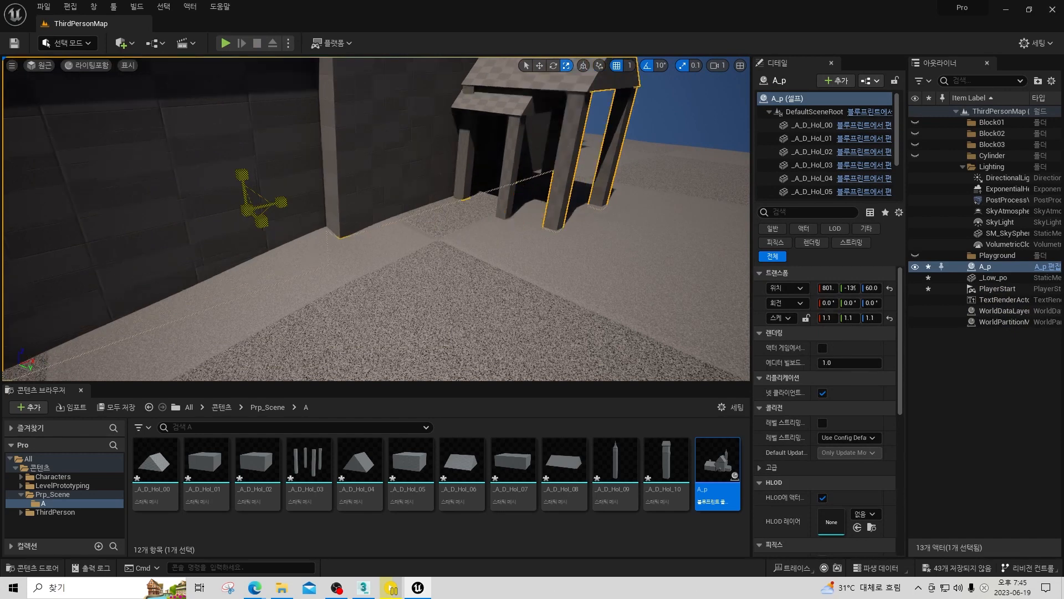
key(ctrl+z)
key(f)
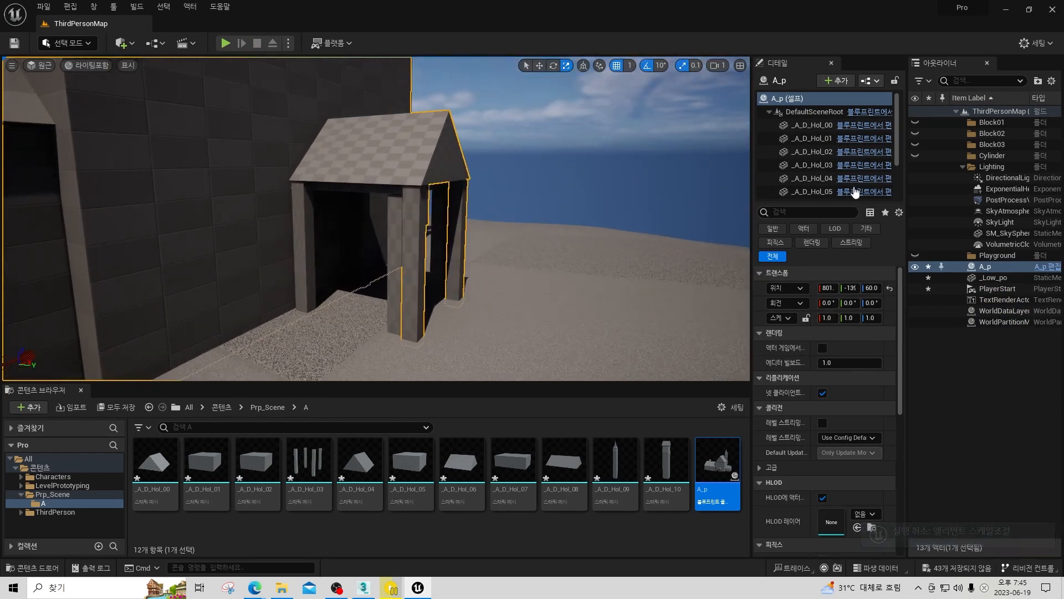
Reselect the porch components _A_D_Hol_00 and _A_D_Hol_03 and scale them uniformly to 1.2.
click(814, 152)
click(434, 155)
ctrl+click(420, 223)
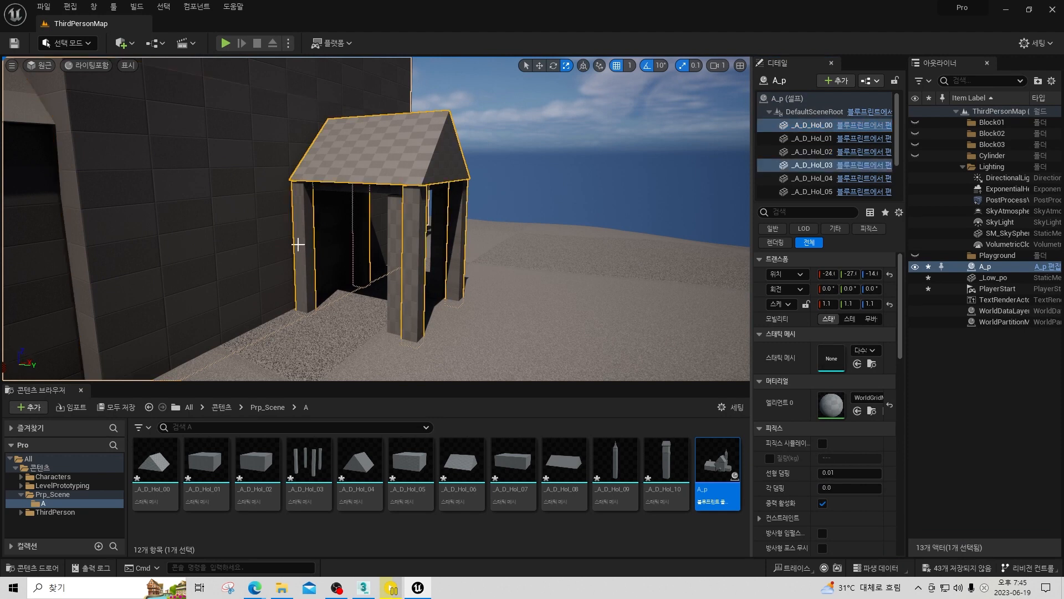
key(s)
right_drag(352, 234, 299, 233)
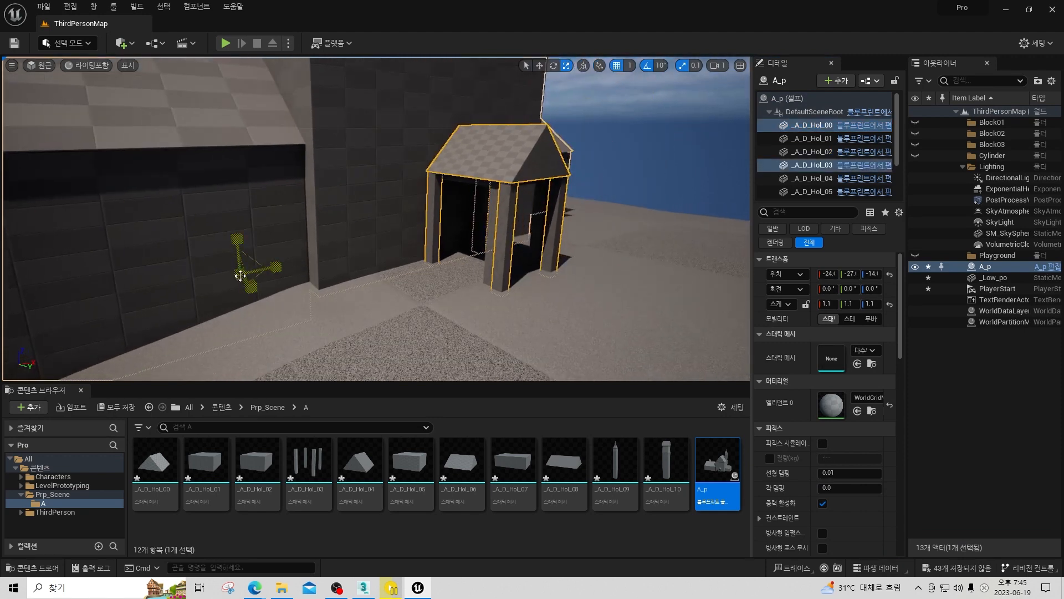
drag(240, 276, 247, 270)
Move the enlarged porch roof and pillars back against the house wall, to about X -43, Y -61, Z -14.
key(w)
right_drag(570, 246, 447, 269)
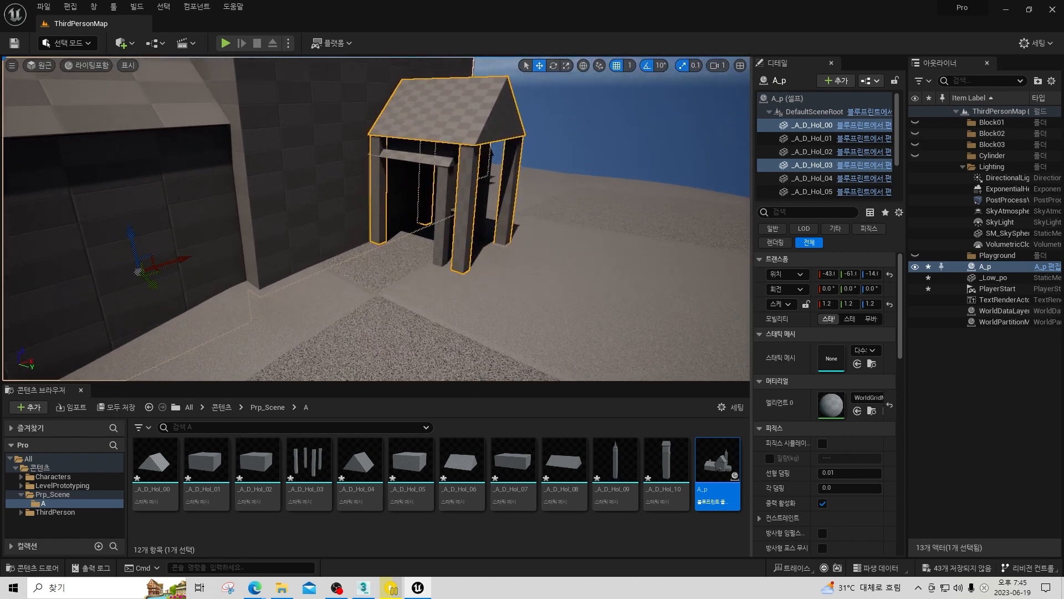
right_drag(494, 249, 413, 206)
key(d)
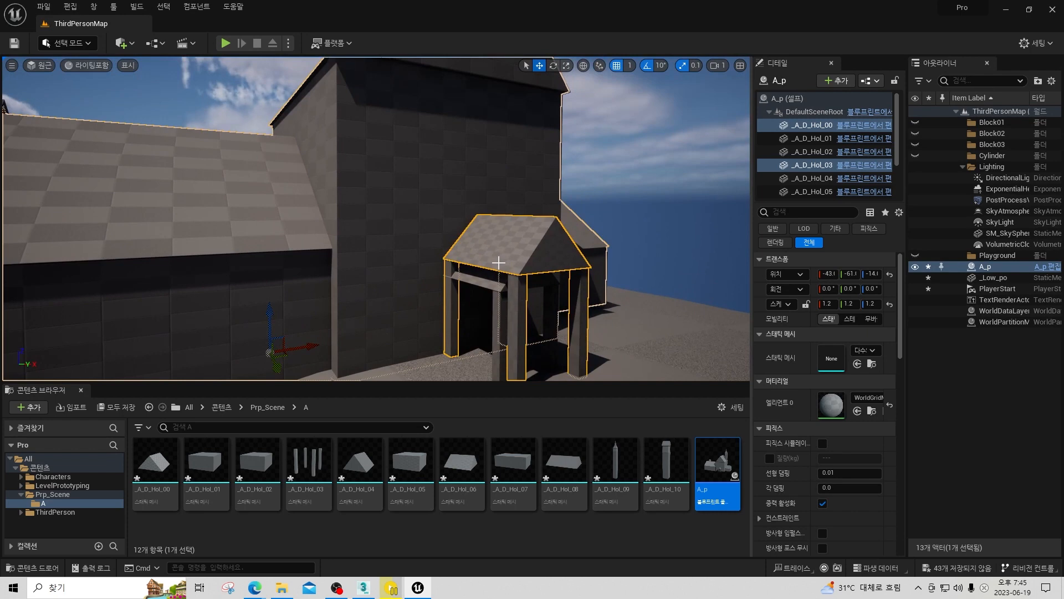
key(d)
right_drag(499, 262, 554, 284)
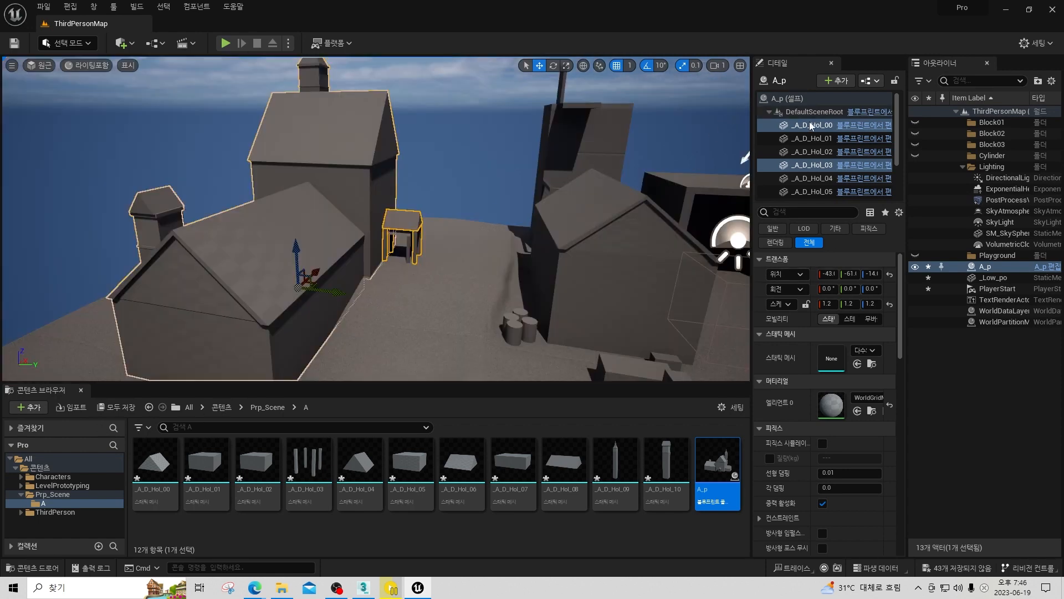
click(811, 126)
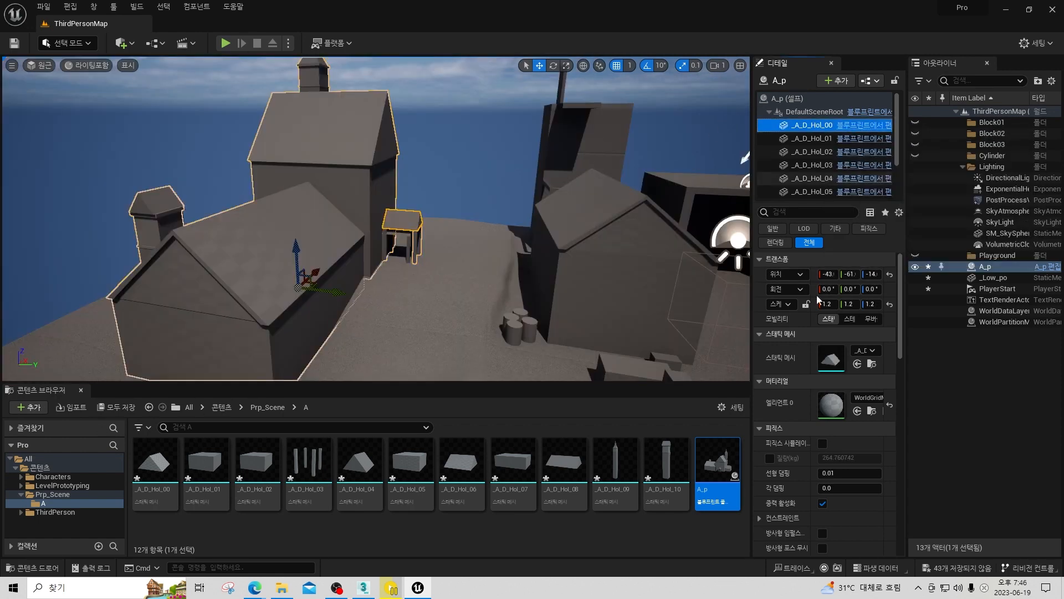
click(819, 151)
click(437, 254)
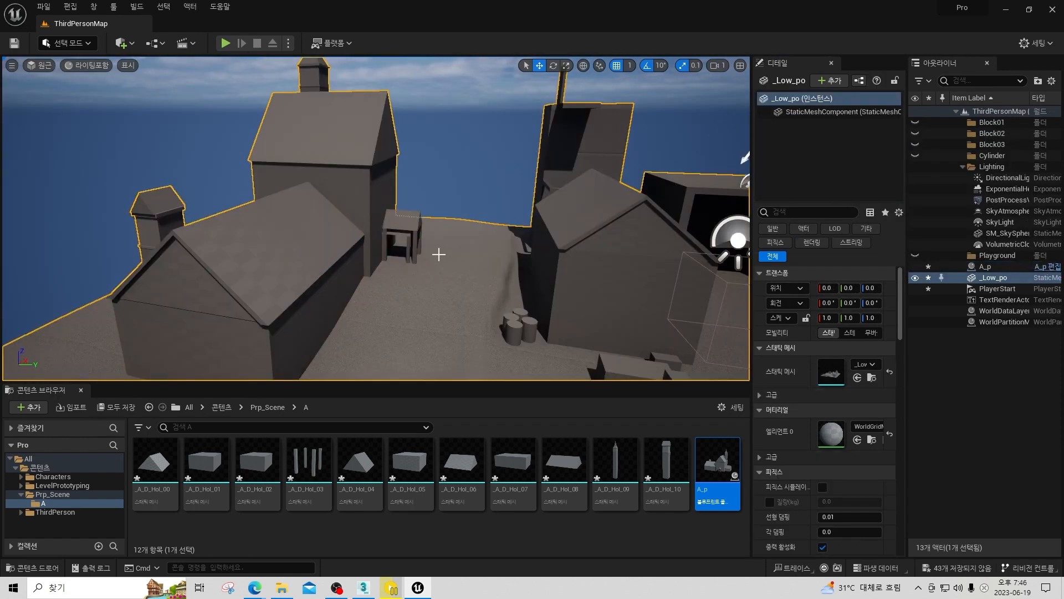
click(366, 197)
right_drag(366, 197, 246, 86)
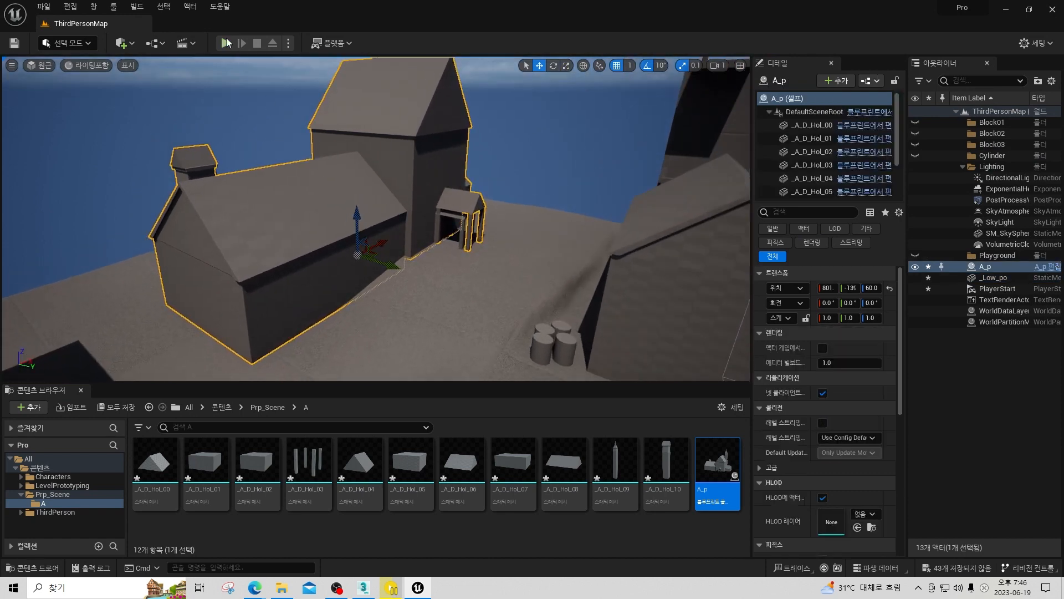
Play the level again, run the character up to the enlarged porch to check its scale, and stop playing.
click(226, 43)
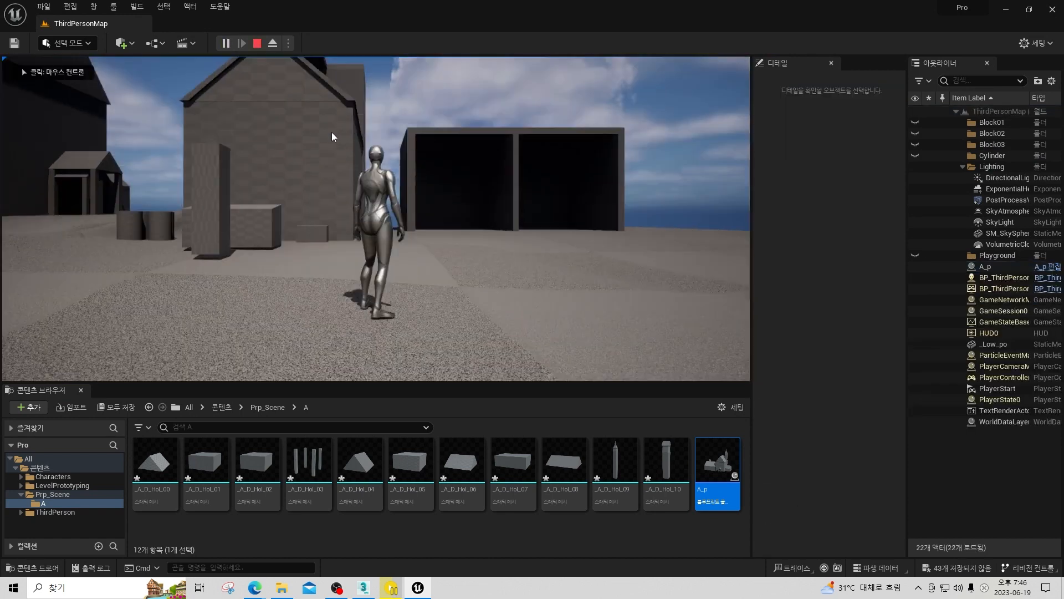
click(332, 132)
key(w)
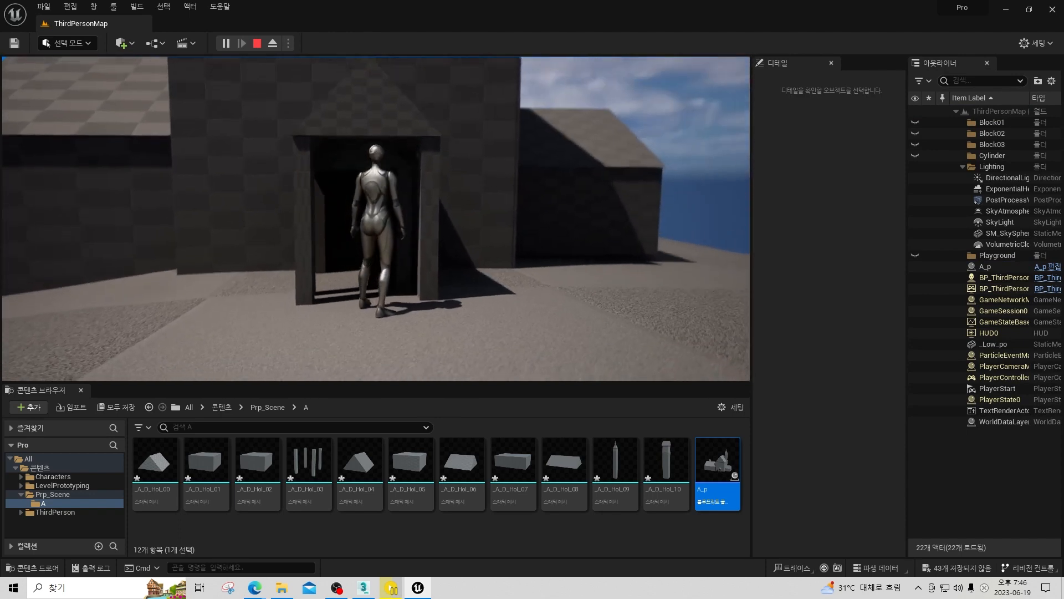
key(a)
key(Escape)
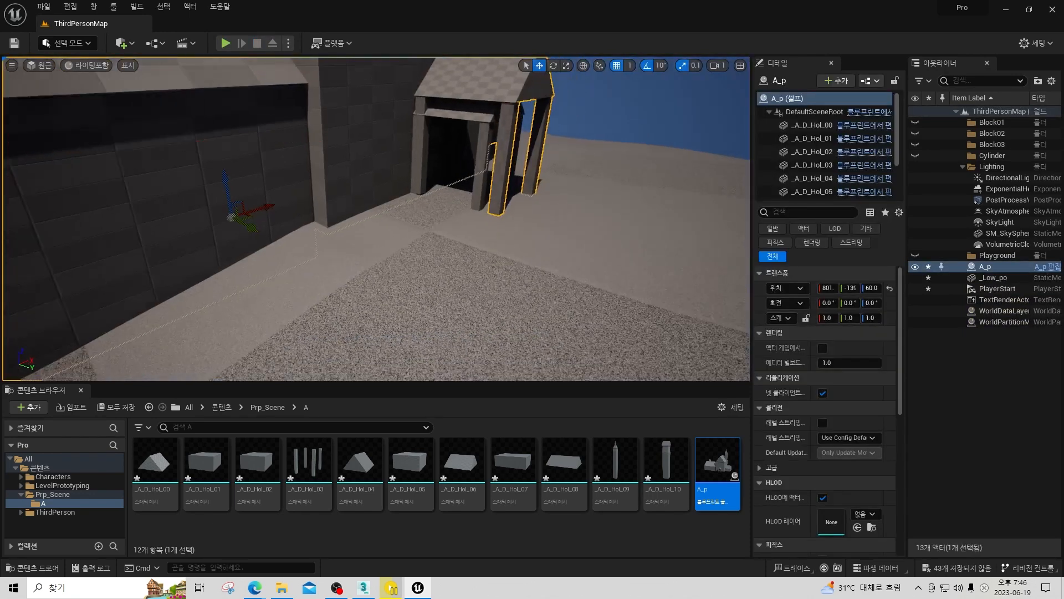
View the whole A_p house among the blockout buildings and look through the actor commands available for it.
key(s)
mouse_move(379, 169)
right_down()
mouse_move(368, 164)
mouse_move(379, 169)
right_up()
right_drag(436, 211, 470, 165)
key(w)
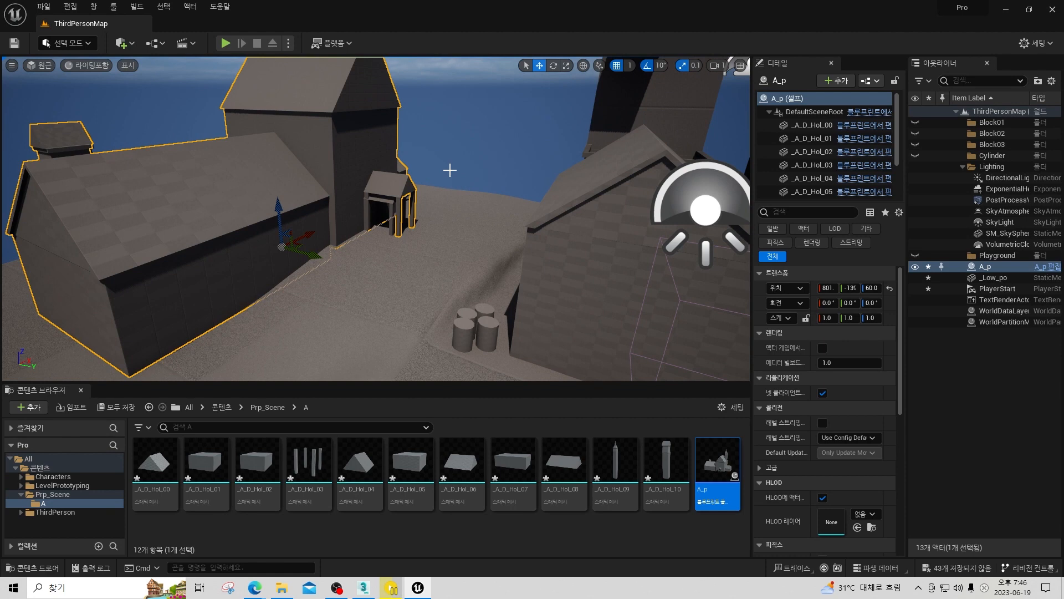
right_drag(469, 165, 475, 139)
mouse_move(352, 231)
right_down()
mouse_move(341, 191)
mouse_move(340, 235)
mouse_move(353, 231)
right_up()
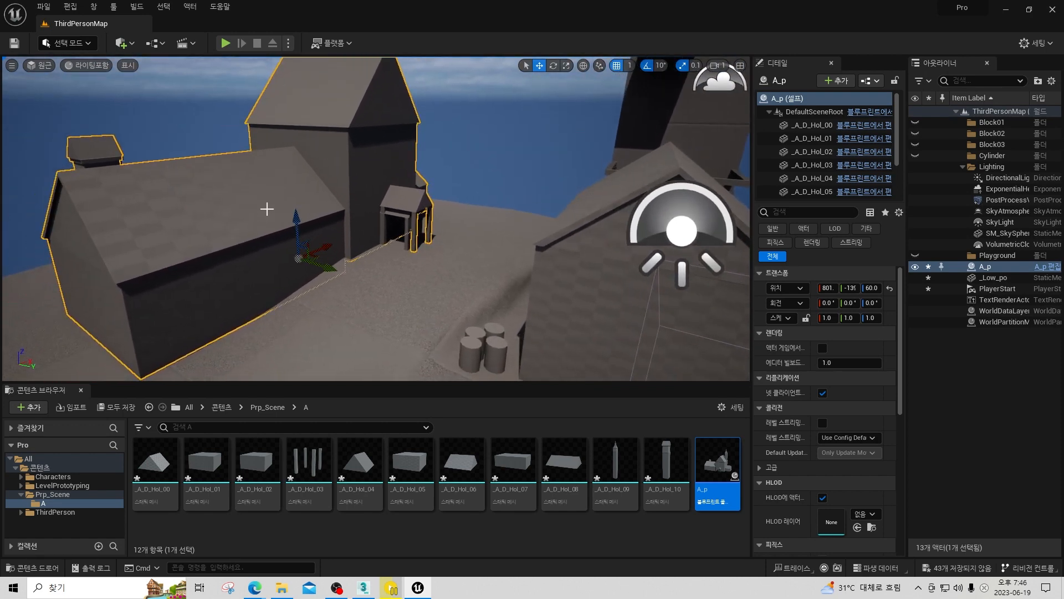
right_drag(267, 209, 267, 213)
right_click(329, 207)
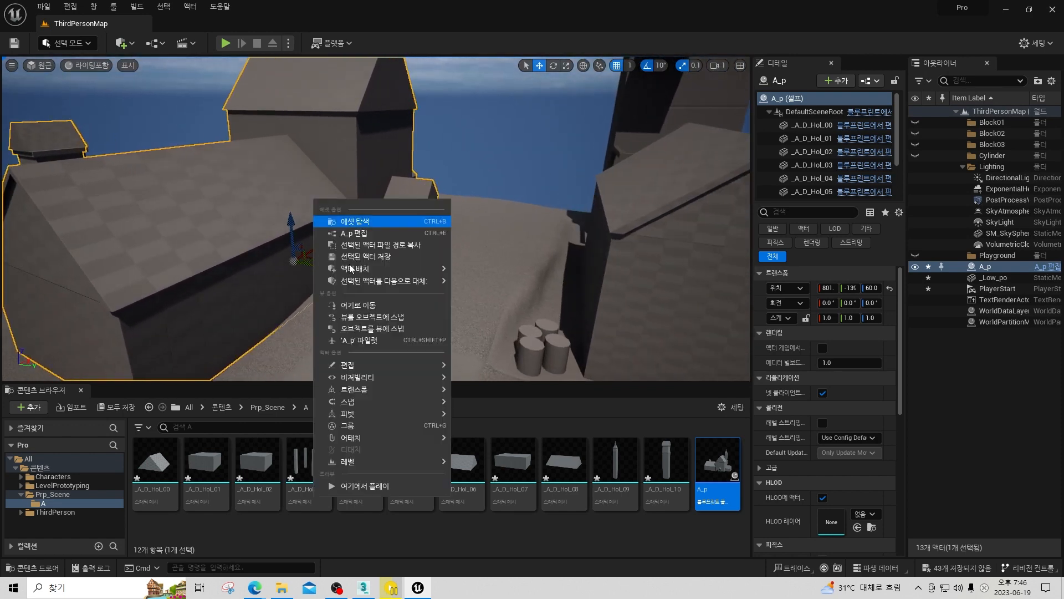
mouse_move(415, 269)
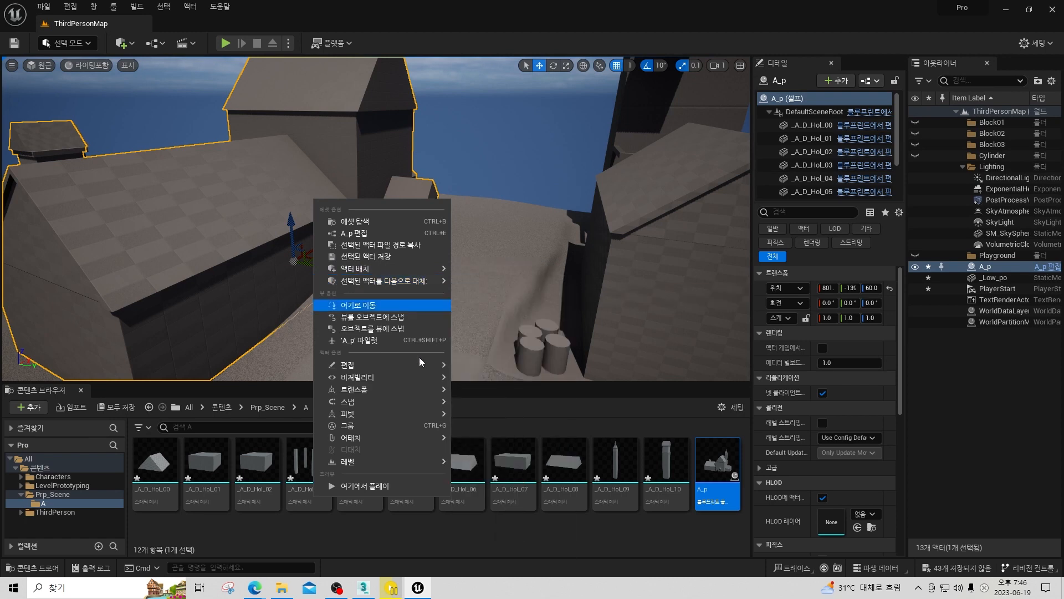
mouse_move(419, 408)
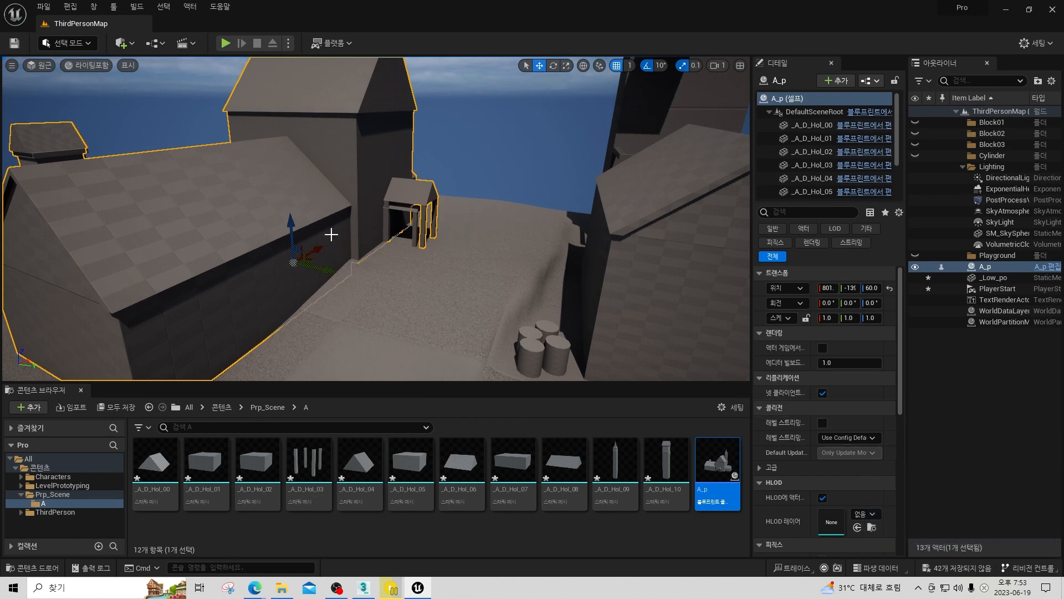
Export the selected A_p house to the Work folder as PP.fbx, overwriting the existing file and using FBX 2020 compatibility.
right_drag(376, 218, 517, 221)
scroll(375, 219, down, 1)
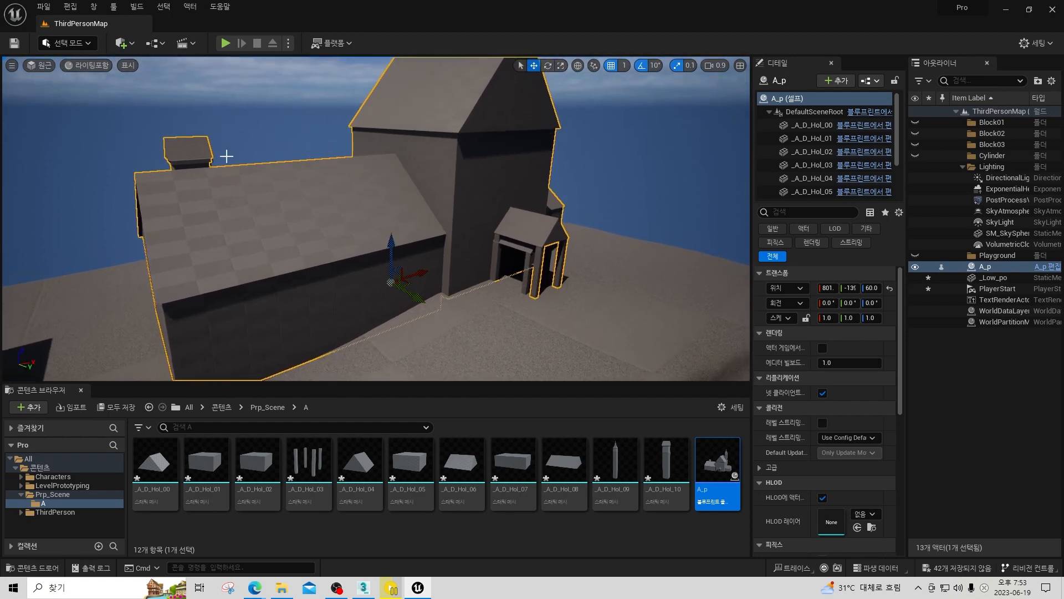
right_drag(394, 236, 354, 214)
click(38, 7)
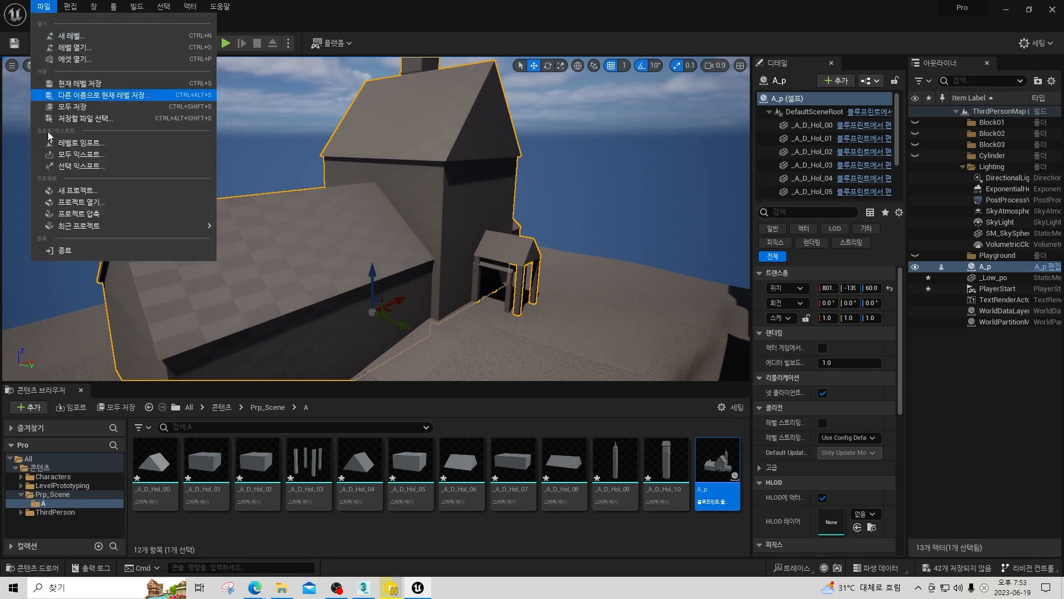
click(79, 167)
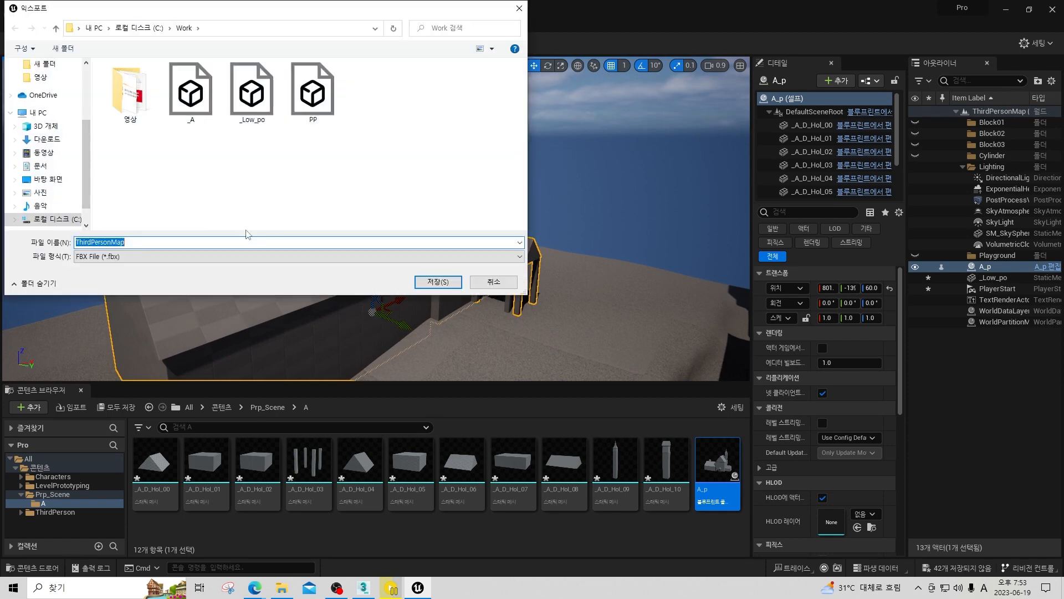
double_click(312, 93)
click(554, 297)
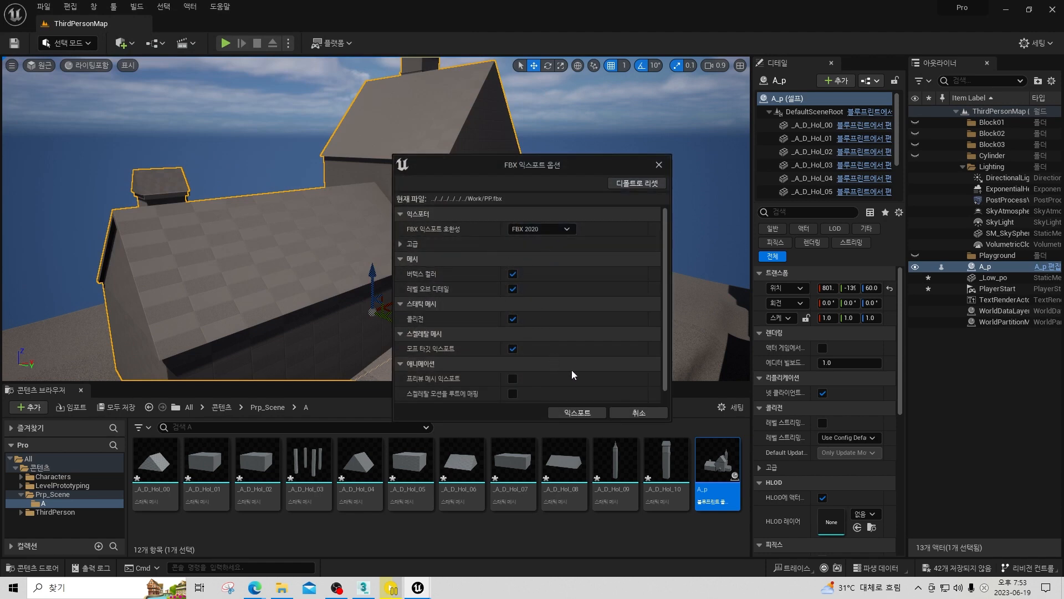
click(580, 414)
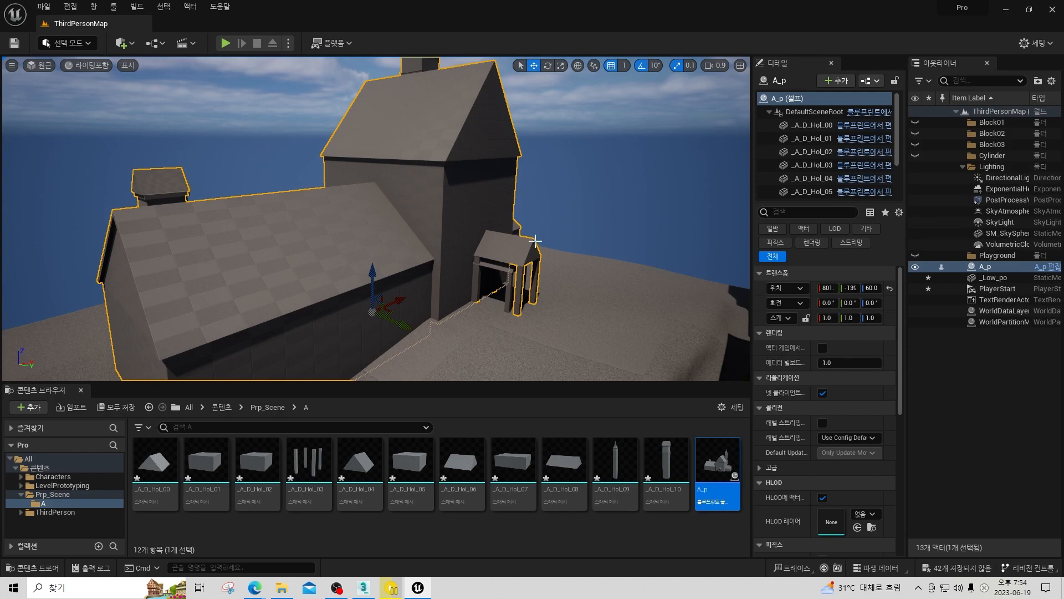
Switch to 3ds Max and import PP.fbx into the _Scale.max scene with the Add and update animation option.
key(alt+Tab)
click(606, 239)
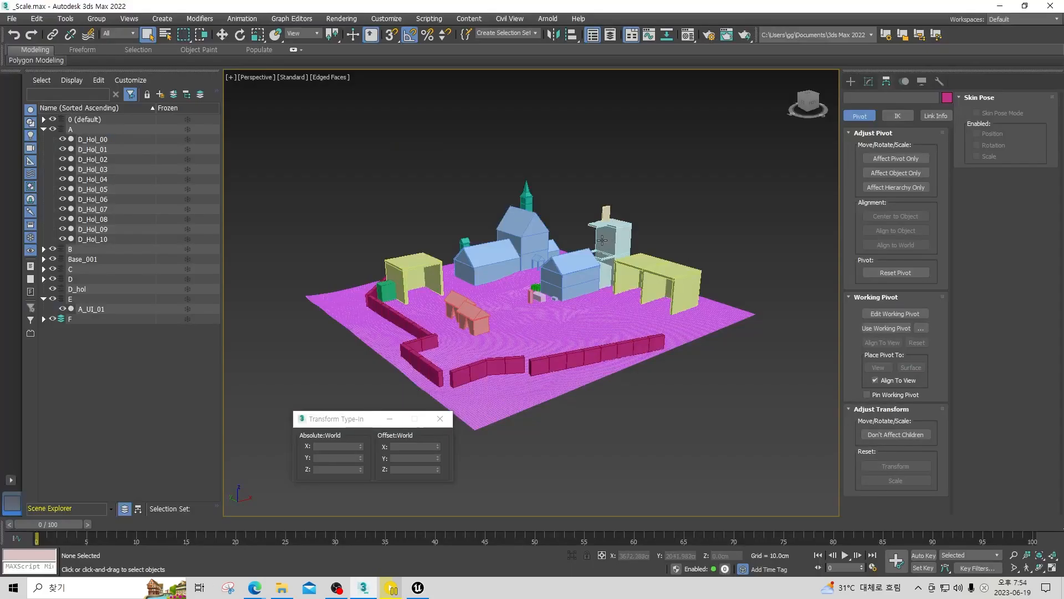
click(13, 22)
mouse_move(114, 170)
click(161, 169)
double_click(612, 139)
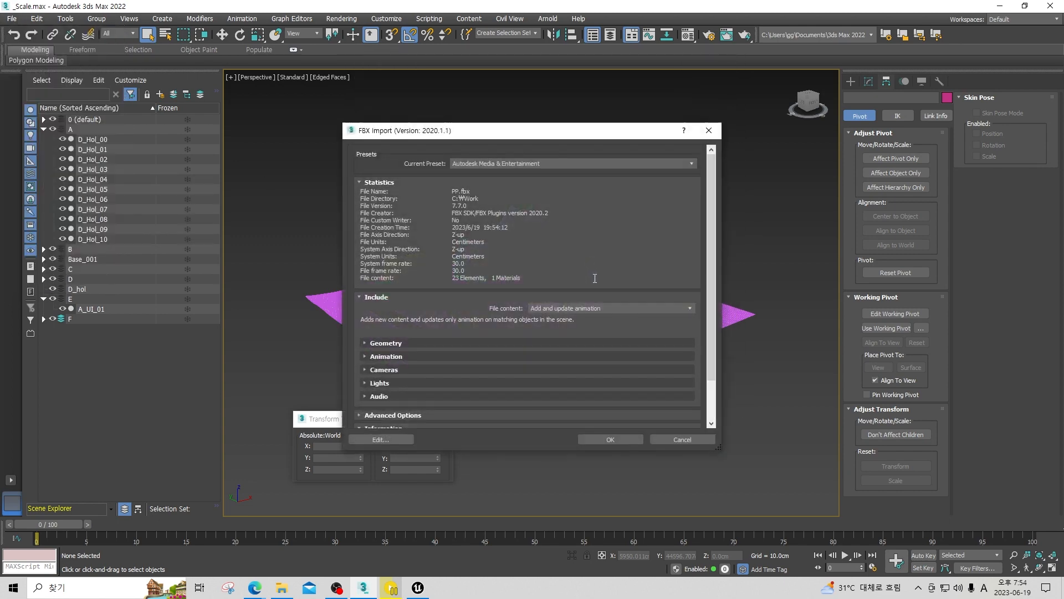
click(615, 439)
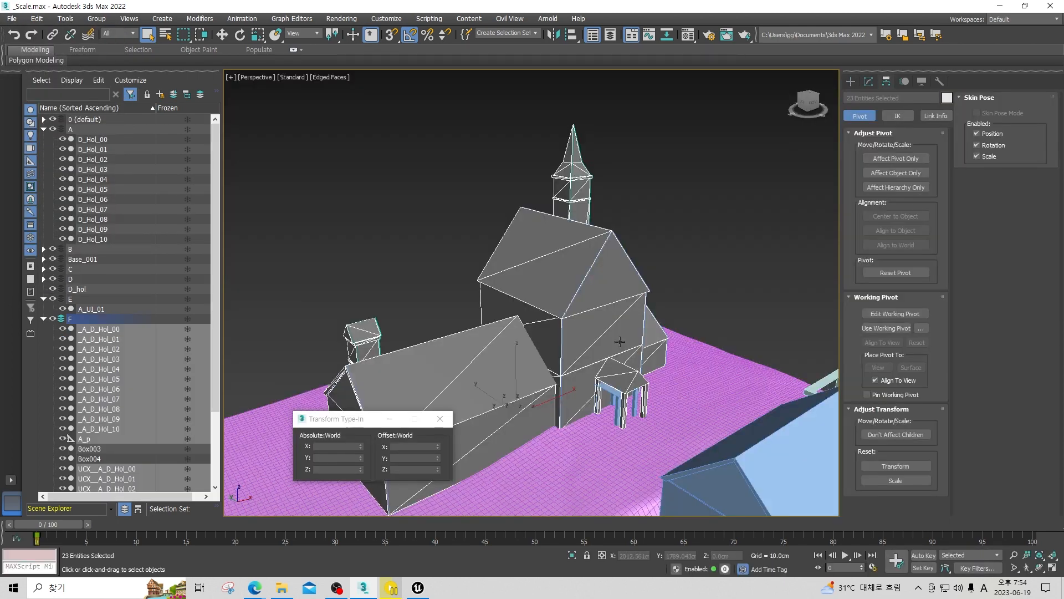
Compare the imported porch with the original one, selecting the roof objects _A_D_Hol_00 and D_Hol_00 in turn.
scroll(530, 305, down, 5)
scroll(576, 246, up, 10)
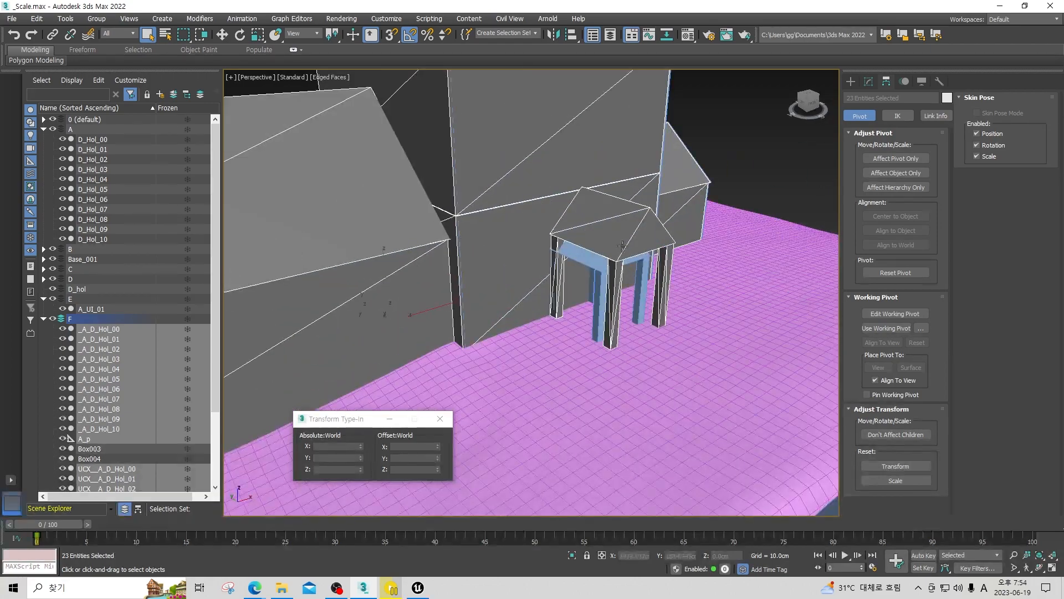
scroll(623, 246, up, 3)
mouse_move(593, 254)
alt+middle_down()
mouse_move(554, 242)
mouse_move(584, 246)
alt+middle_up()
scroll(575, 264, up, 1)
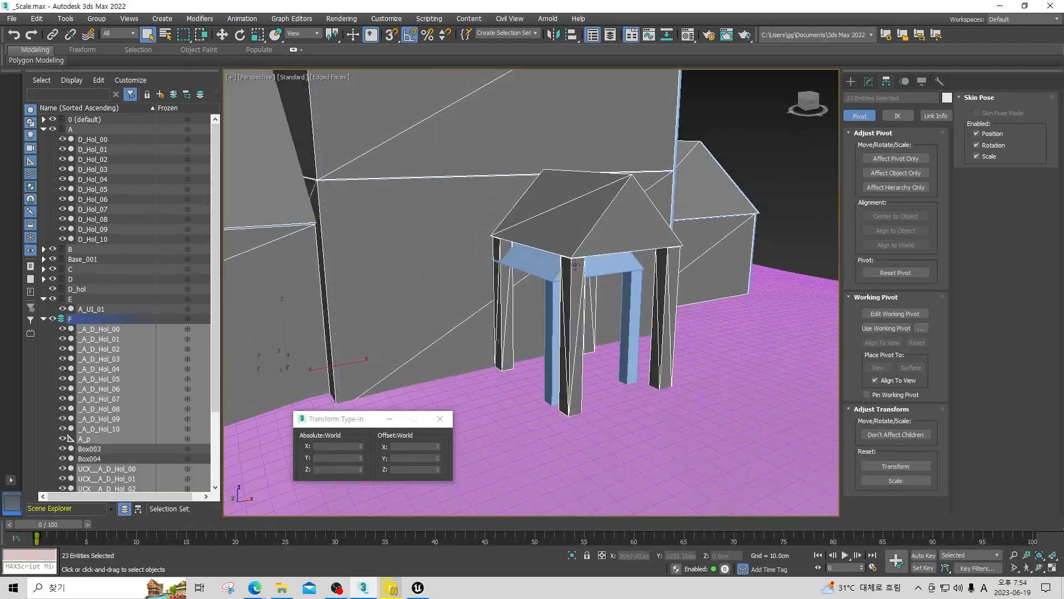
click(553, 268)
click(577, 245)
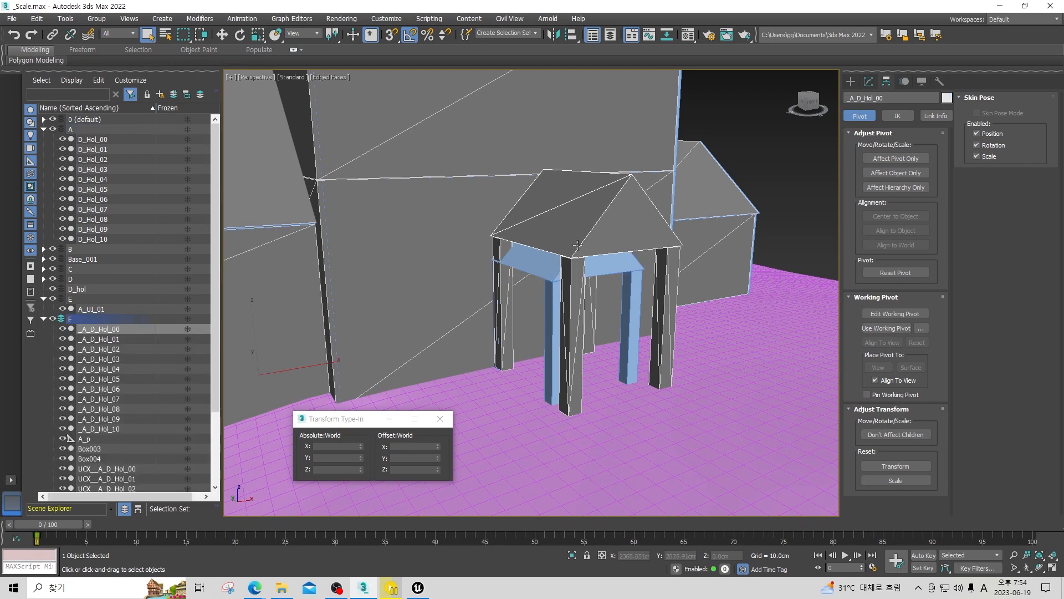
click(552, 267)
alt+middle_drag(556, 280, 577, 273)
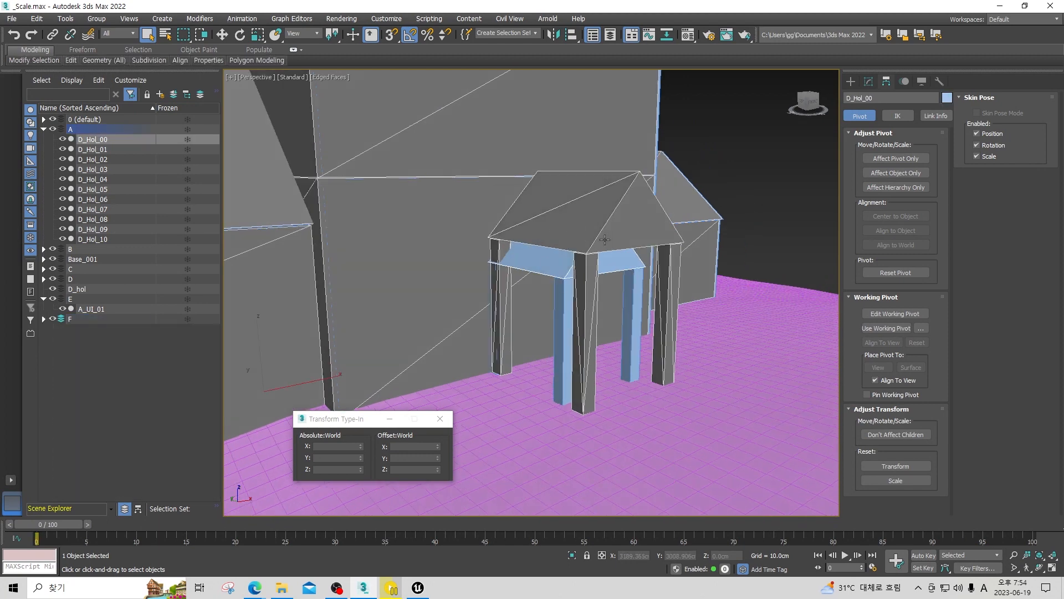
scroll(561, 256, down, 8)
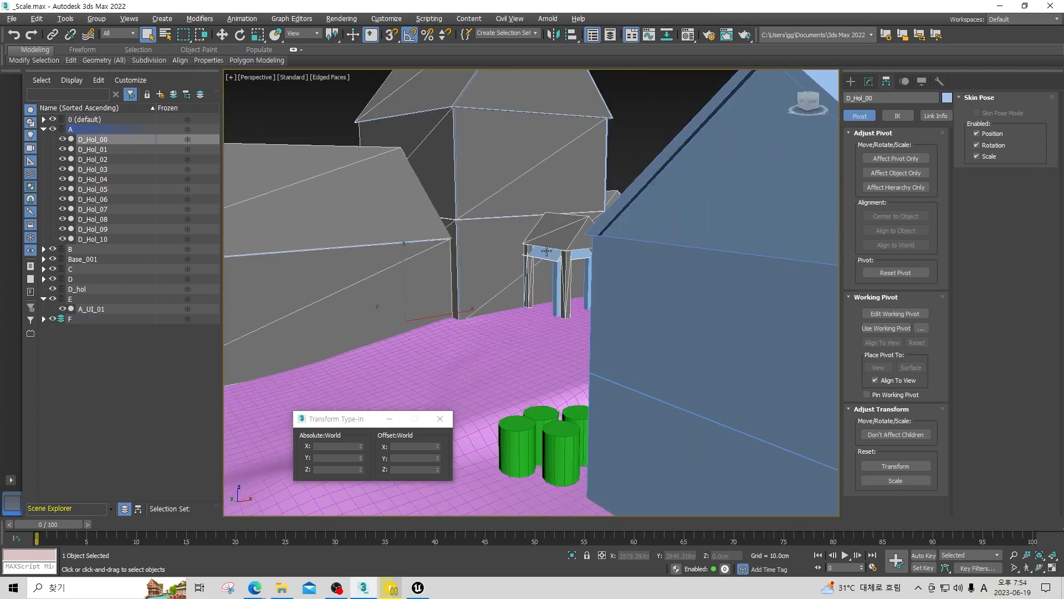
alt+middle_drag(514, 259, 505, 290)
scroll(515, 269, up, 2)
Switch back to Unreal Editor, play the level, run the character around the blockout buildings up to the house porch, and stop playing.
key(alt+Tab)
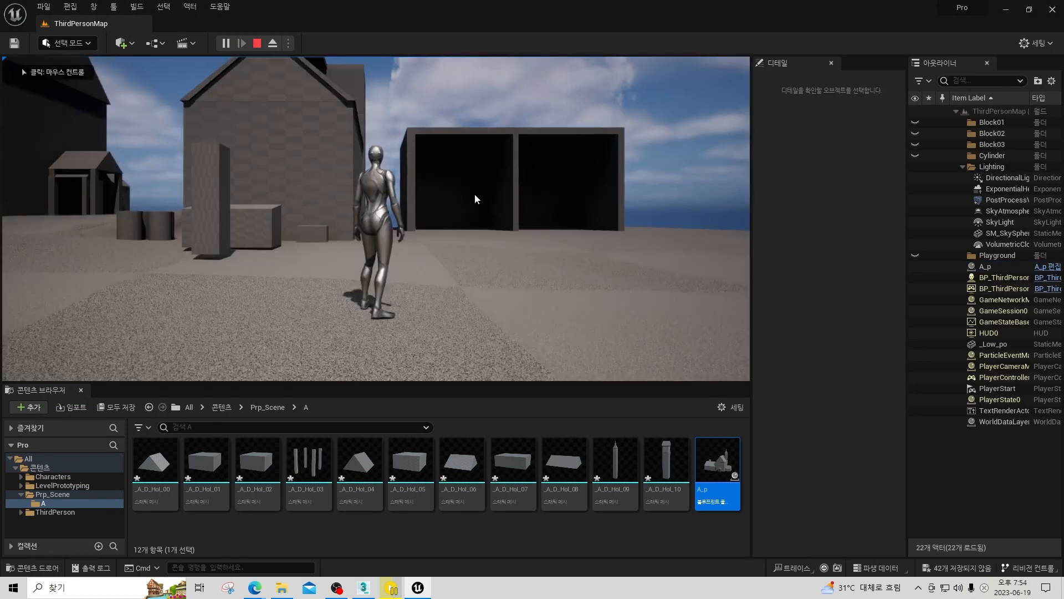
click(474, 194)
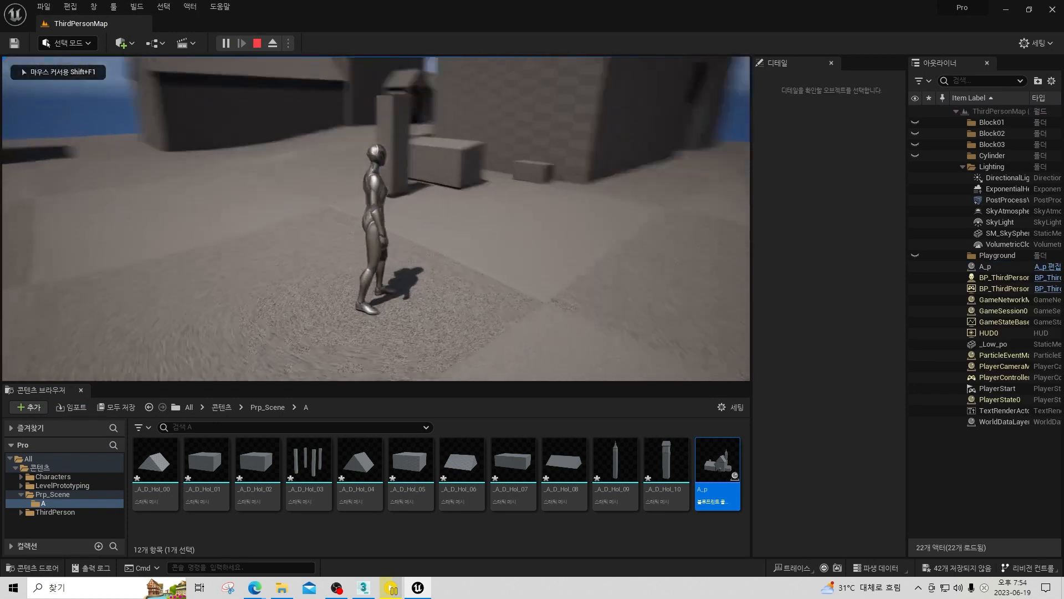
key(w)
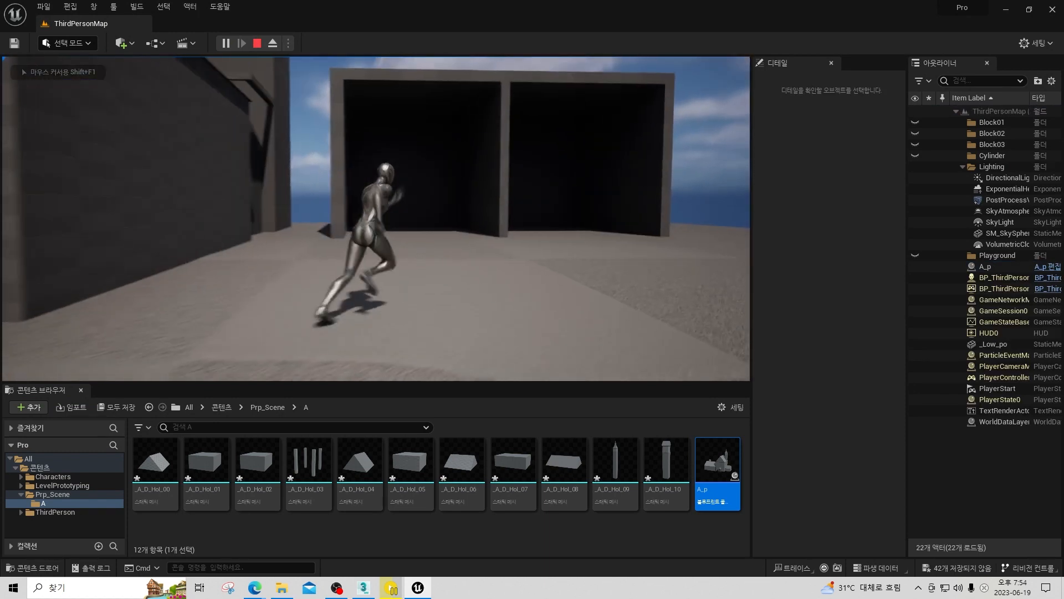
key(d)
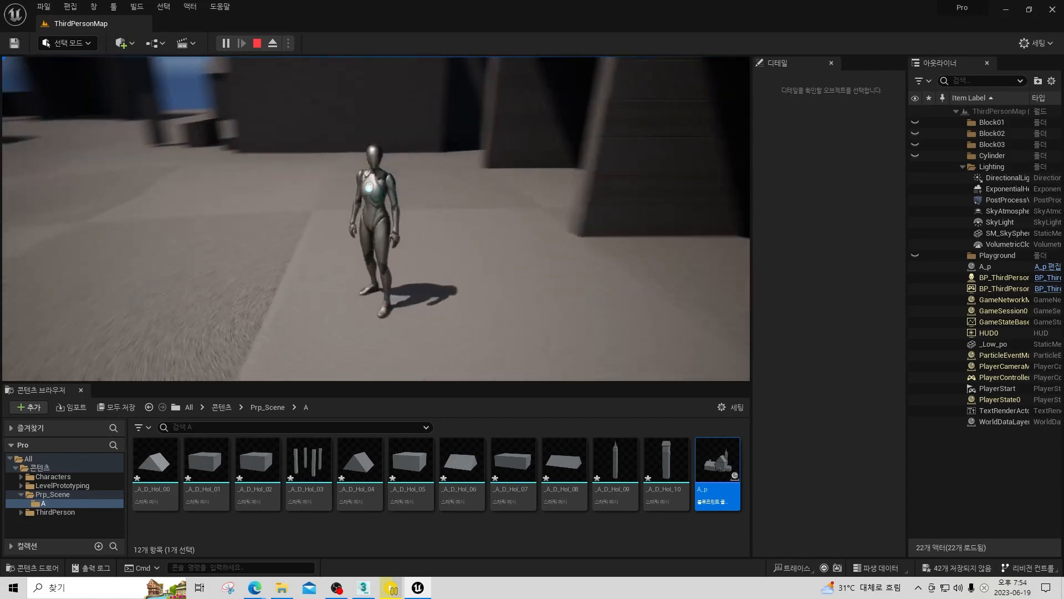
key(w)
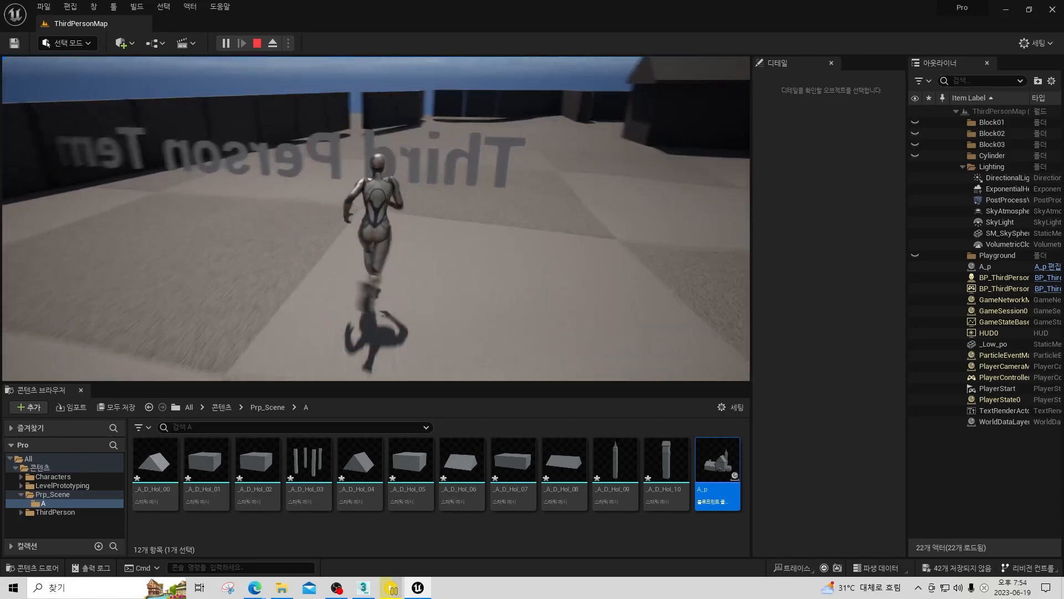
key(d)
key(w)
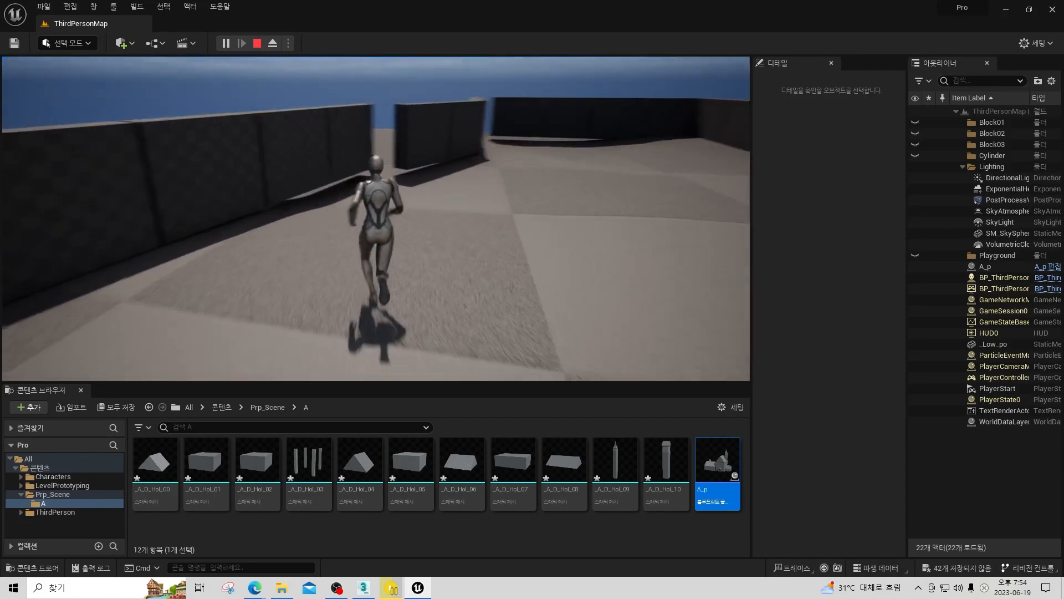
key(w)
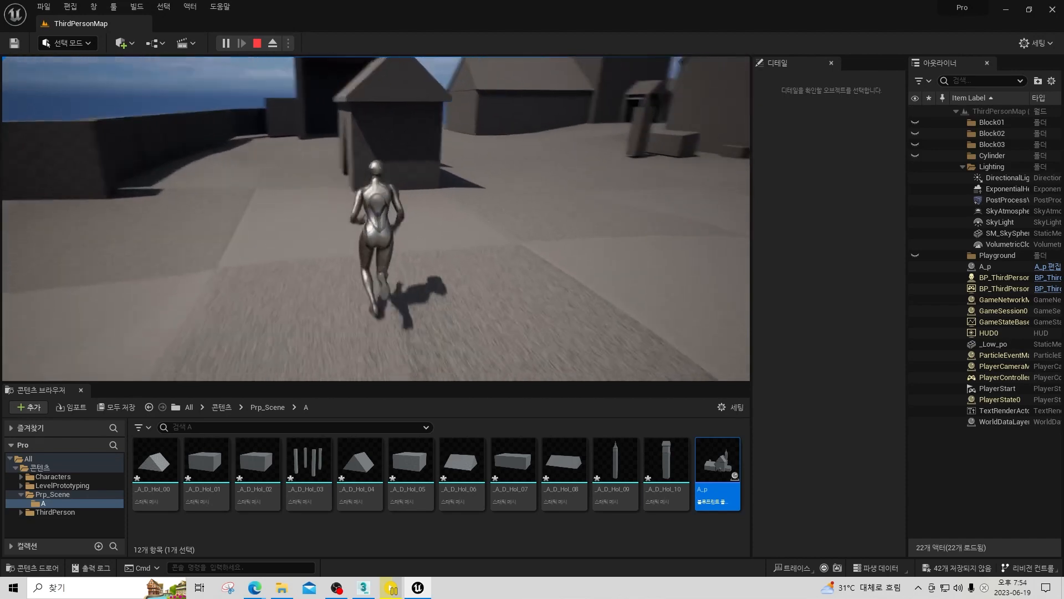
key(d)
key(w)
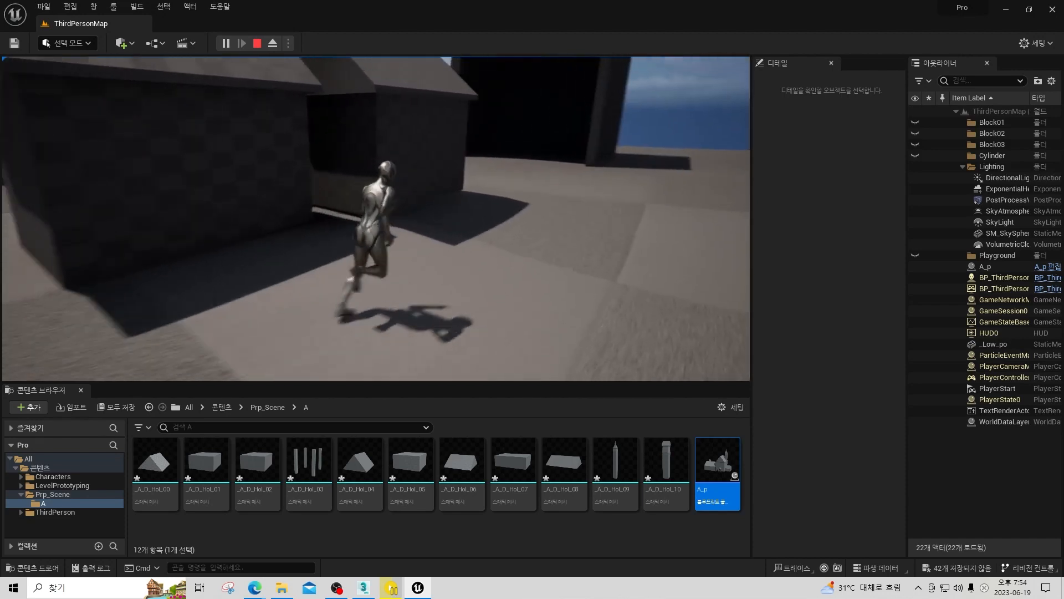
key(d)
key(w)
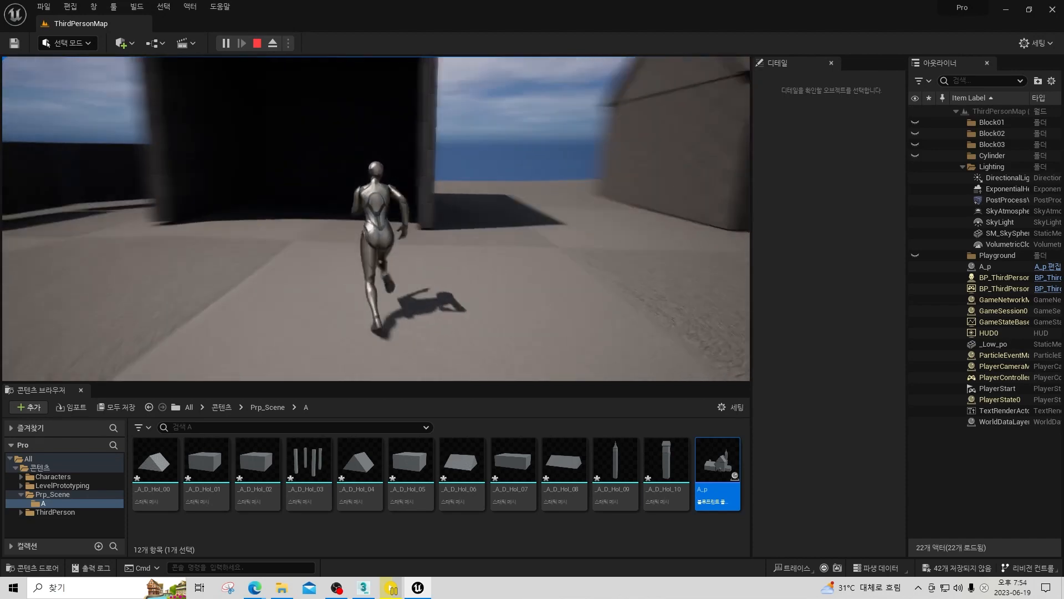
key(d)
key(w)
key(d)
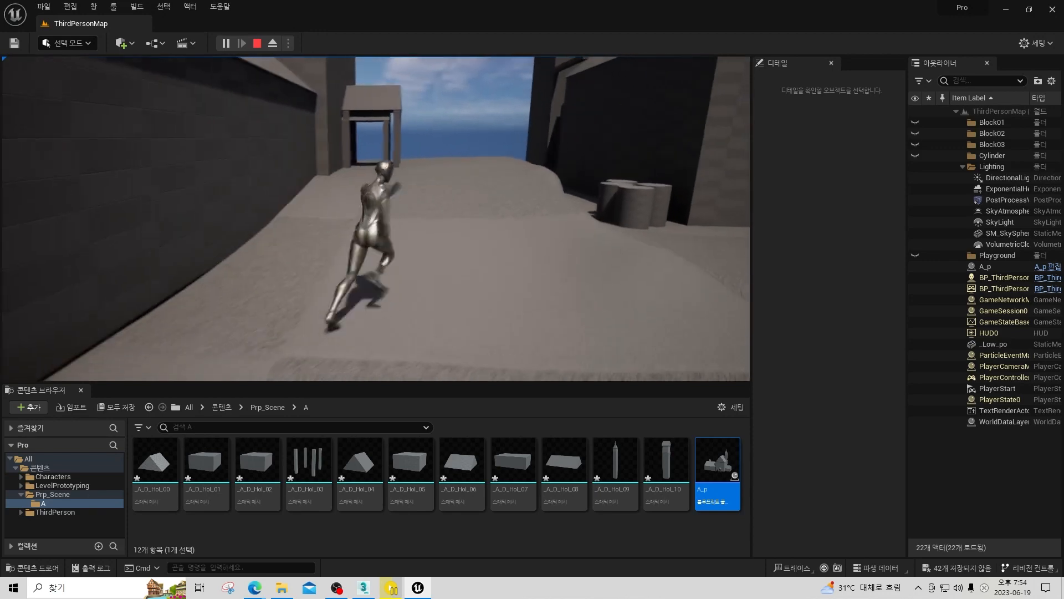
key(w)
key(a)
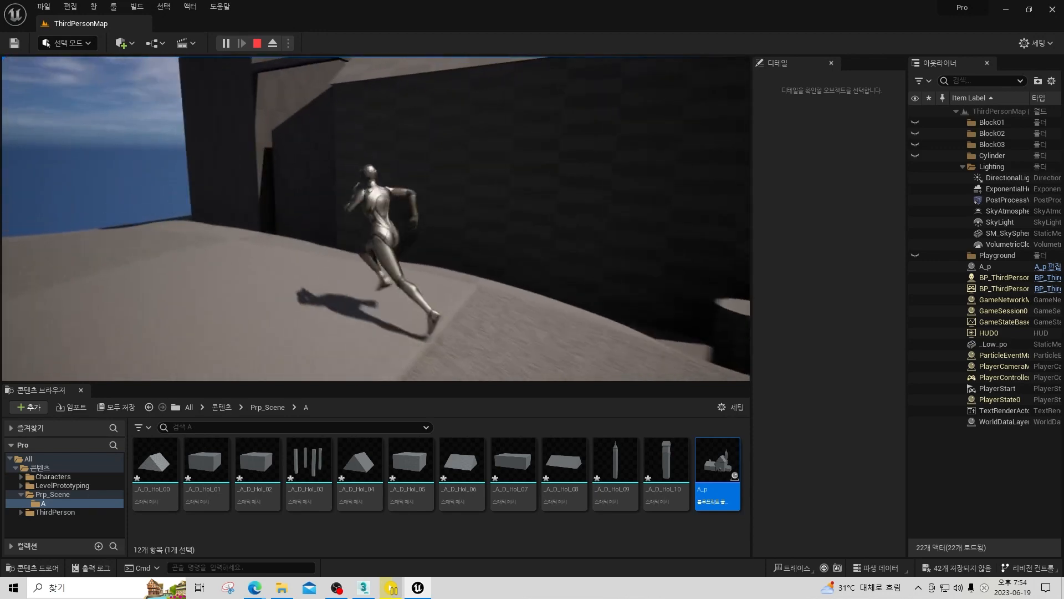
key(Escape)
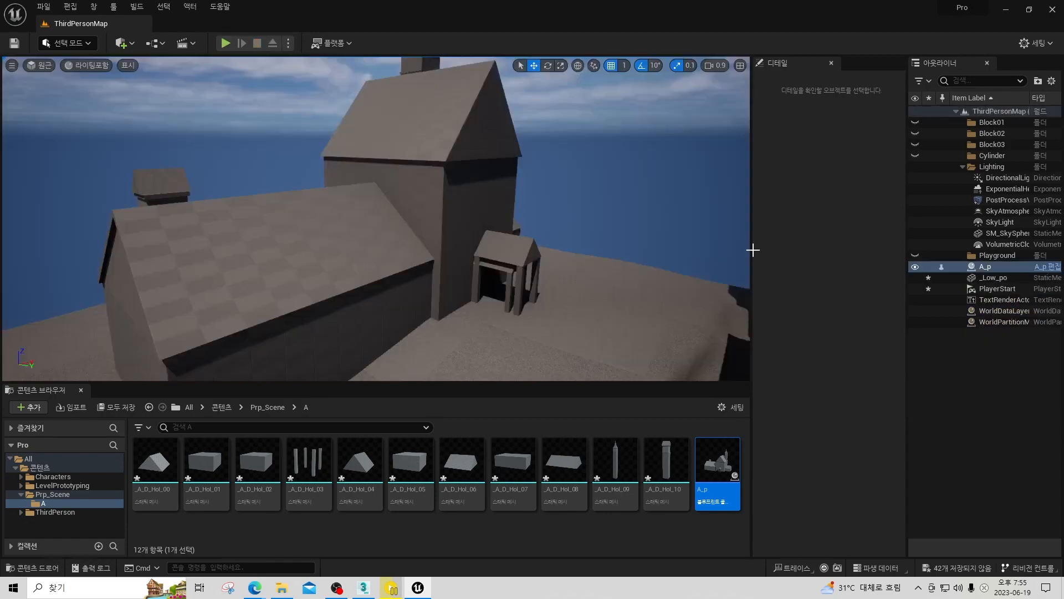
Select the DirectionalLight above the blockout buildings and adjust its intensity to about 3 lux.
key(w)
right_drag(376, 218, 221, 238)
key(s)
right_drag(546, 217, 547, 188)
key(w)
right_drag(428, 212, 450, 226)
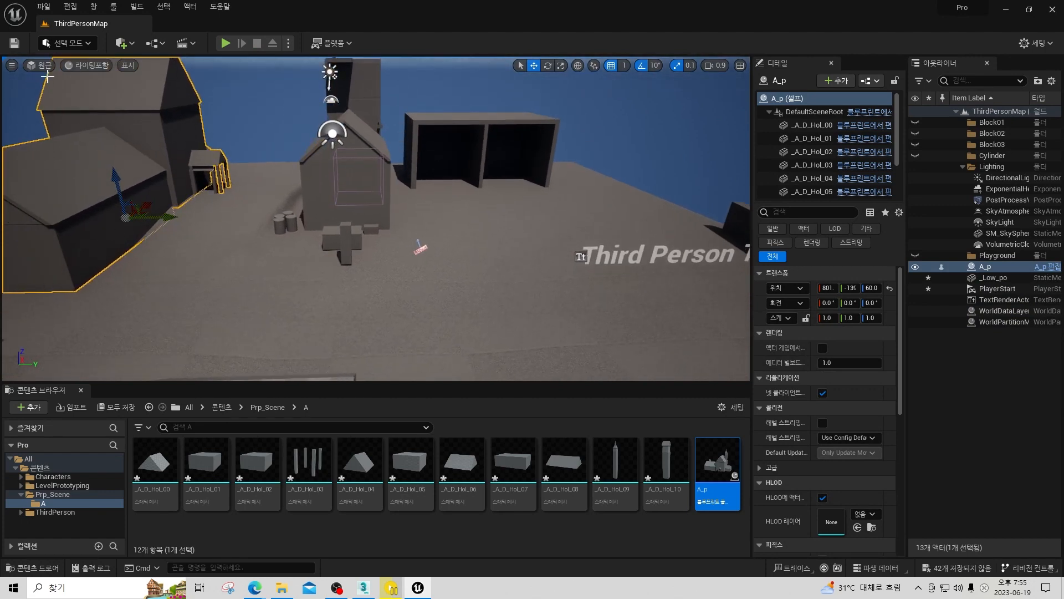
click(331, 73)
key(a)
mouse_move(400, 174)
right_down()
mouse_move(403, 155)
mouse_move(427, 155)
mouse_move(382, 176)
right_up()
key(a)
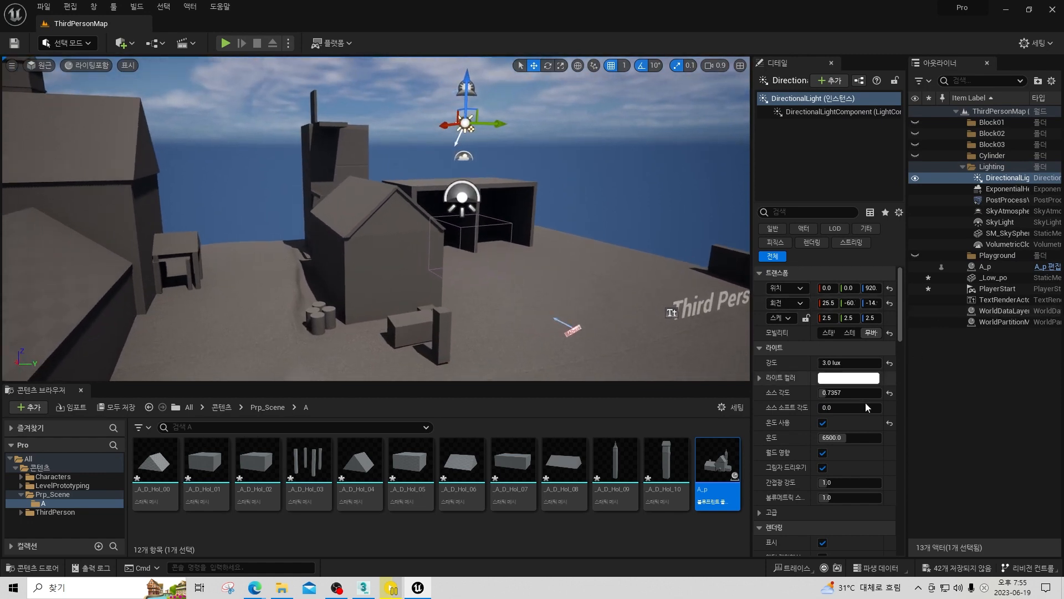
mouse_move(858, 364)
mouse_down()
mouse_move(887, 364)
mouse_move(859, 363)
mouse_up()
Rotate the DirectionalLight to about 21.4, -51, -51 degrees to change the sunlight direction on the buildings.
right_drag(515, 153, 532, 155)
key(a)
key(e)
drag(569, 129, 474, 118)
right_drag(471, 161, 432, 162)
right_drag(563, 228, 527, 232)
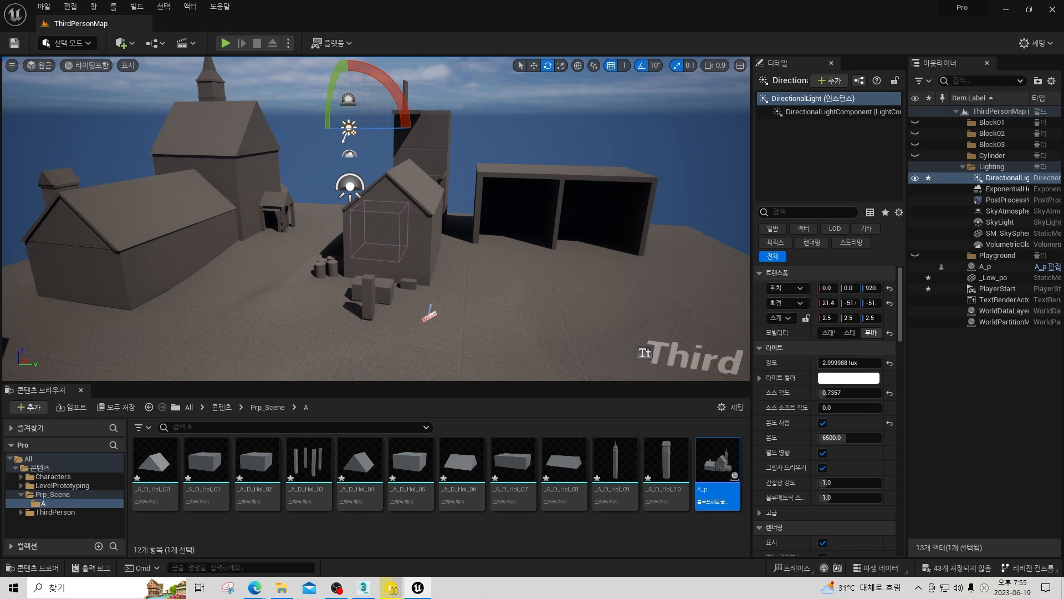
Inspect the settings of the VolumetricCloud and SkyAtmosphere actors with the buildings and sky in view.
click(350, 155)
right_drag(489, 115, 444, 93)
key(w)
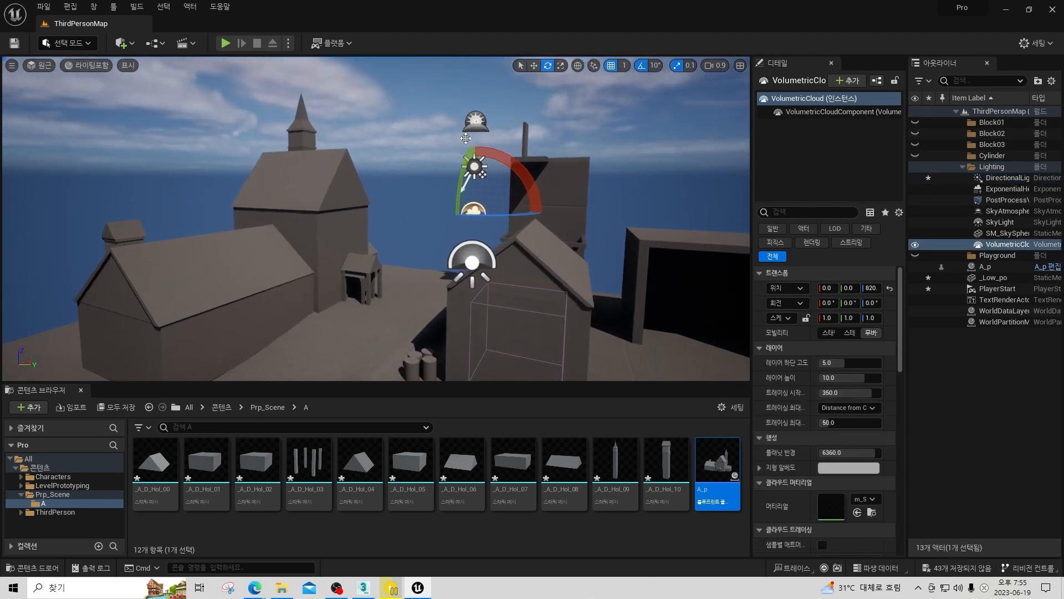
click(477, 118)
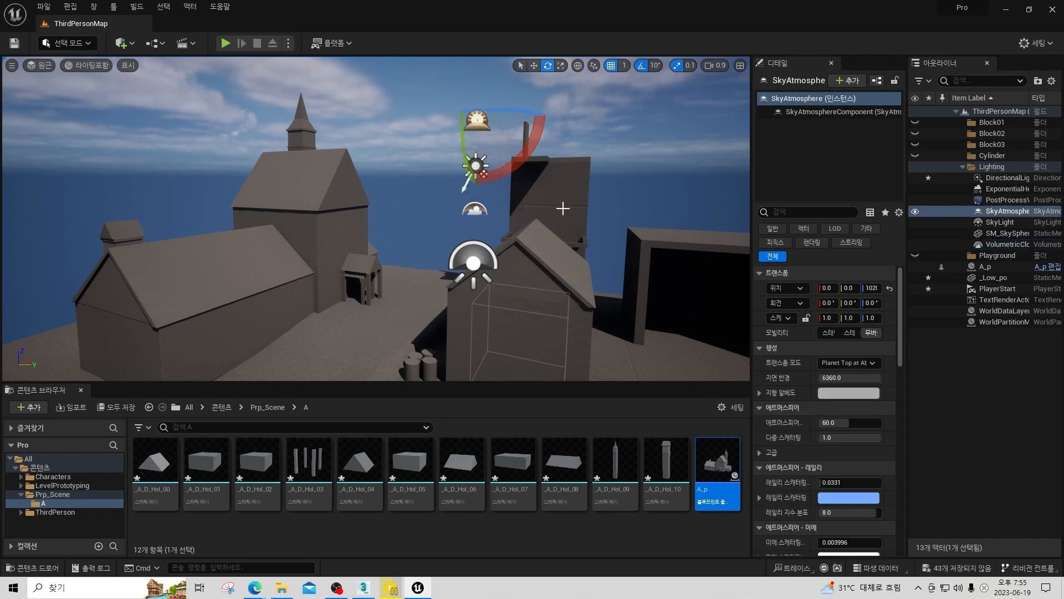
key(s)
right_drag(563, 207, 577, 207)
key(d)
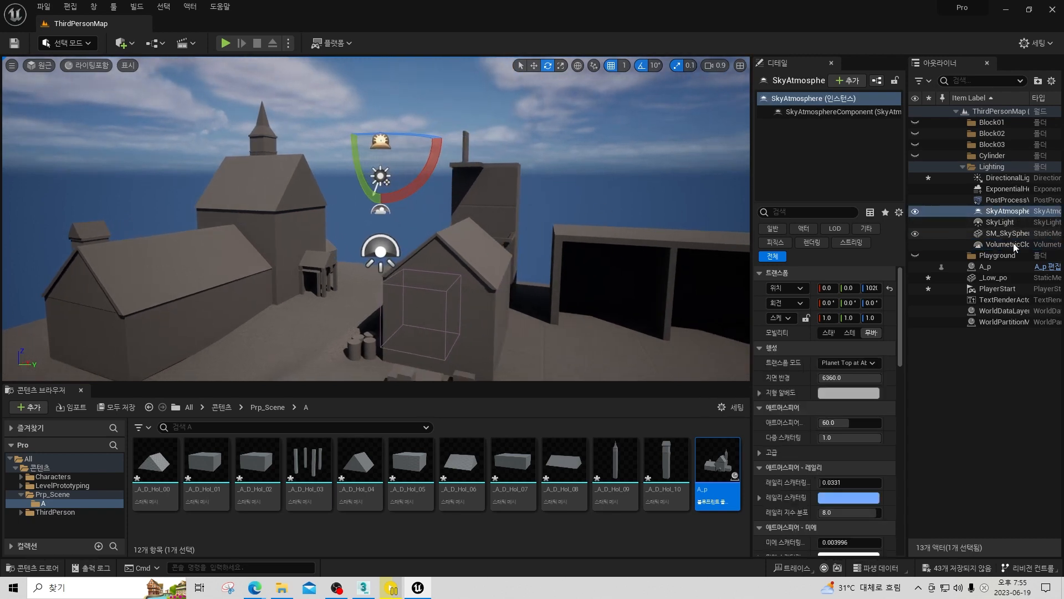
Set the SkyLight's lower hemisphere colour to a muted blue-violet in its advanced light settings.
click(1000, 221)
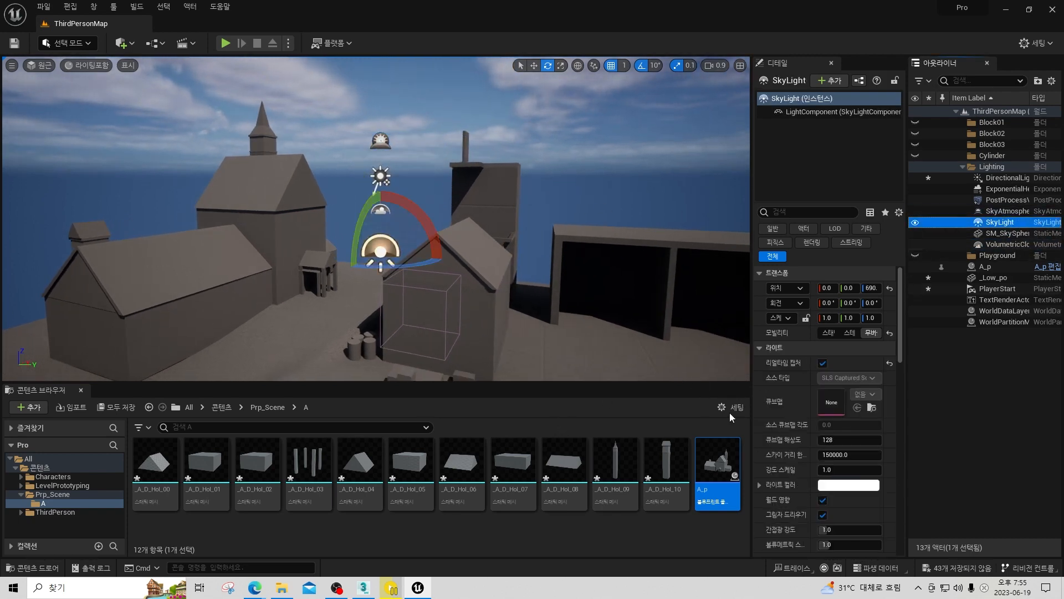
scroll(869, 437, down, 3)
right_drag(492, 290, 542, 324)
key(w)
scroll(861, 411, down, 4)
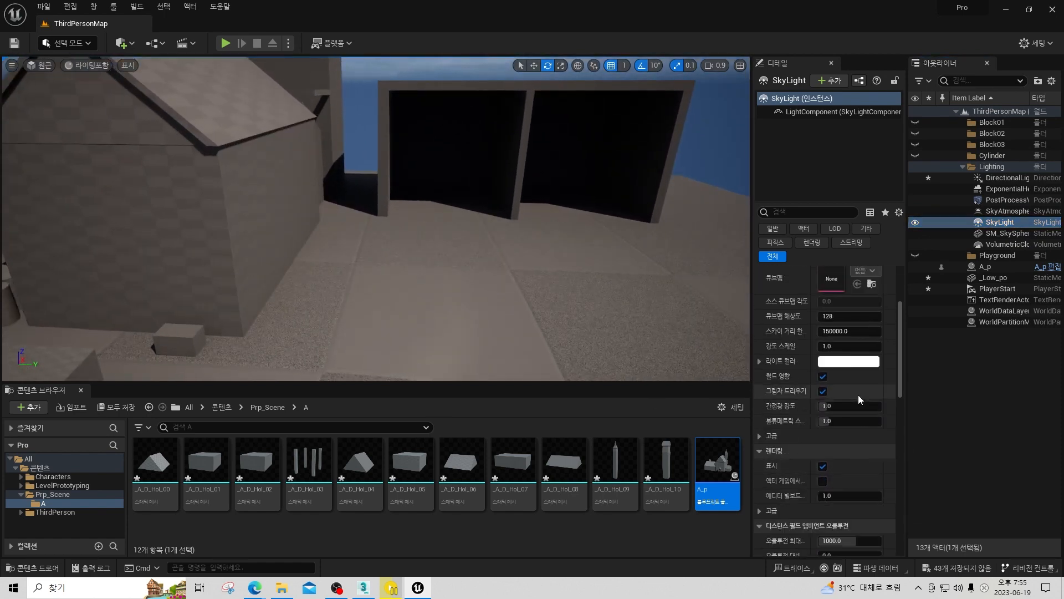
click(761, 346)
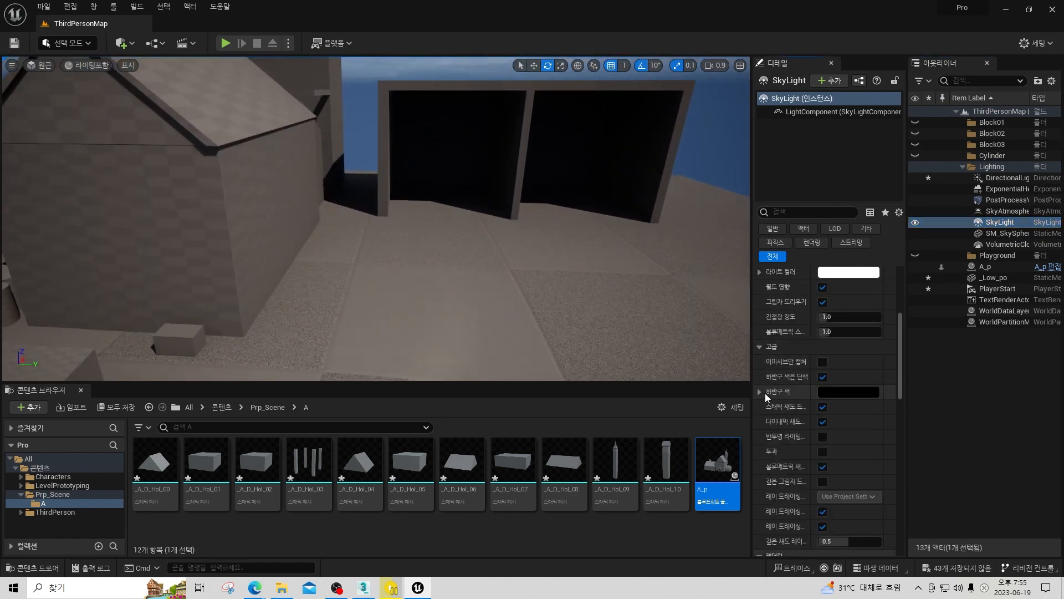
click(845, 392)
click(655, 357)
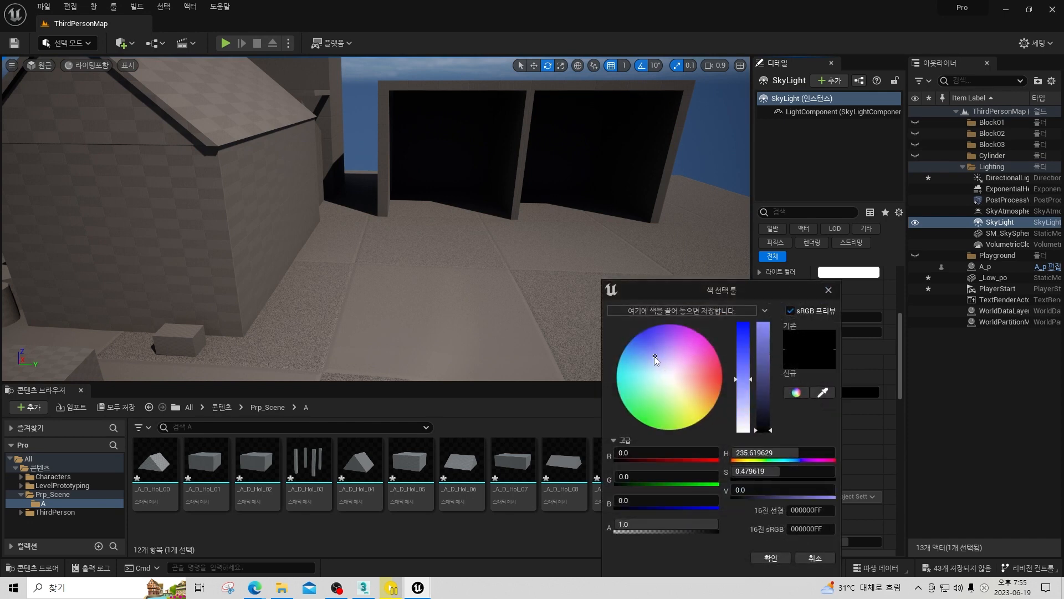
drag(768, 415, 747, 384)
click(771, 558)
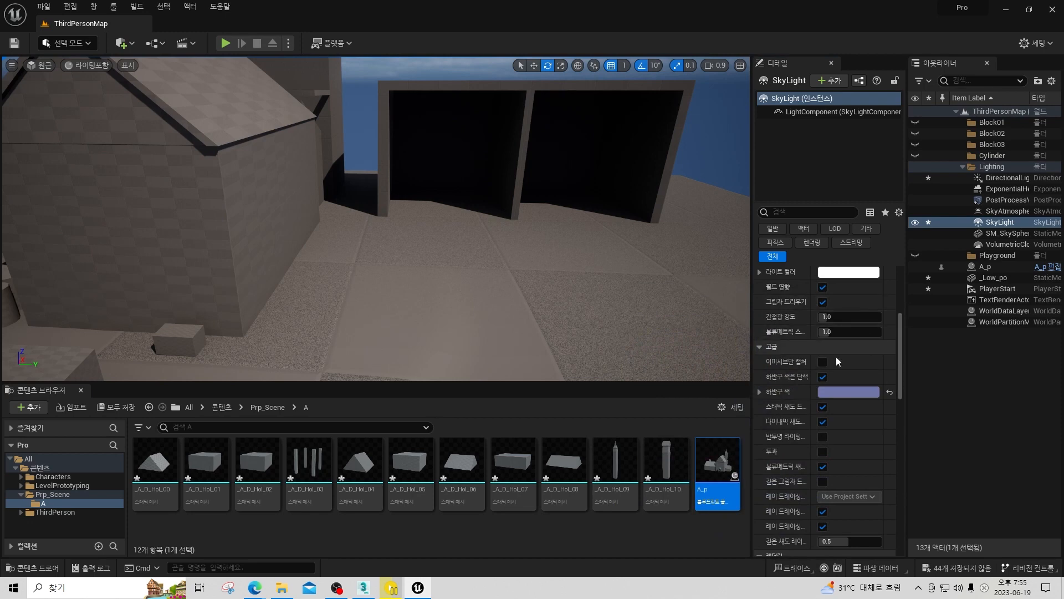
Apply Movable mobility to the SkyLight and view the blockout buildings from farther back.
drag(900, 365, 893, 291)
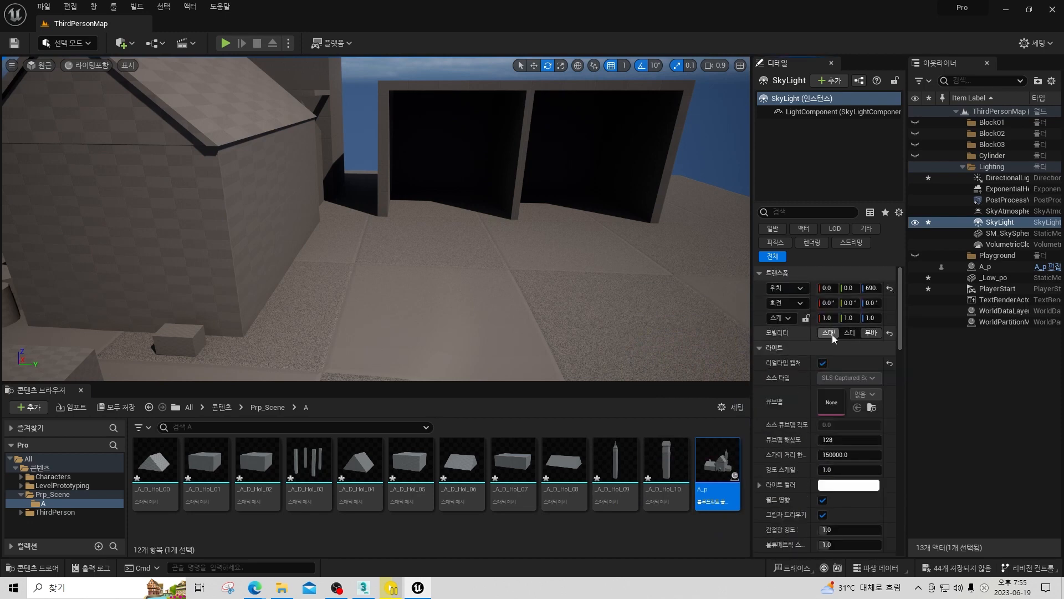
click(868, 335)
key(s)
right_drag(553, 249, 516, 230)
Toggle the SkyAtmosphere actor's visibility off and on to compare the lighting, and check the DirectionalLight's settings.
click(1000, 212)
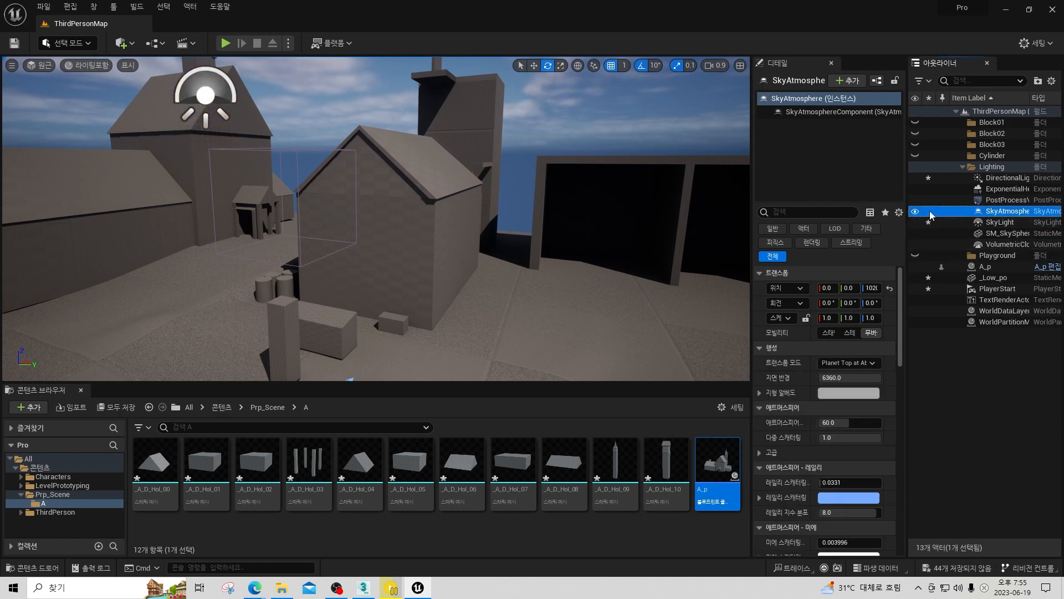
click(917, 211)
click(917, 212)
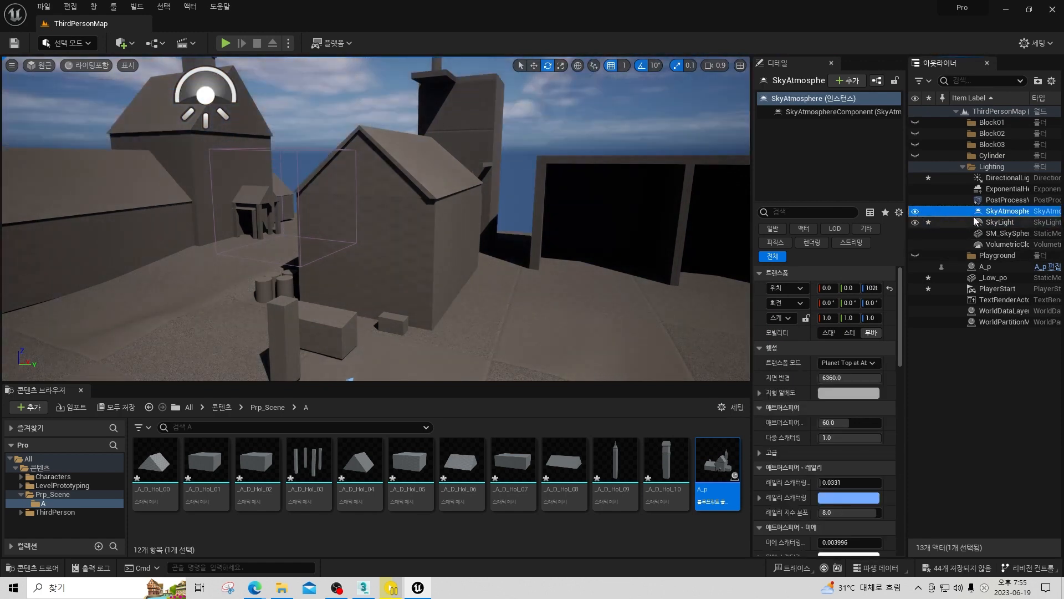
click(1008, 178)
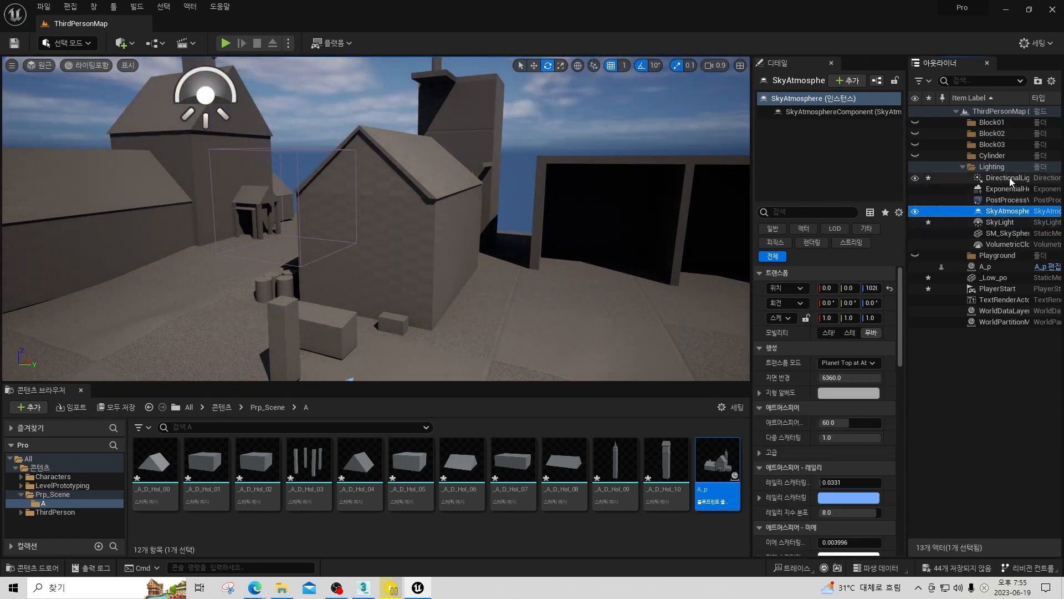
Try a SkyLight intensity scale of 2 and check the brightness of the buildings' shaded sides.
click(1003, 225)
key(s)
right_drag(686, 293, 693, 304)
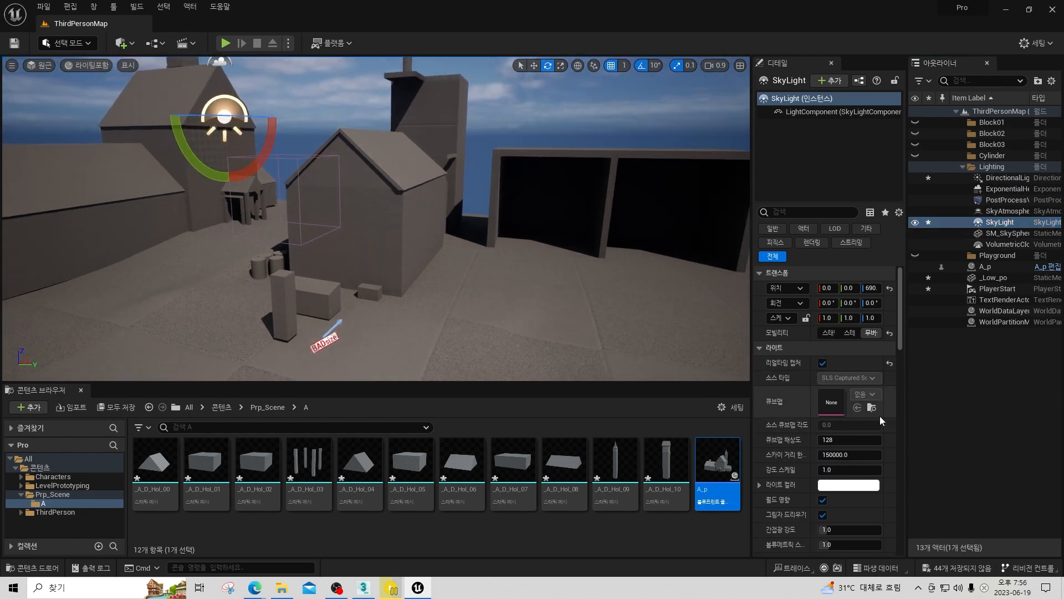
scroll(881, 420, down, 3)
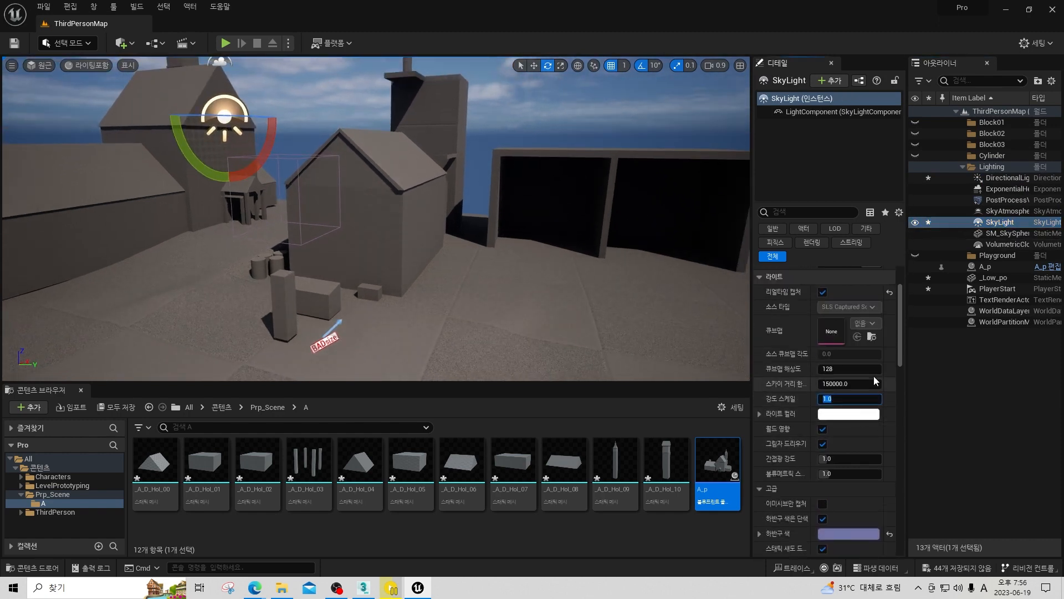
text(2)
key(Return)
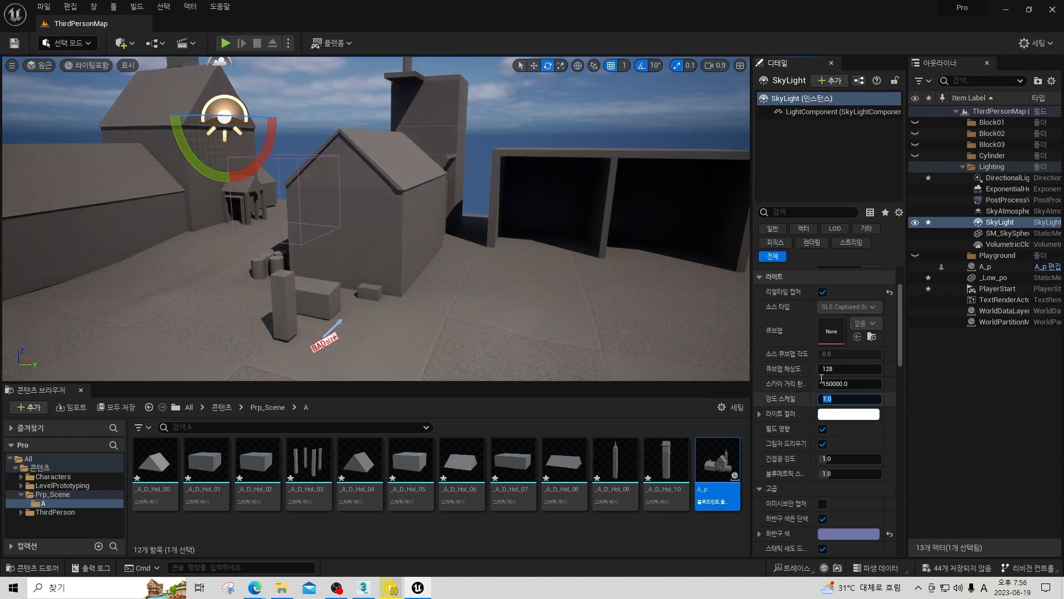
right_drag(421, 222, 568, 219)
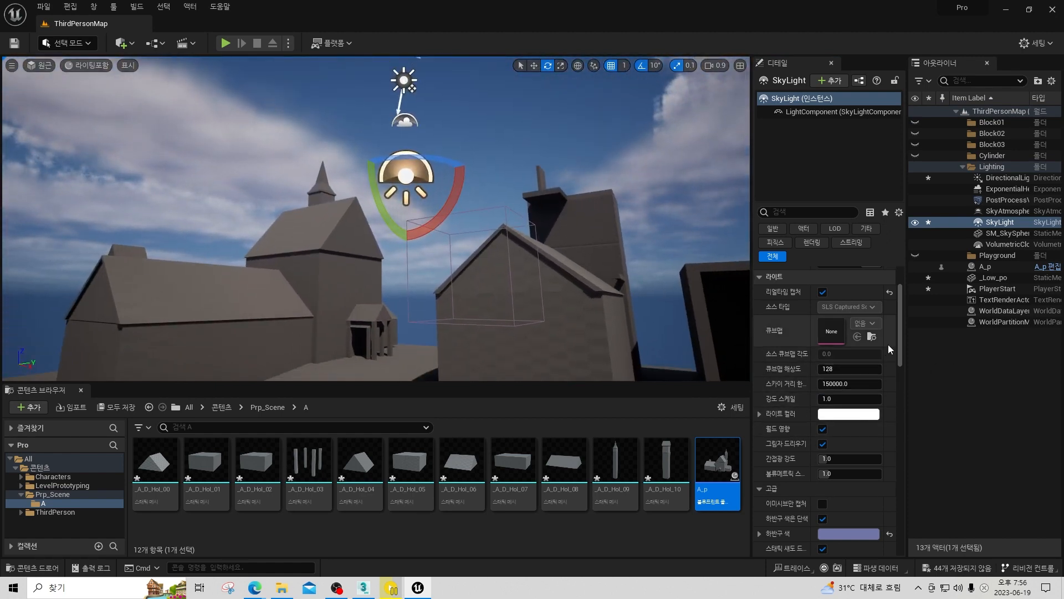
Switch the SkyLight's intensity scale to 1 for comparison and set it back to 10.
mouse_move(900, 334)
mouse_down()
mouse_move(901, 307)
mouse_move(903, 336)
mouse_move(901, 319)
mouse_up()
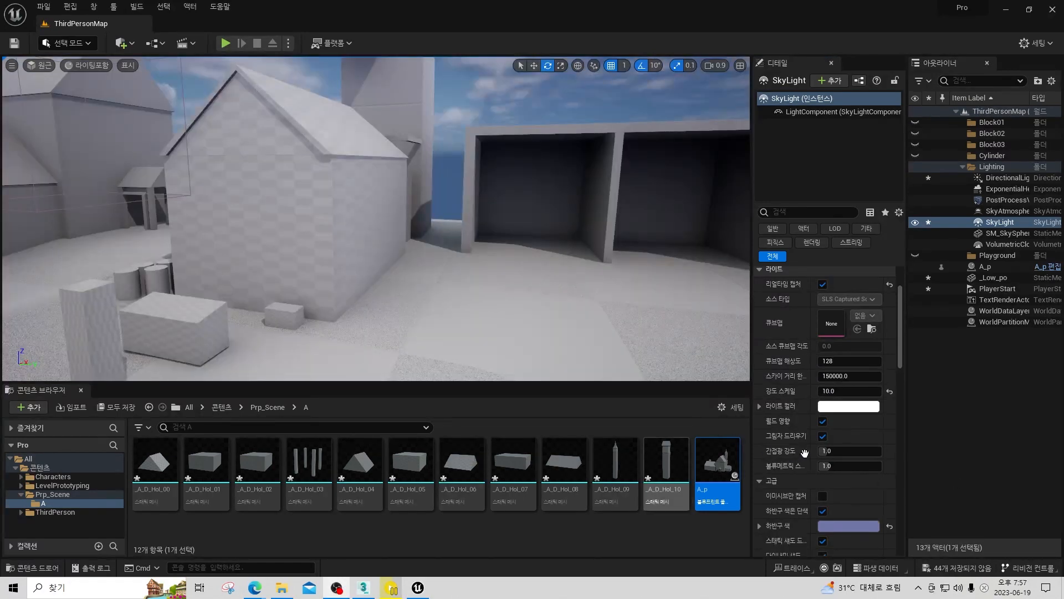
click(846, 390)
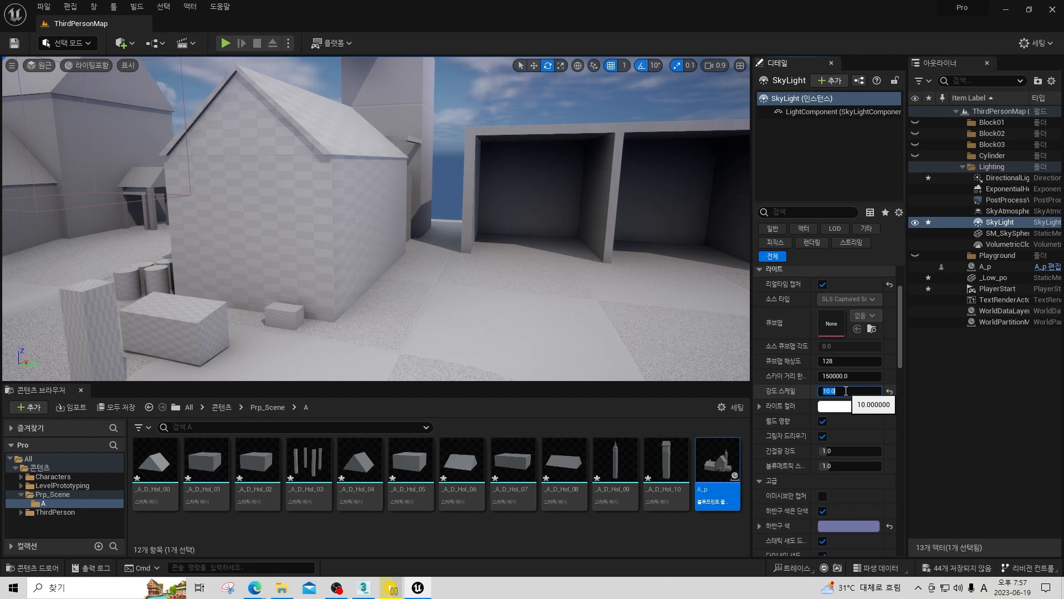
text(0)
key(Return)
key(Return)
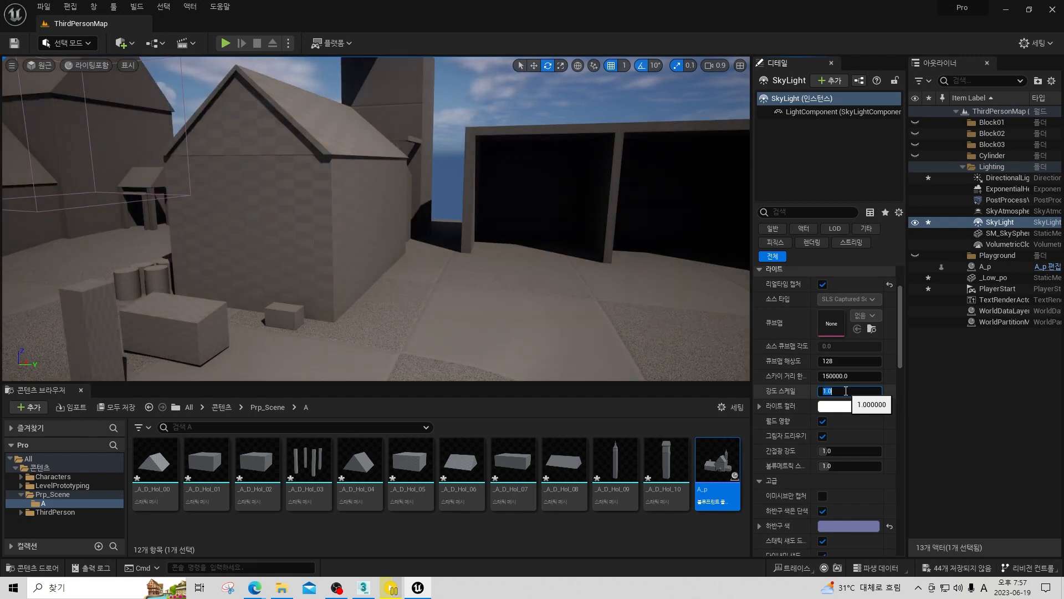
key(Return)
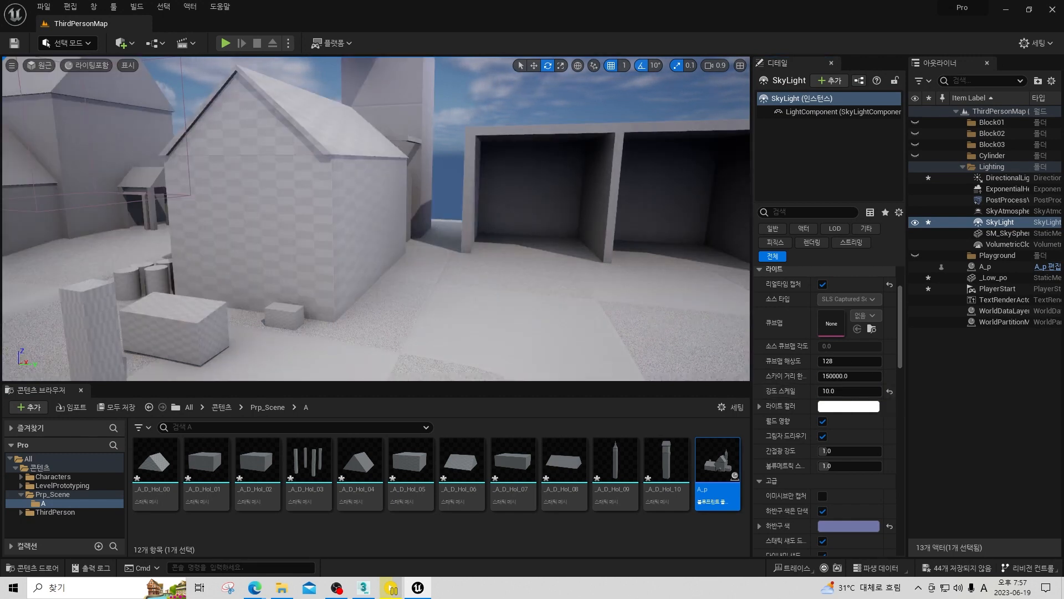
Change the SkyLight's lower hemisphere colour to a bright saturated blue, sRGB hex 416DF6.
right_drag(708, 368, 721, 357)
scroll(853, 457, down, 4)
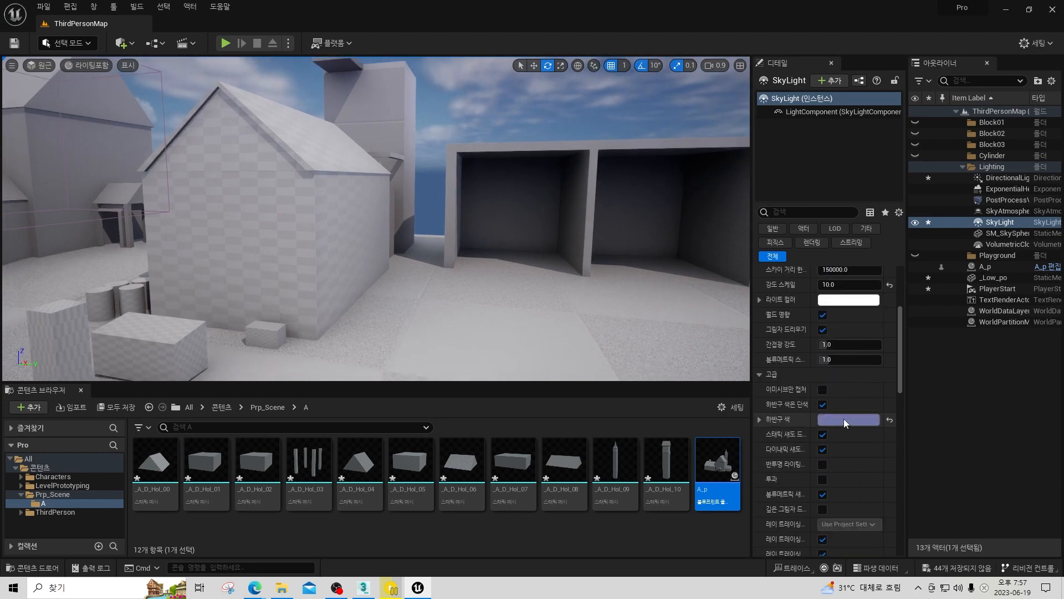
click(844, 419)
drag(648, 348, 638, 337)
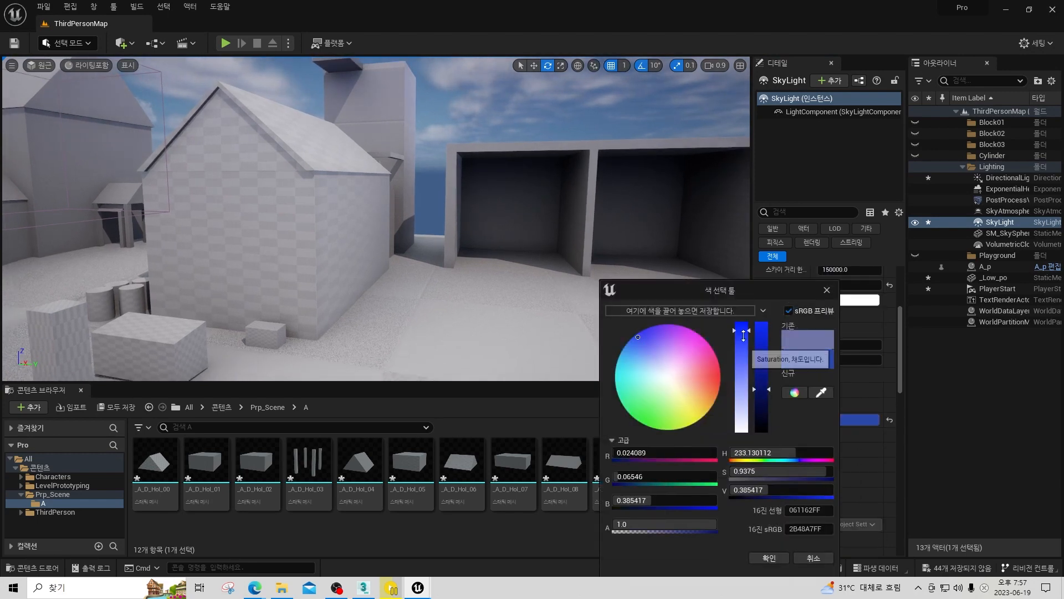
drag(764, 351, 765, 331)
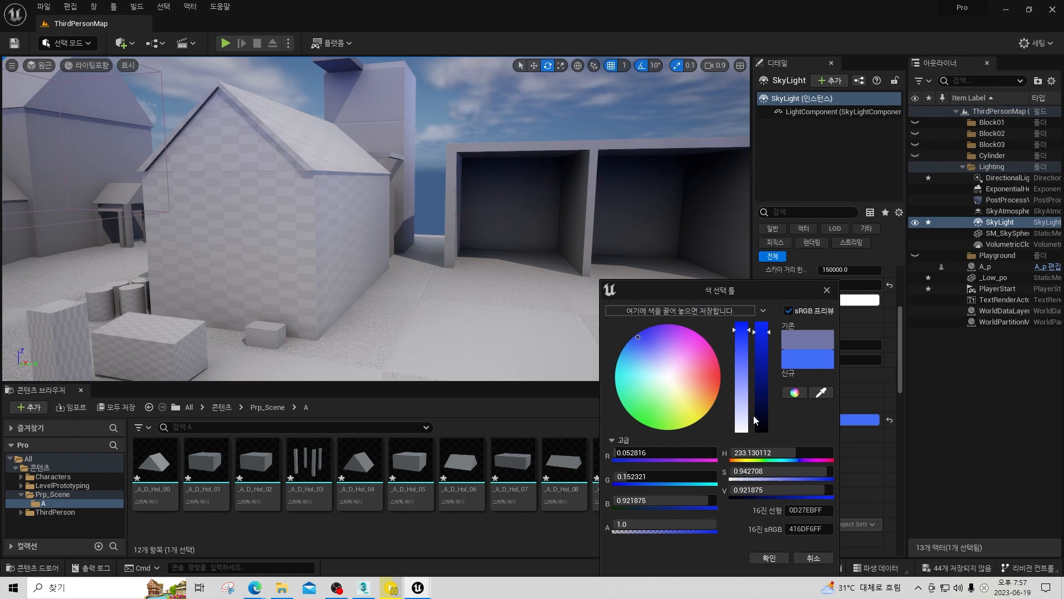
click(778, 557)
Darken and slightly desaturate the SkyLight's lower hemisphere colour to a dull blue, sRGB hex 4B5A9F.
right_drag(586, 219, 624, 222)
key(w)
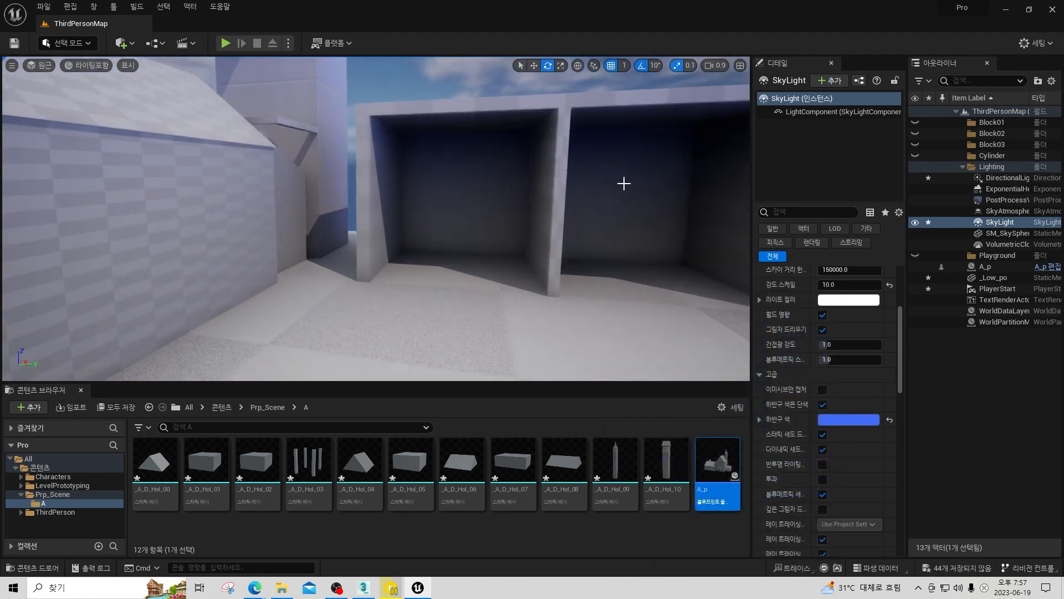
right_drag(625, 184, 626, 239)
key(w)
key(a)
key(a)
click(854, 424)
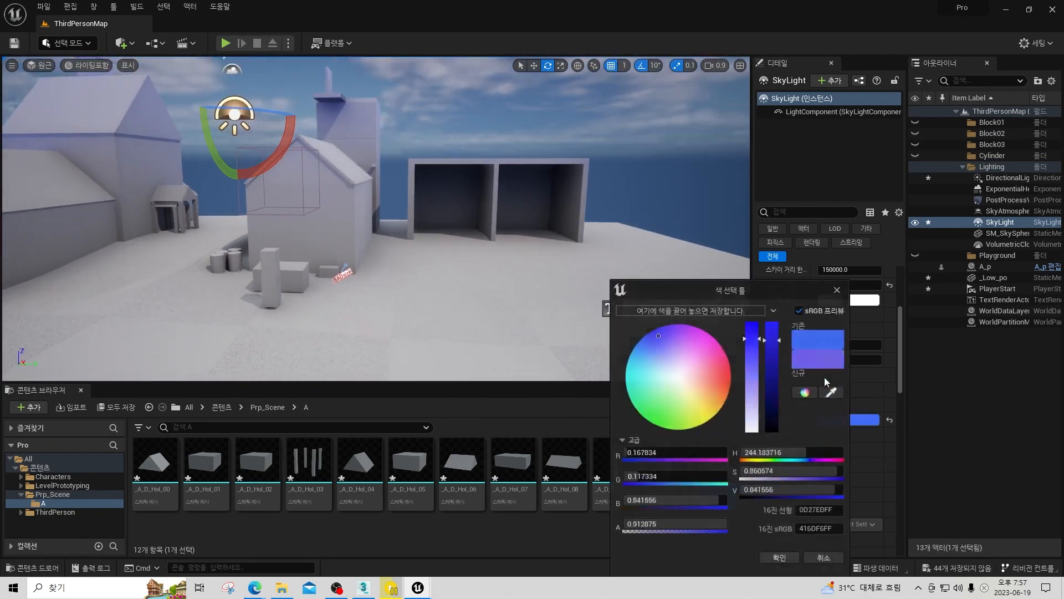
drag(772, 349, 778, 397)
click(753, 341)
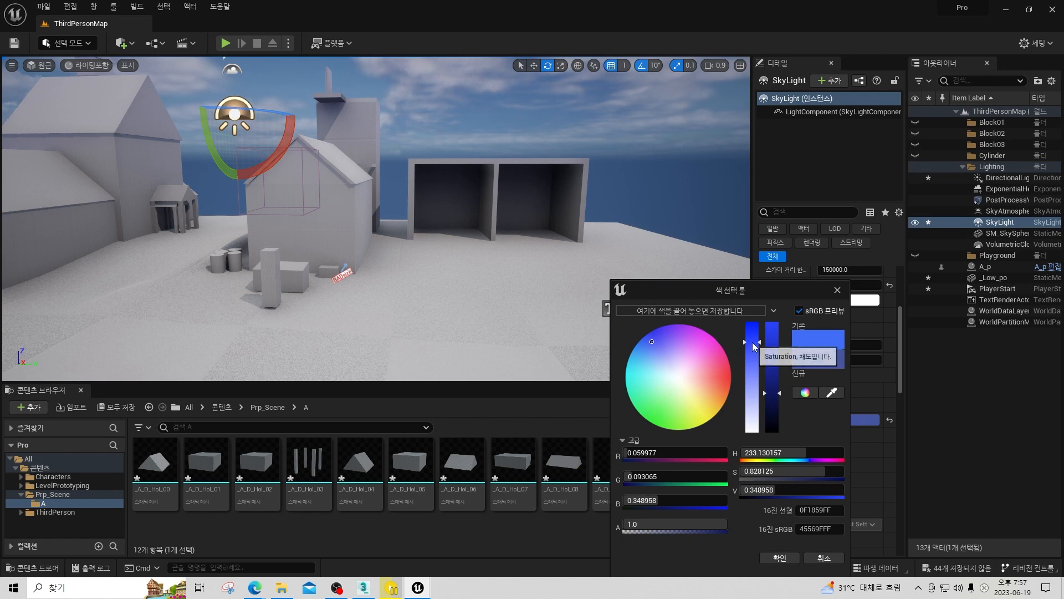
drag(753, 343, 752, 346)
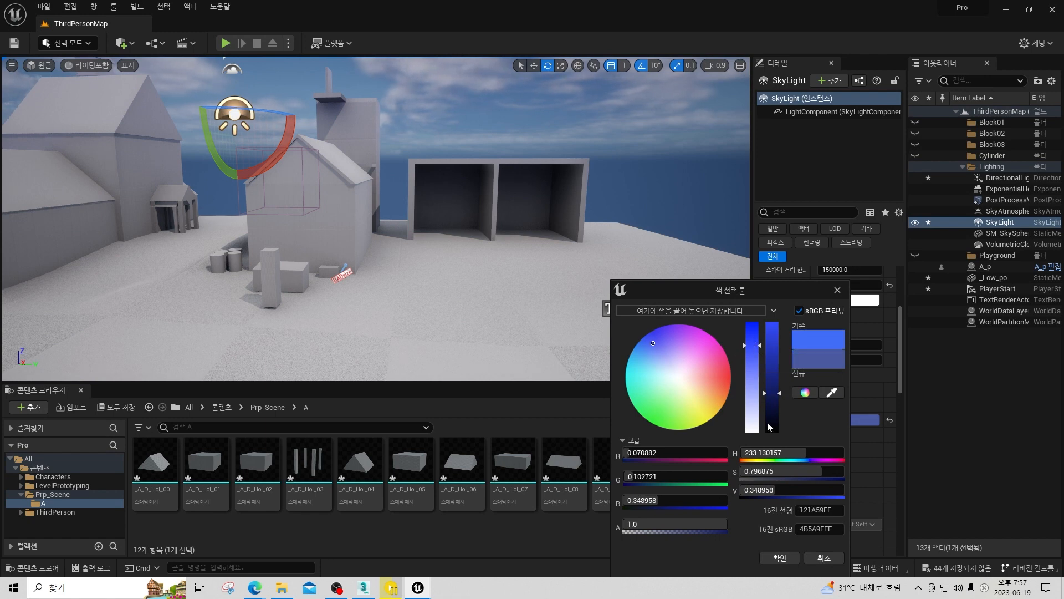
click(789, 556)
Select the A_p house and the _Low_po mesh in turn and view the whole blockout village from above.
right_drag(536, 224, 481, 236)
click(235, 165)
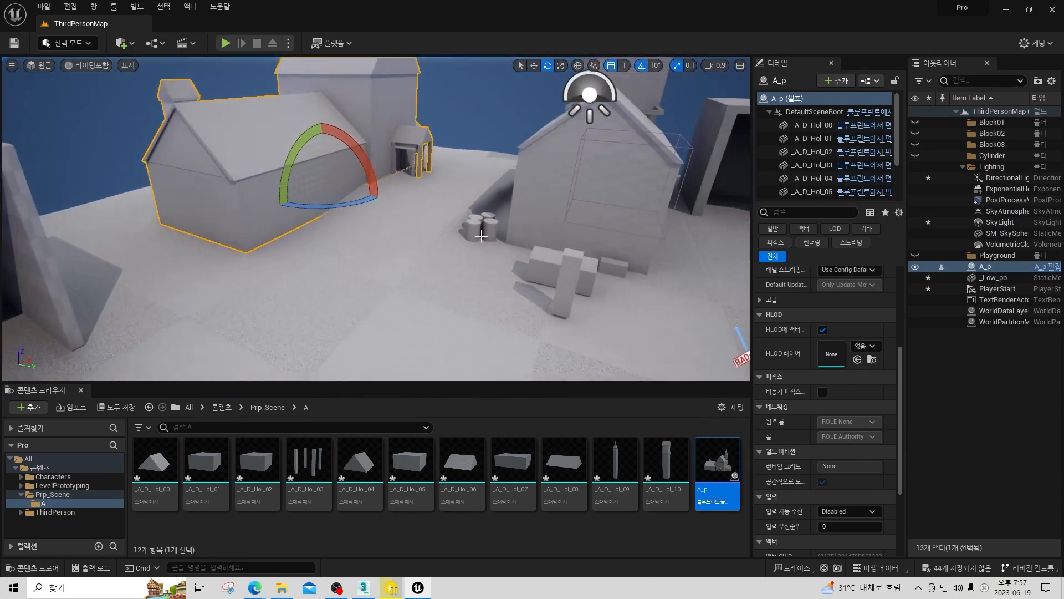
click(491, 229)
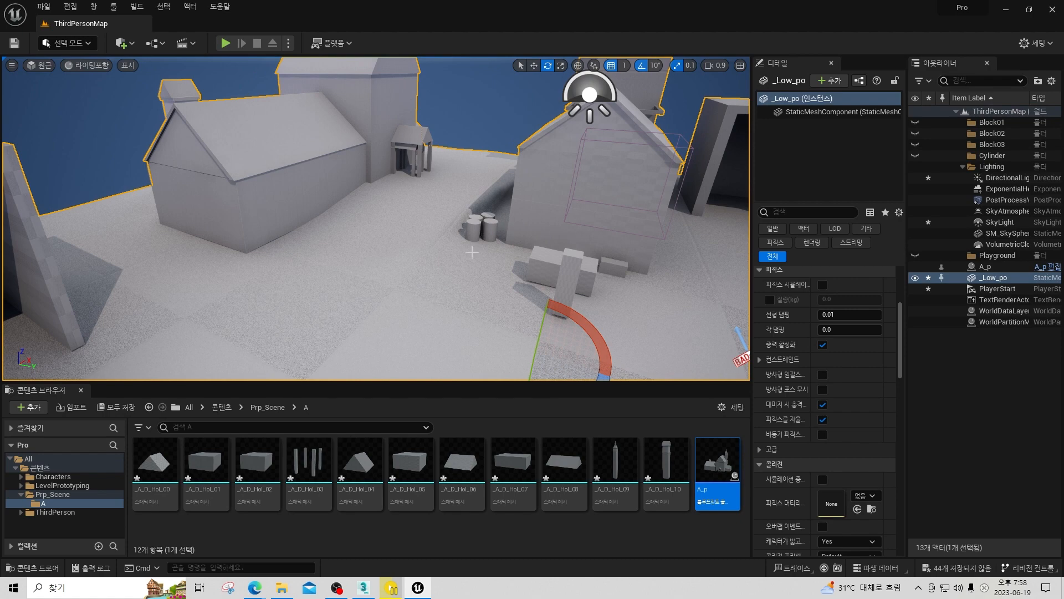
key(s)
right_drag(489, 241, 531, 156)
key(s)
scroll(550, 172, up, 4)
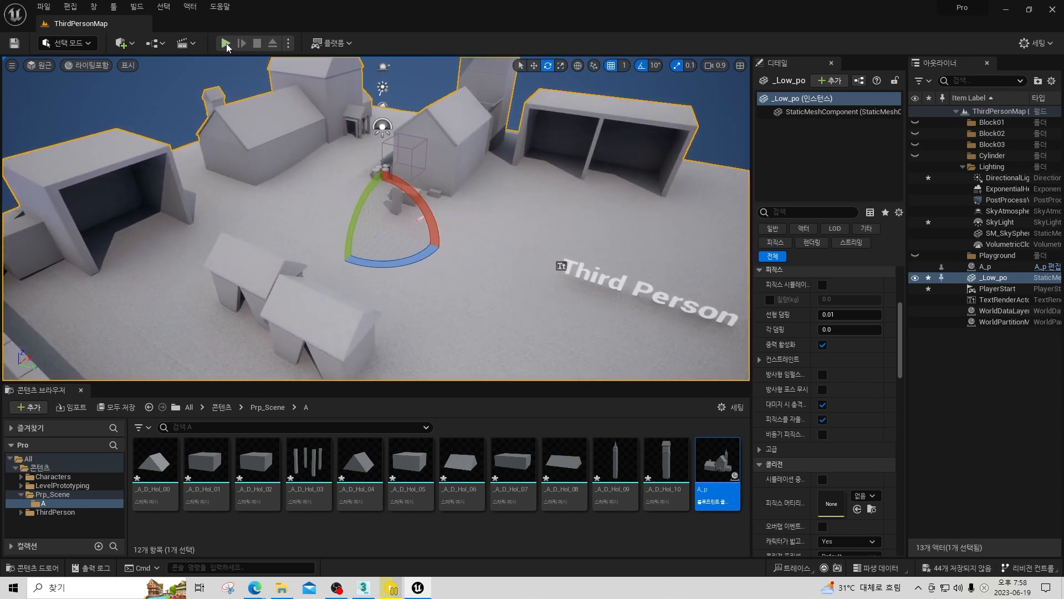
Play the level, run the character between the buildings to the house porch, and stop playing.
key(alt+p)
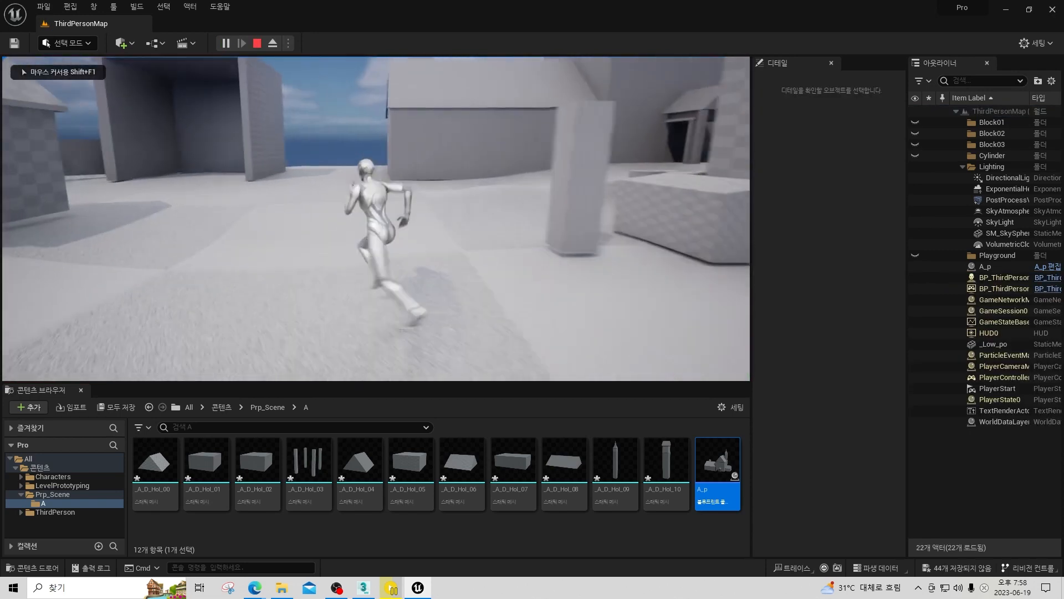
key(w)
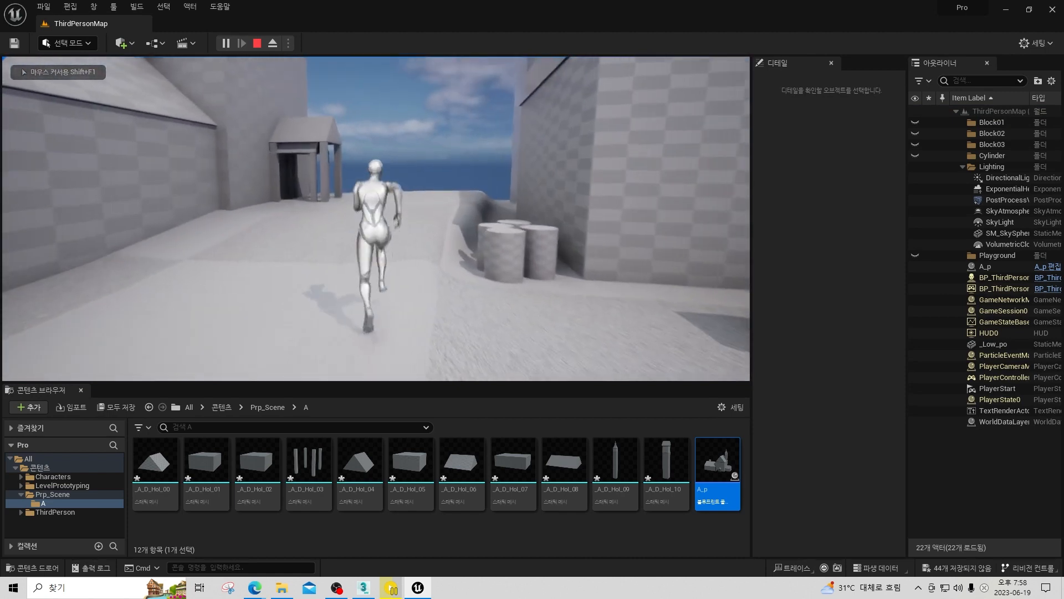
key(w)
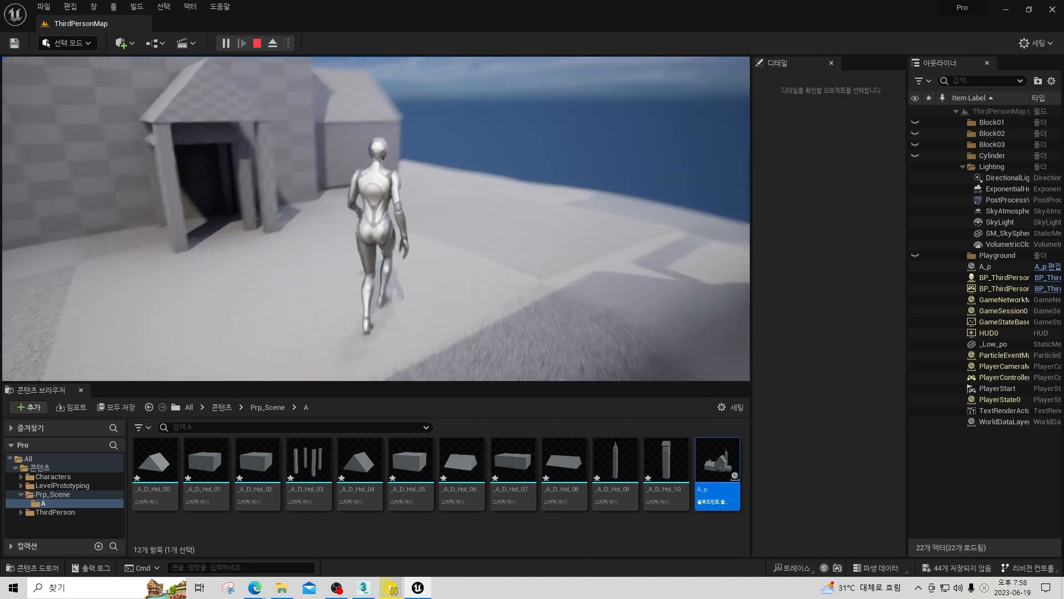
key(Escape)
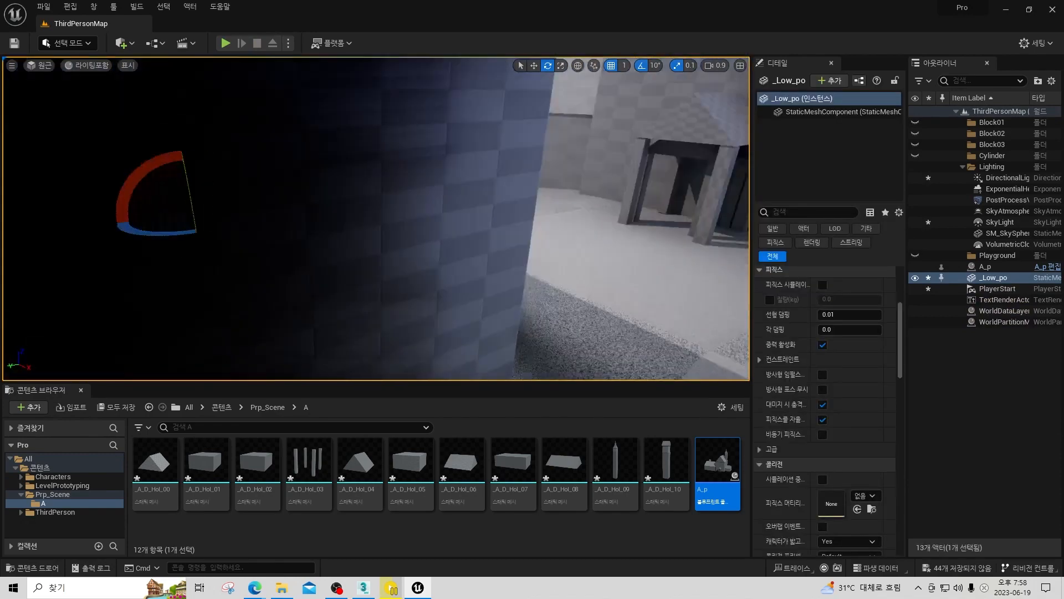
Examine the lighting and shadows on the blockout buildings from several angles around the village.
key(s)
mouse_move(376, 219)
right_down()
mouse_move(355, 244)
mouse_move(294, 222)
mouse_move(280, 189)
mouse_move(355, 227)
mouse_move(369, 197)
mouse_move(378, 246)
mouse_move(363, 202)
right_up()
key(a)
key(w)
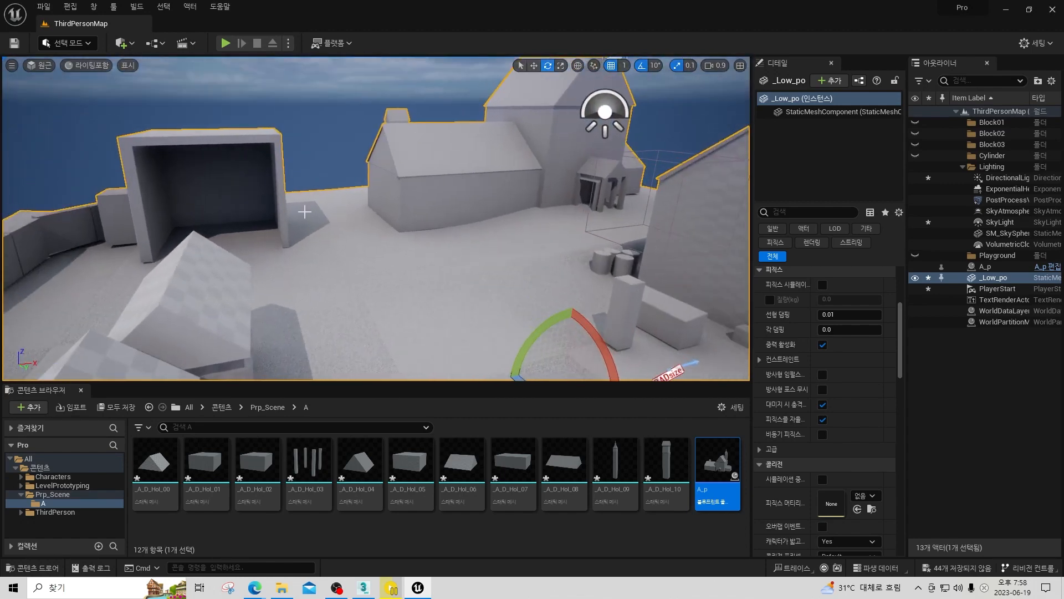
key(d)
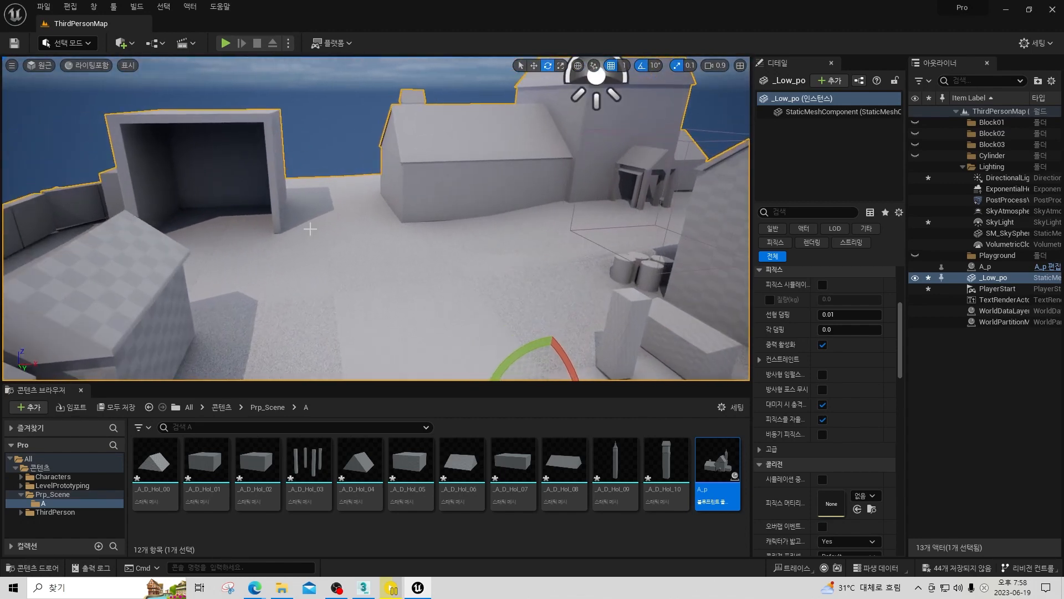
key(w)
right_drag(427, 221, 189, 216)
key(w)
right_drag(498, 209, 294, 216)
key(s)
key(w)
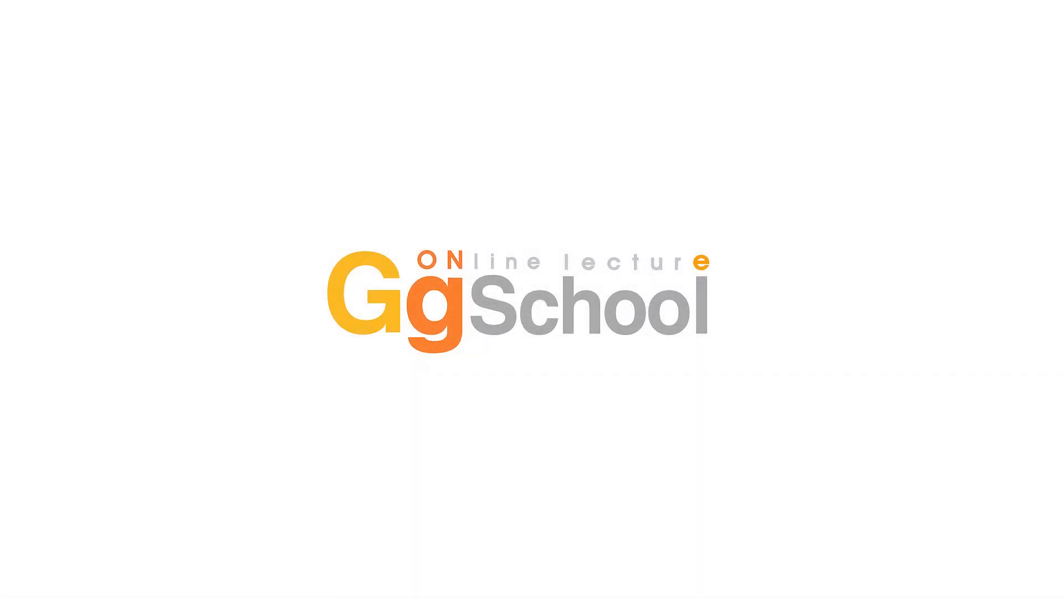